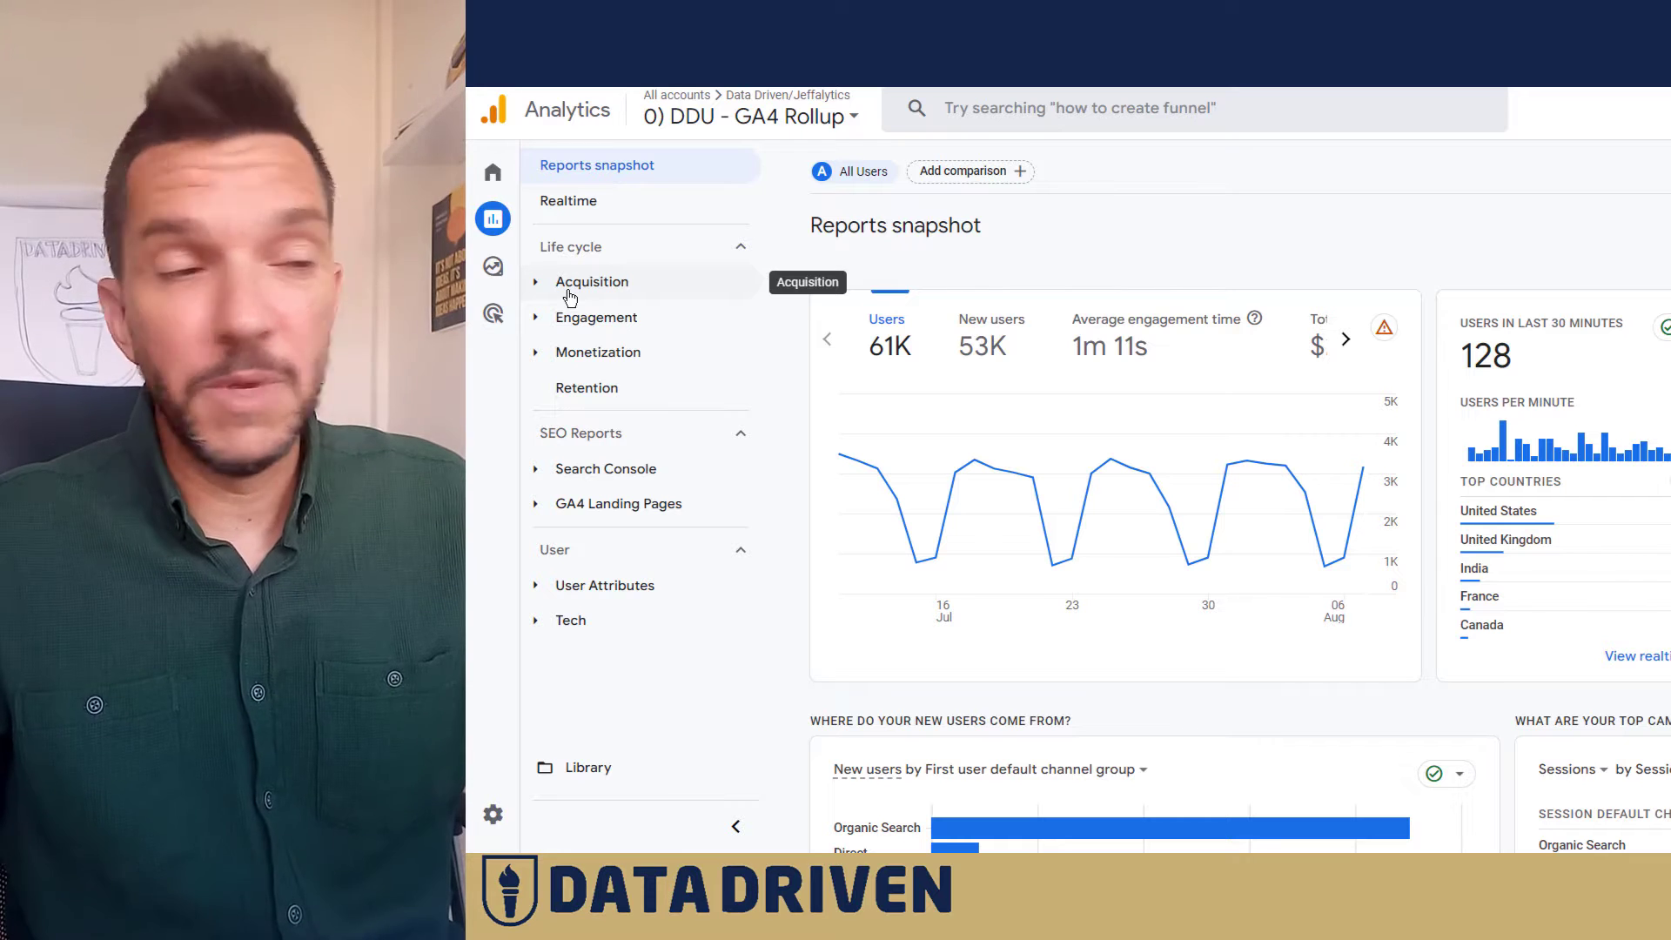
# Open the Traffic acquisition report under Acquisition for customization.
pyautogui.click(644, 290)
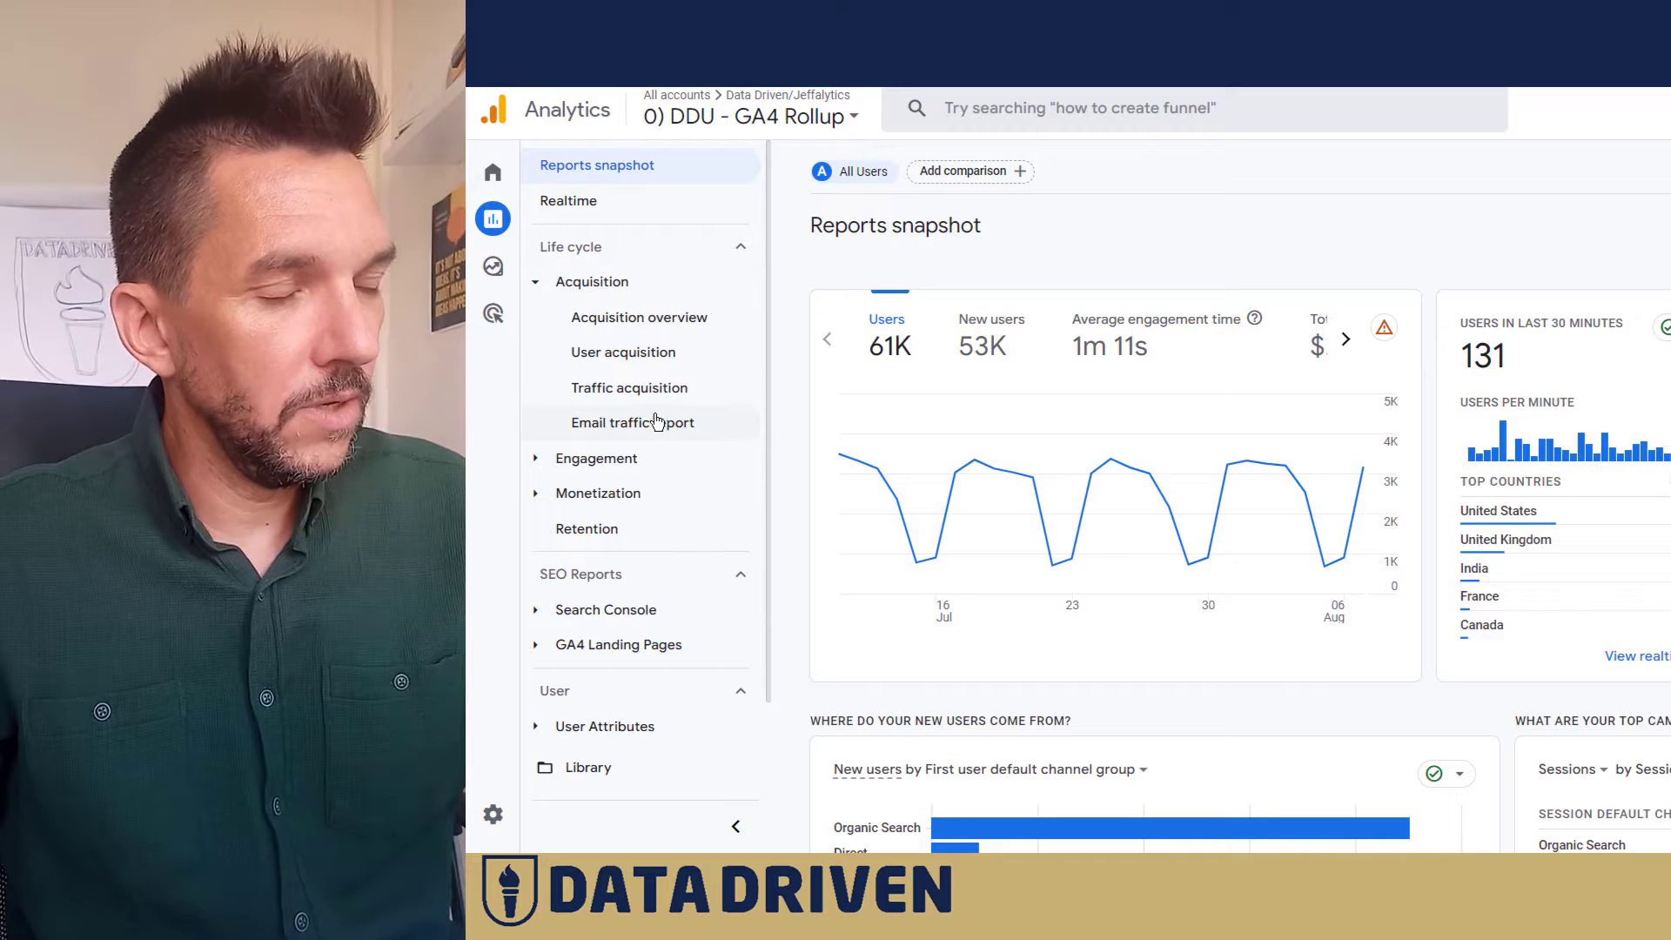
pyautogui.click(642, 392)
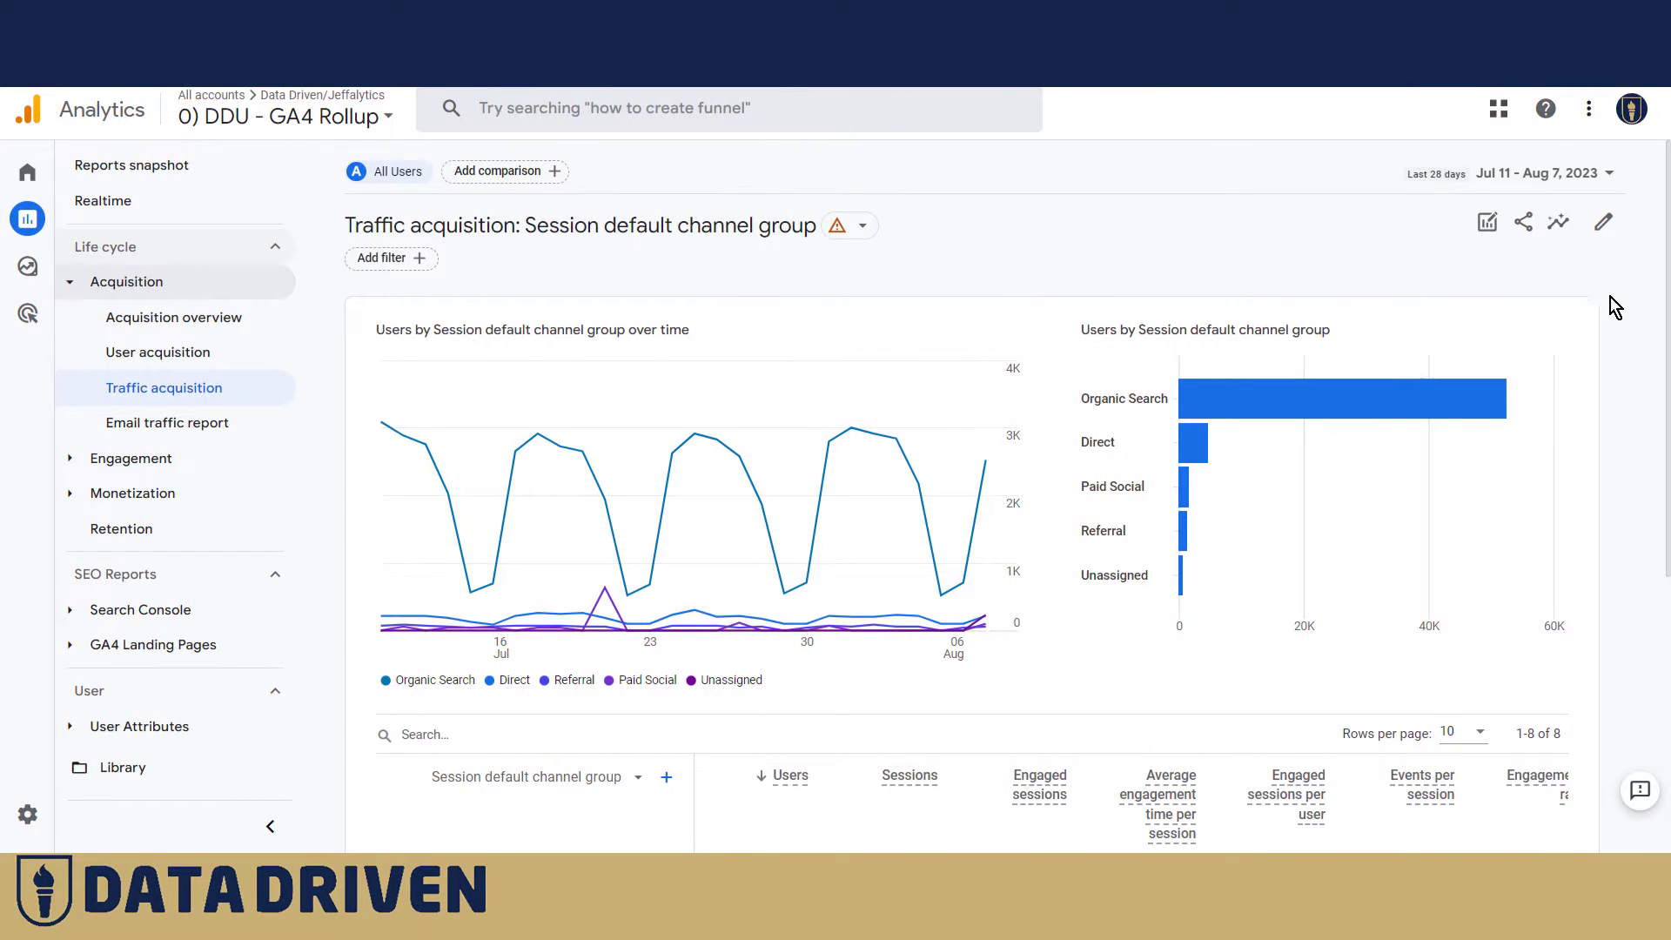
pyautogui.scroll(-3, 1597, 269)
pyautogui.scroll(-1, 1605, 283)
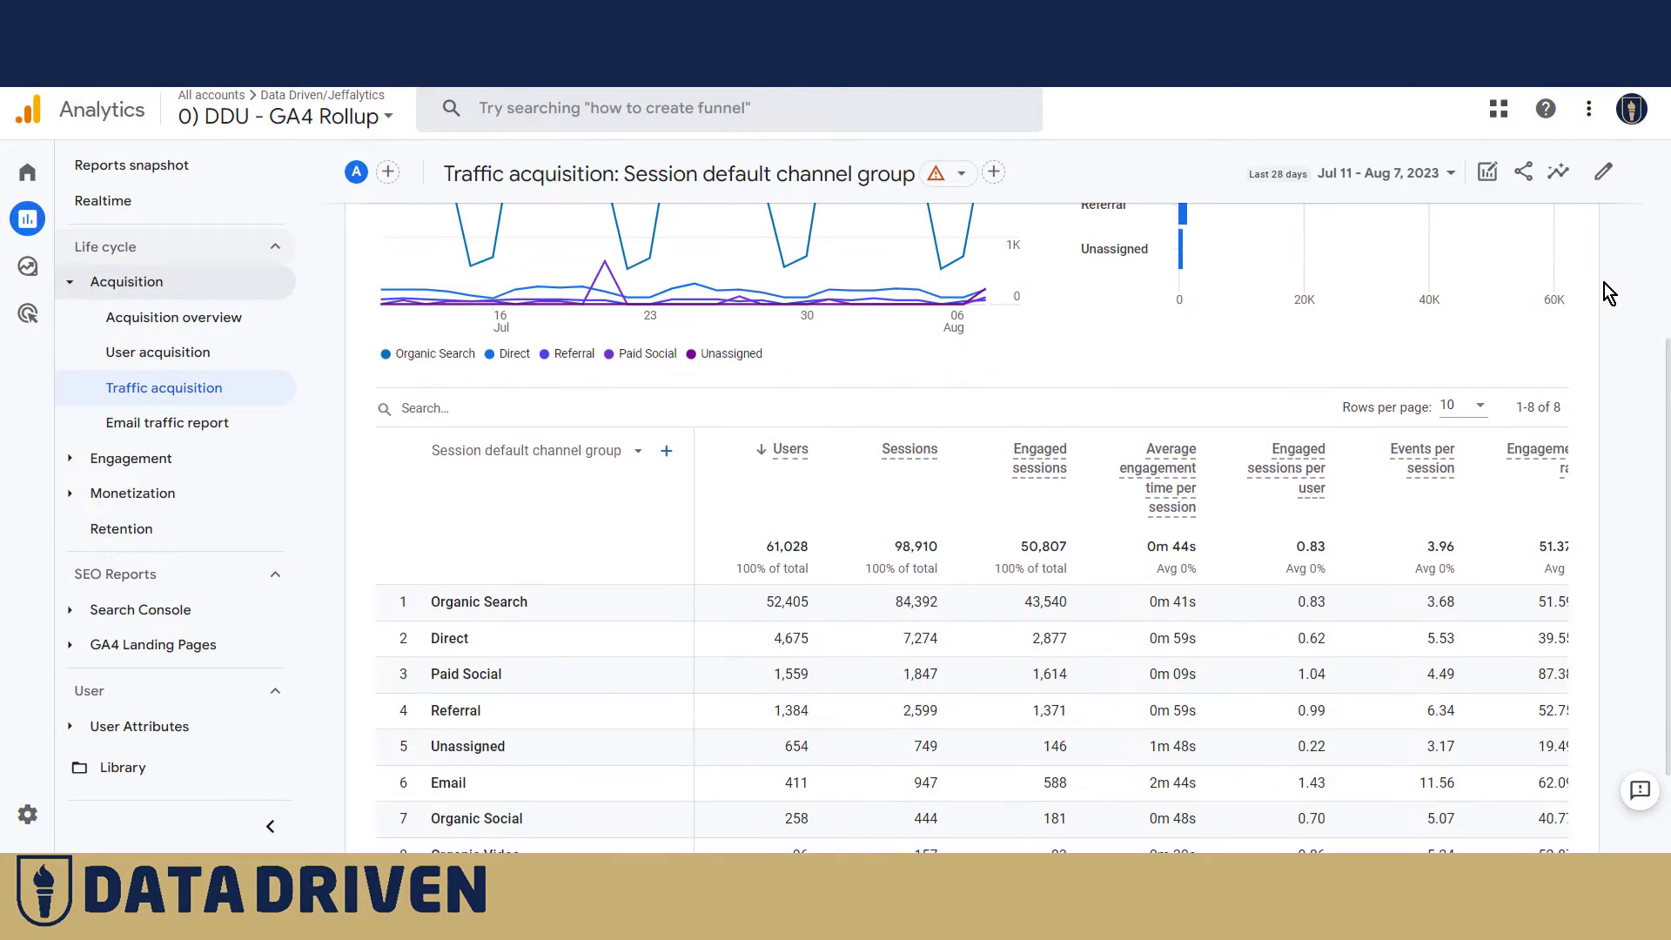
pyautogui.scroll(5, 1605, 284)
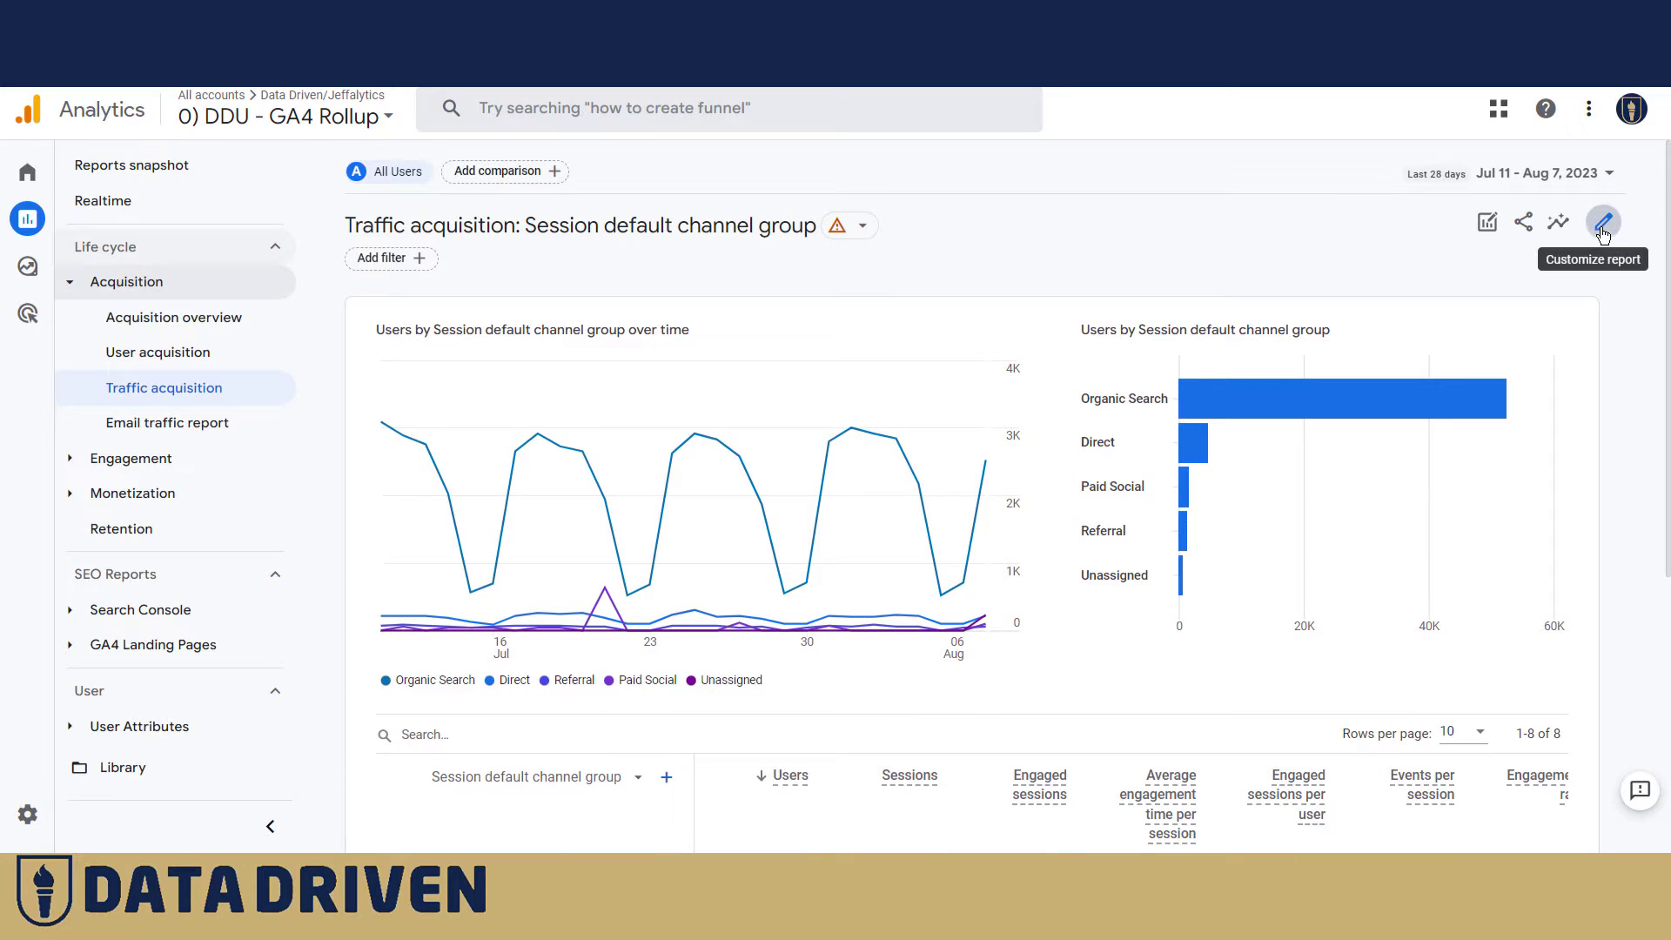
pyautogui.click(1603, 224)
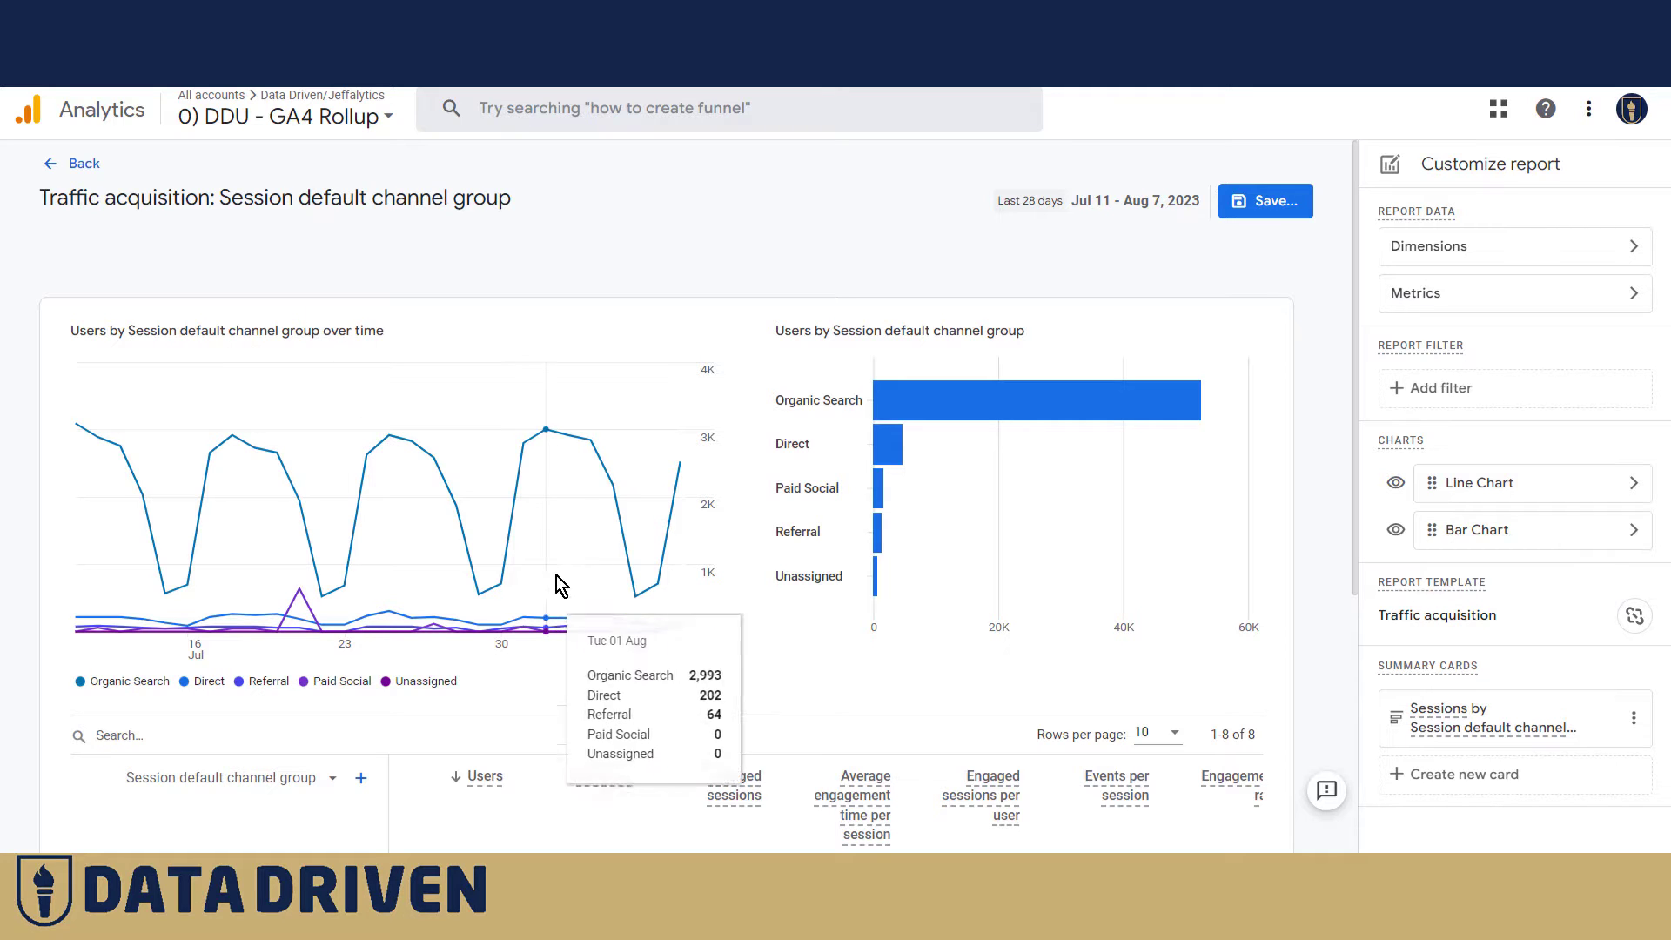
# Set Session source / medium as the report's default dimension and apply the change.
pyautogui.click(1619, 253)
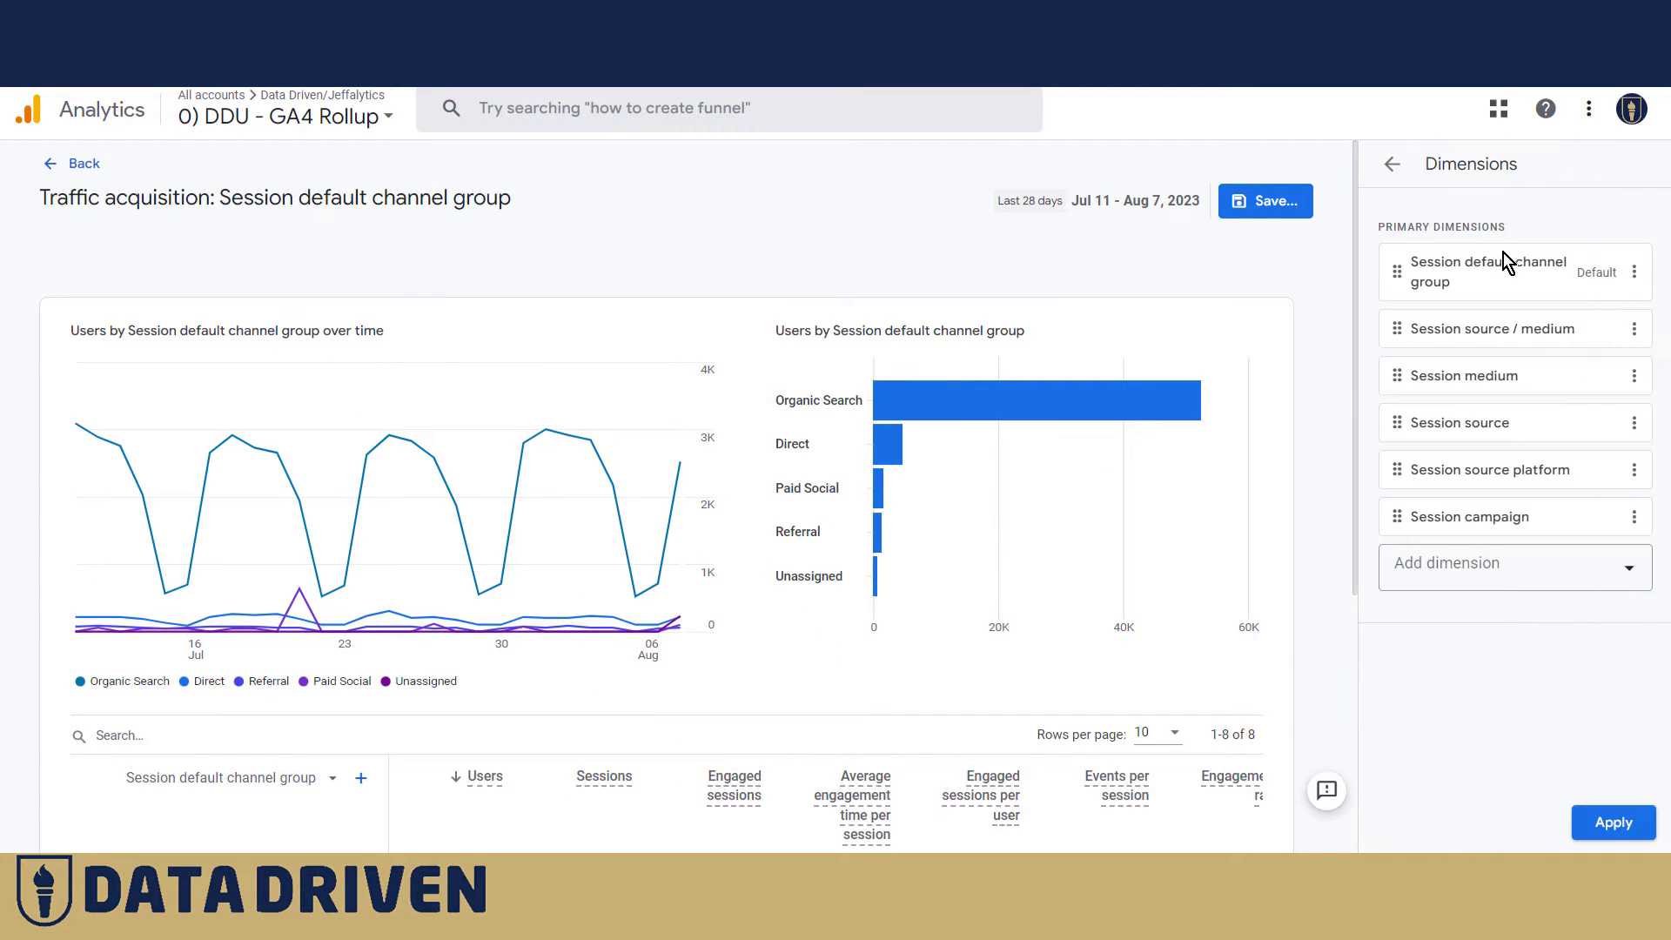
pyautogui.click(1636, 336)
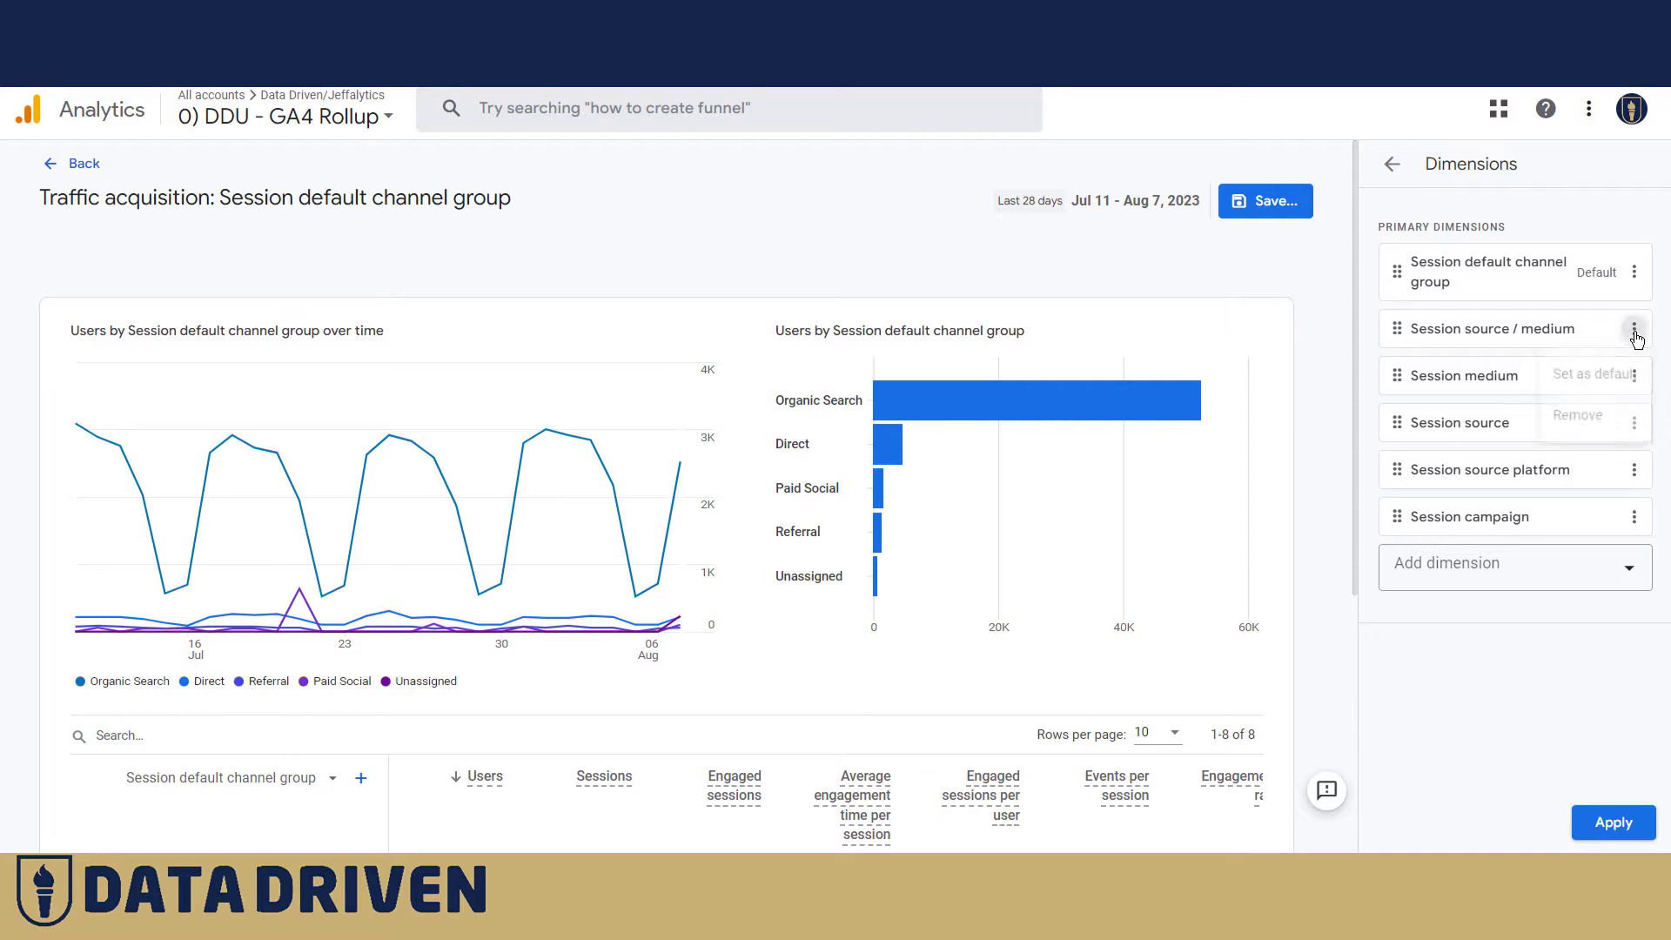
pyautogui.click(1556, 376)
pyautogui.click(1611, 827)
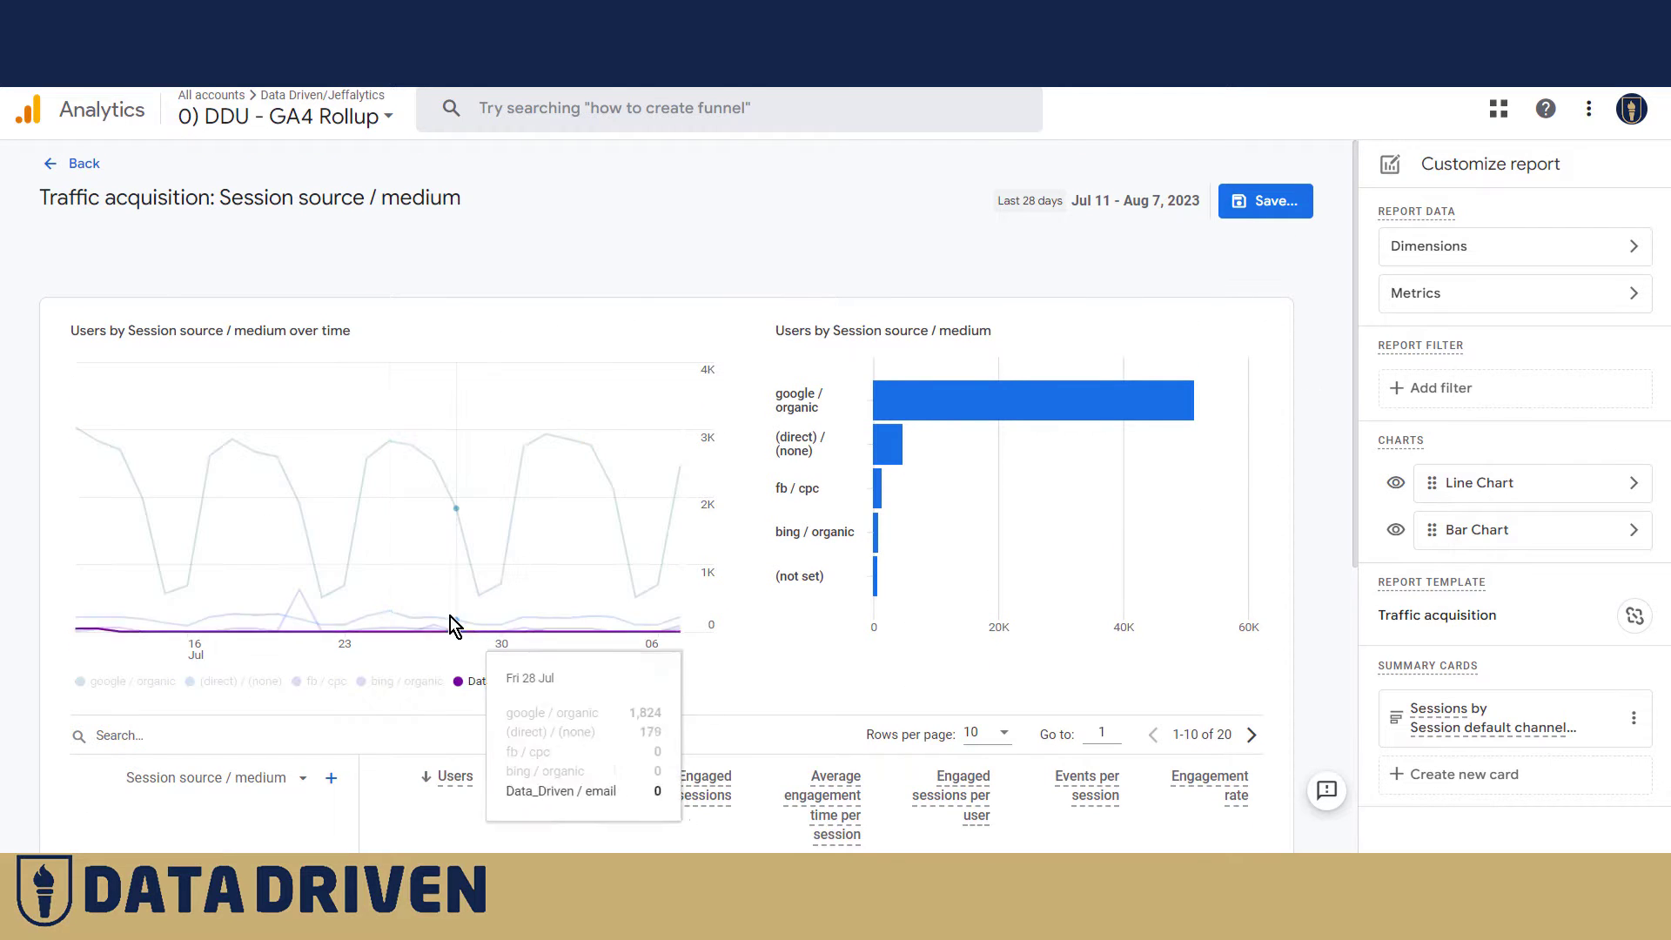
# Sort the report's metrics by Sessions in descending order instead of Users and apply the change.
pyautogui.scroll(-4, 714, 600)
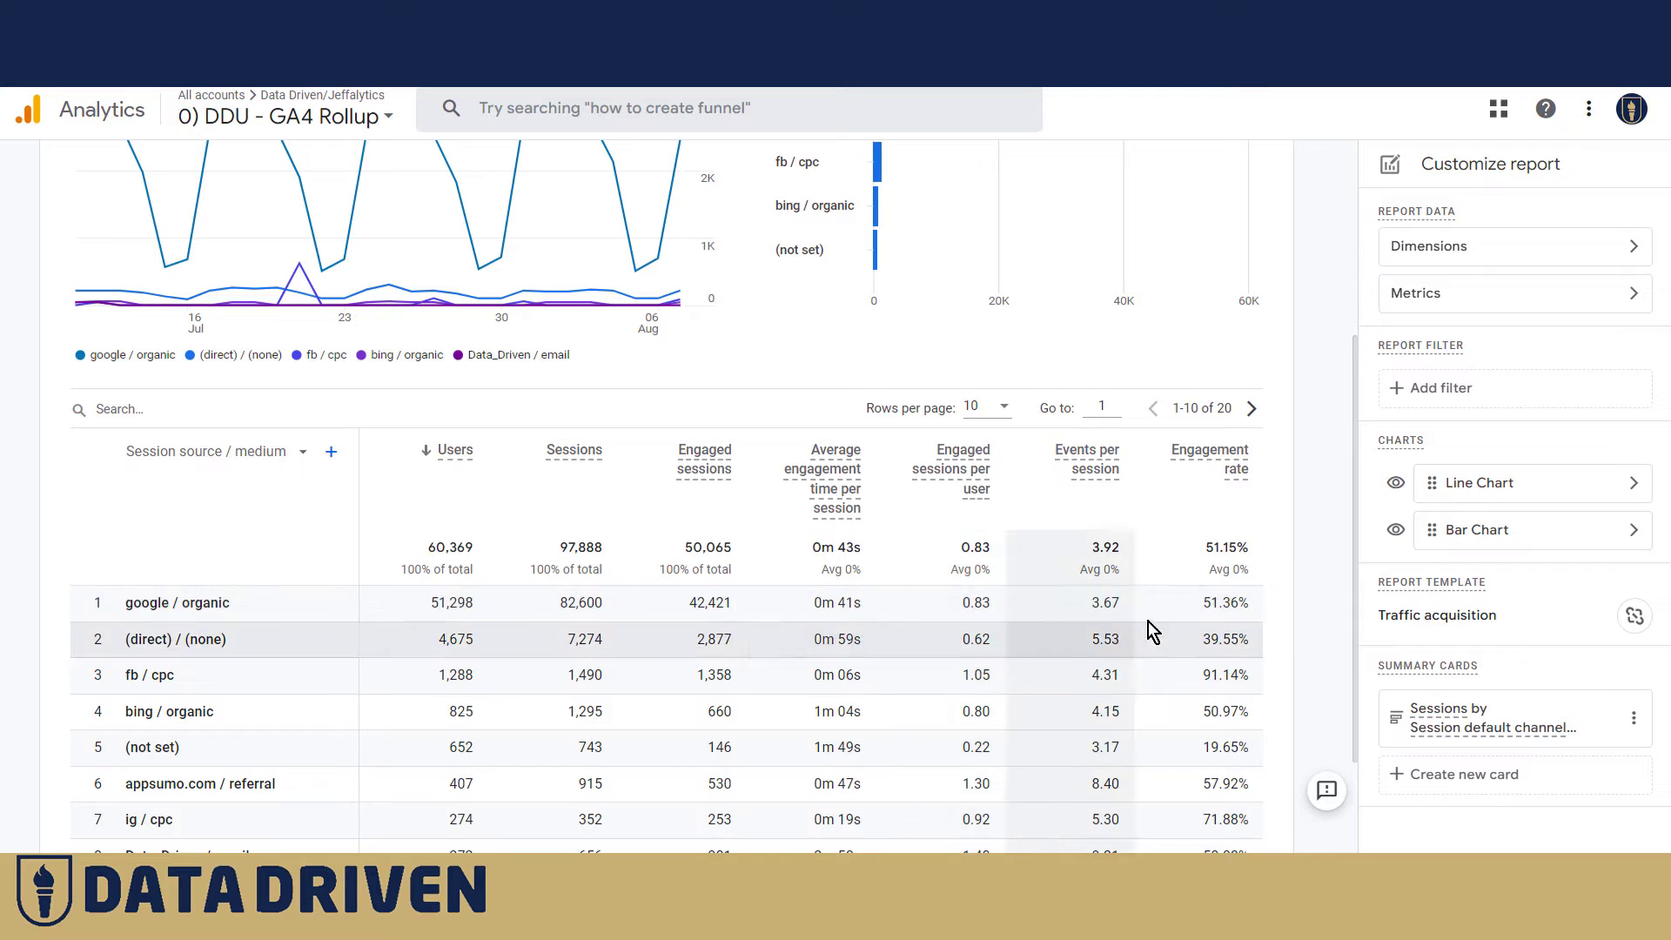
pyautogui.scroll(4, 1319, 533)
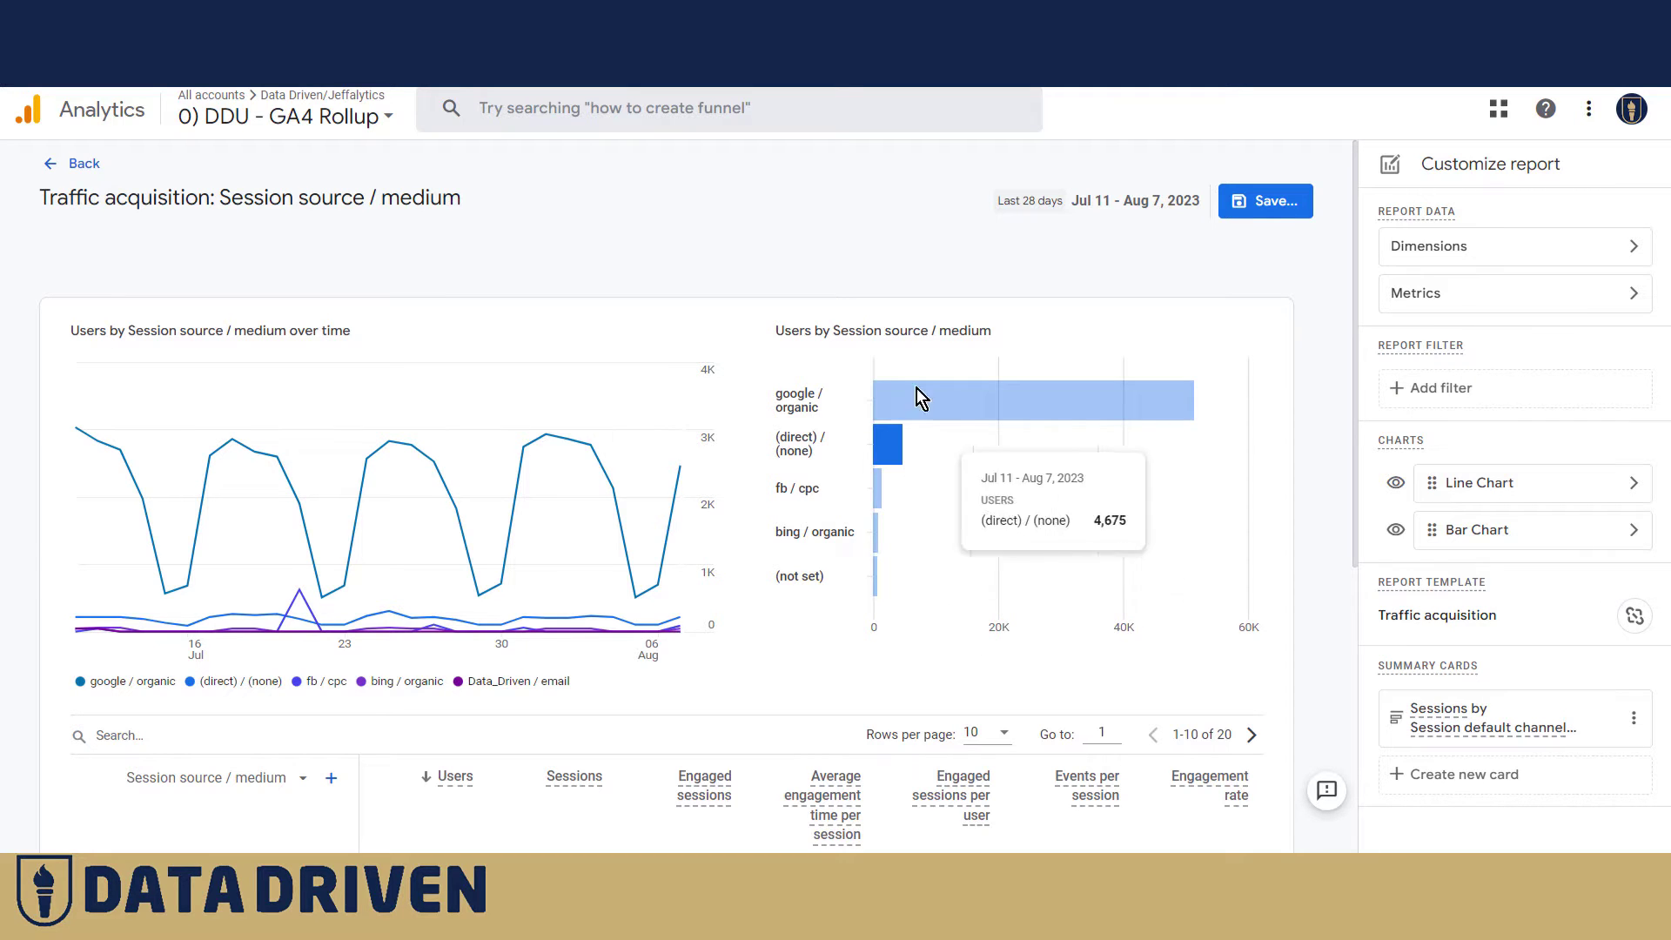
pyautogui.scroll(-1, 555, 316)
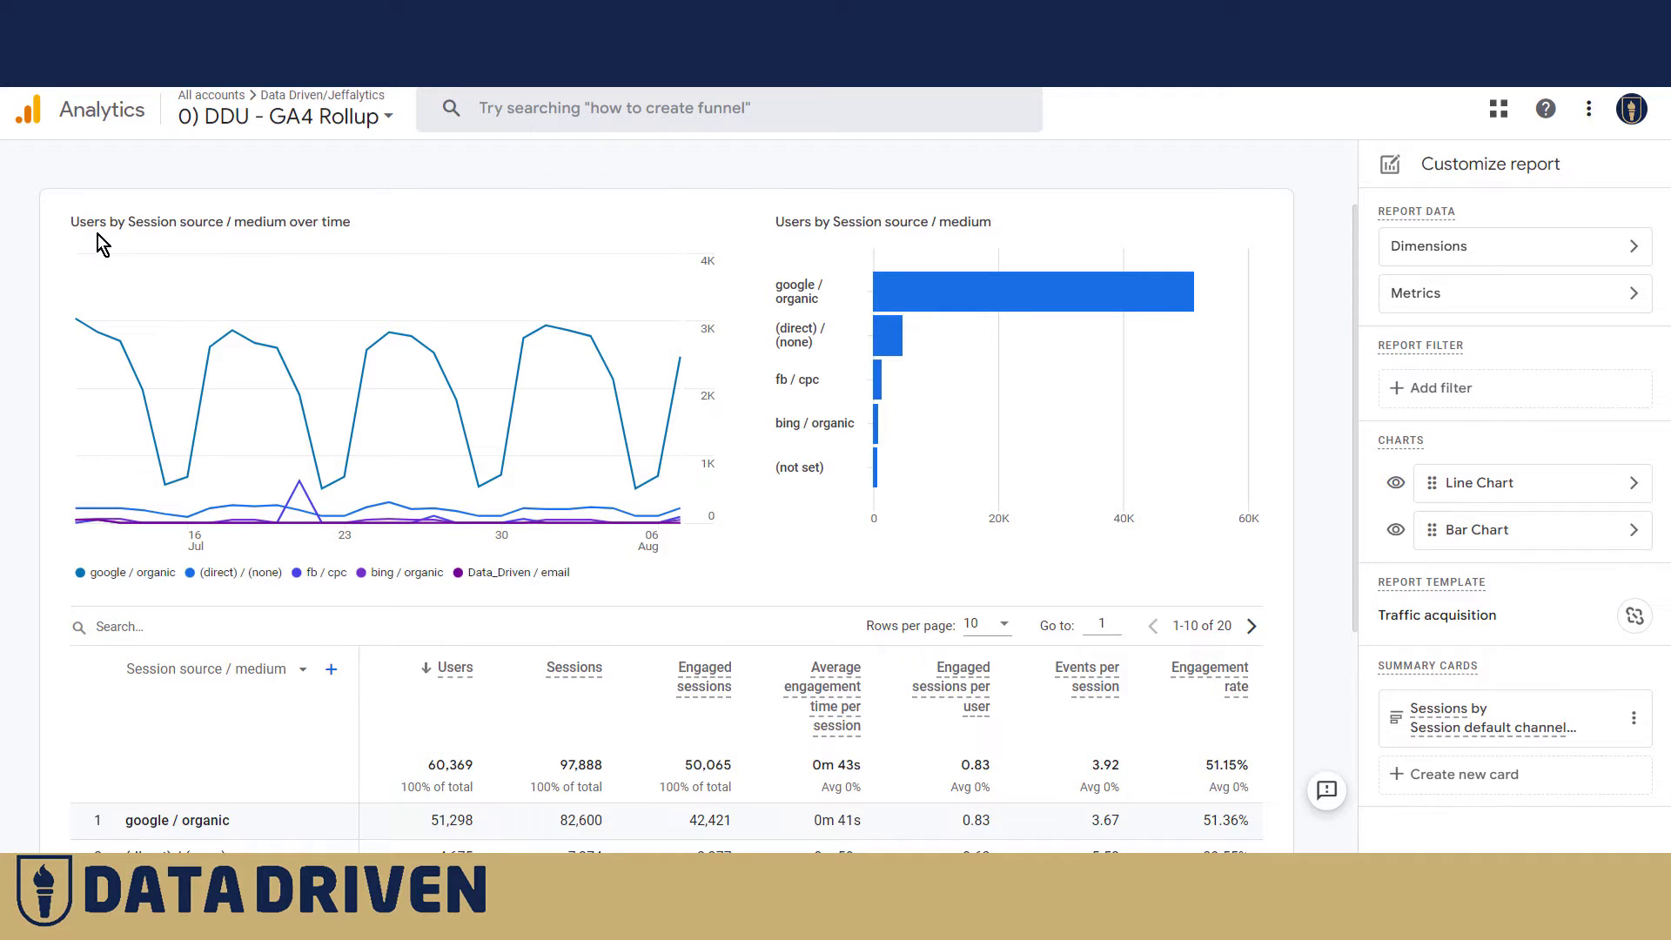
pyautogui.click(1577, 300)
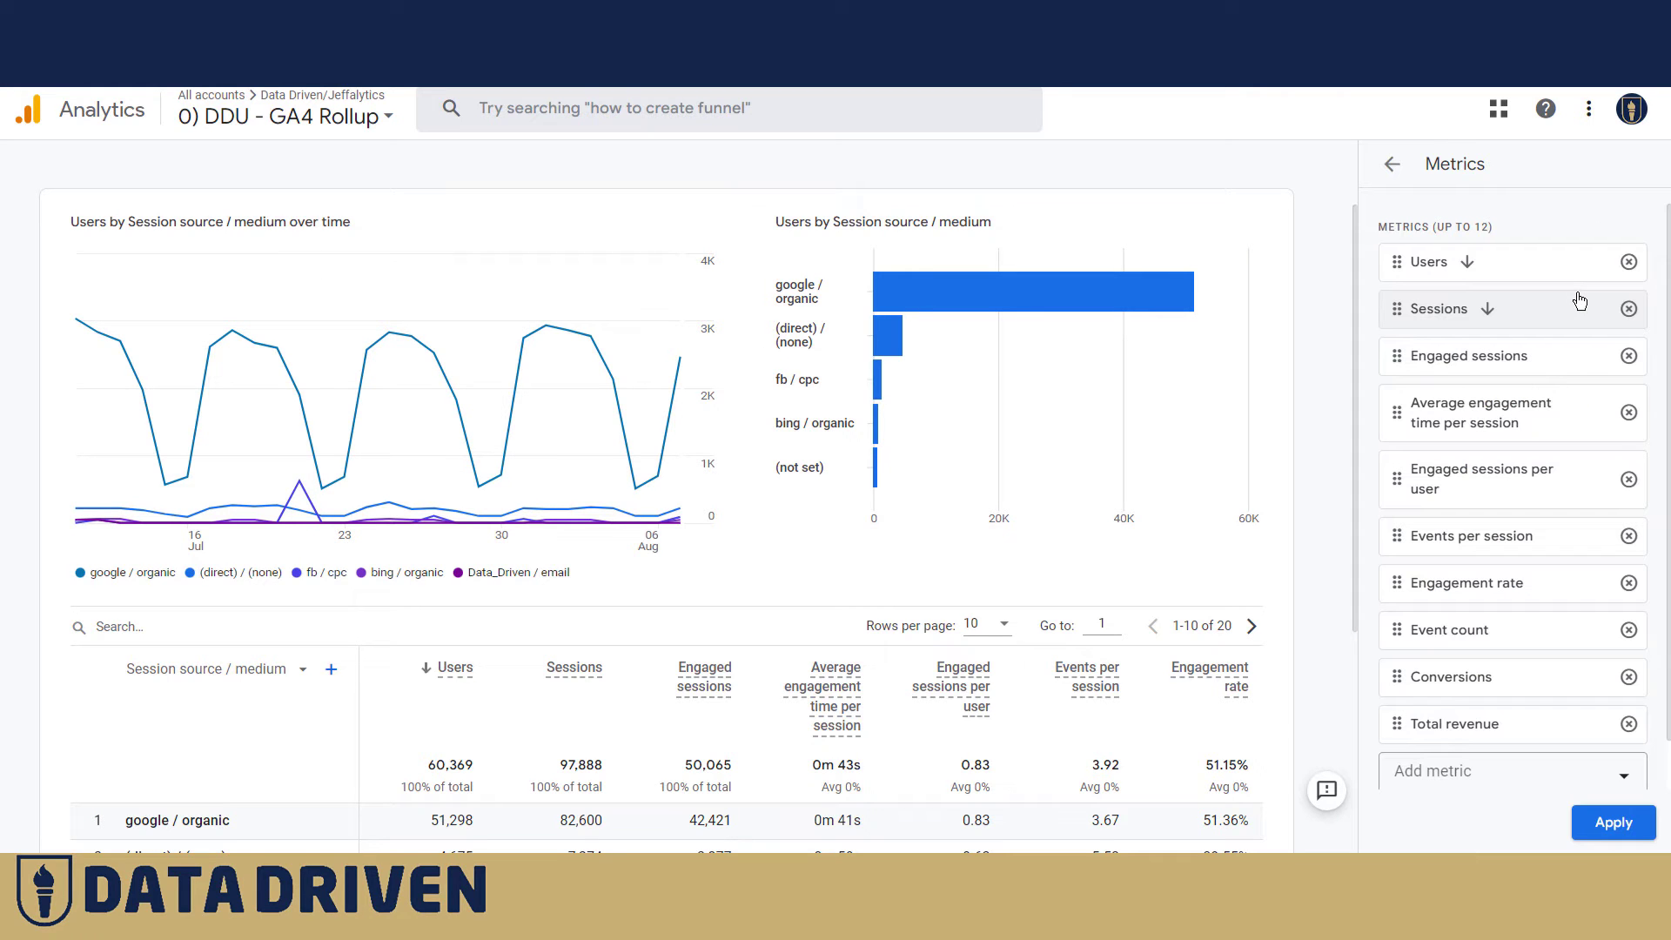
pyautogui.click(1489, 311)
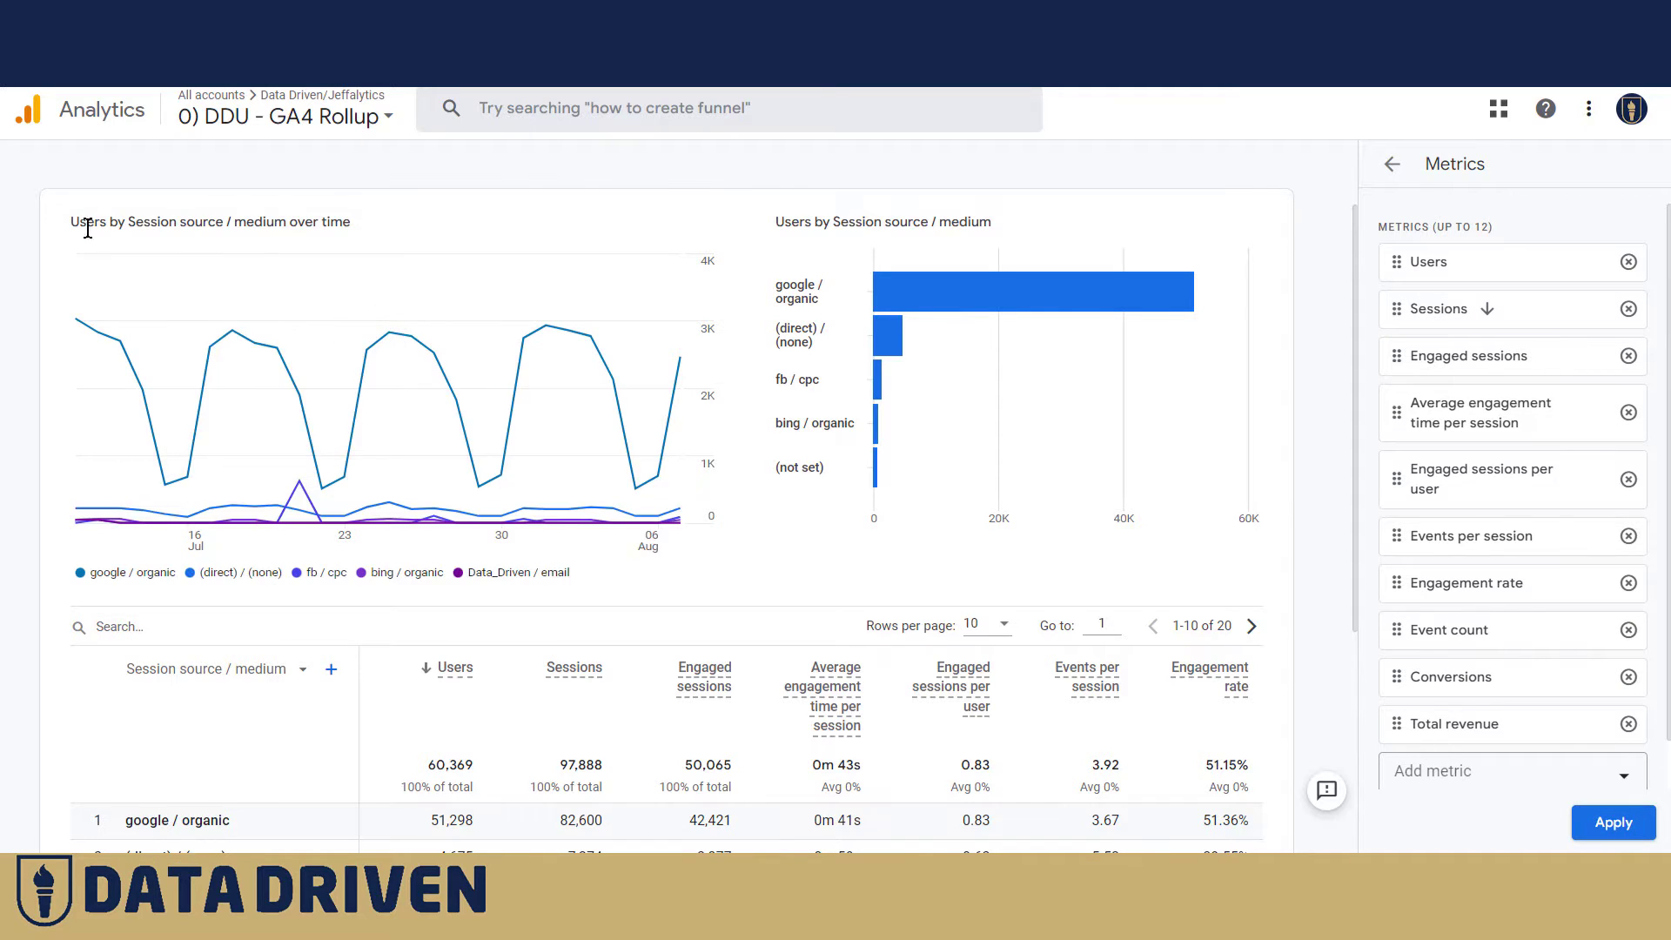
pyautogui.click(1612, 823)
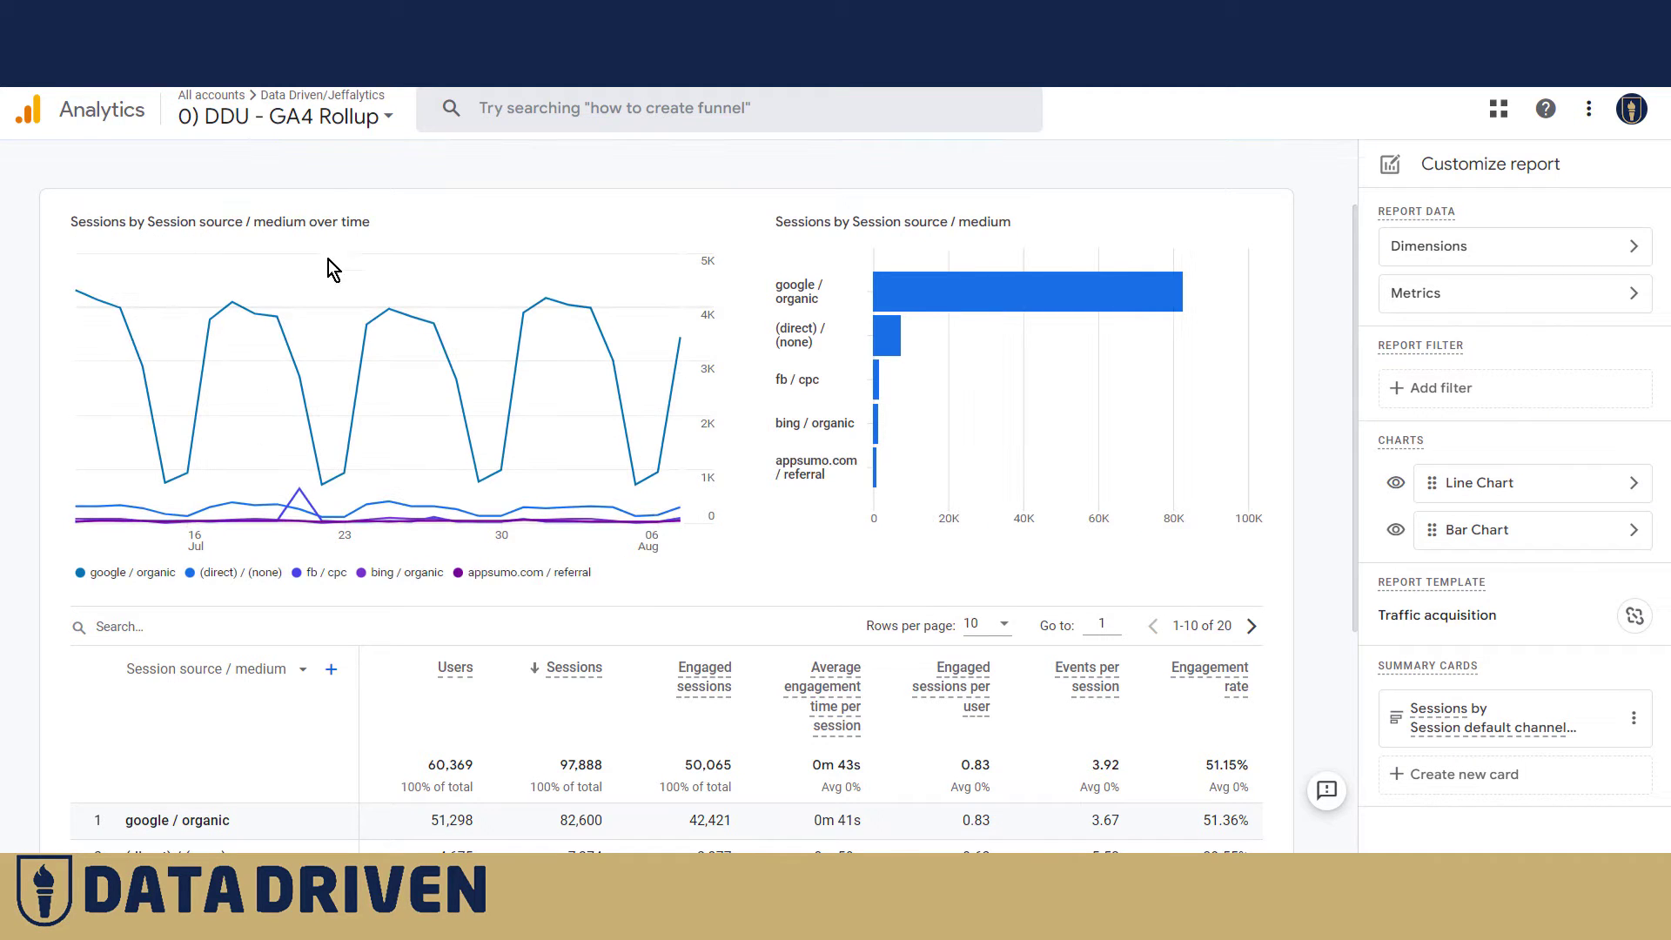
# Save the customized report as a new report named "Session source / medium" and leave the report editor.
pyautogui.scroll(-2, 1293, 357)
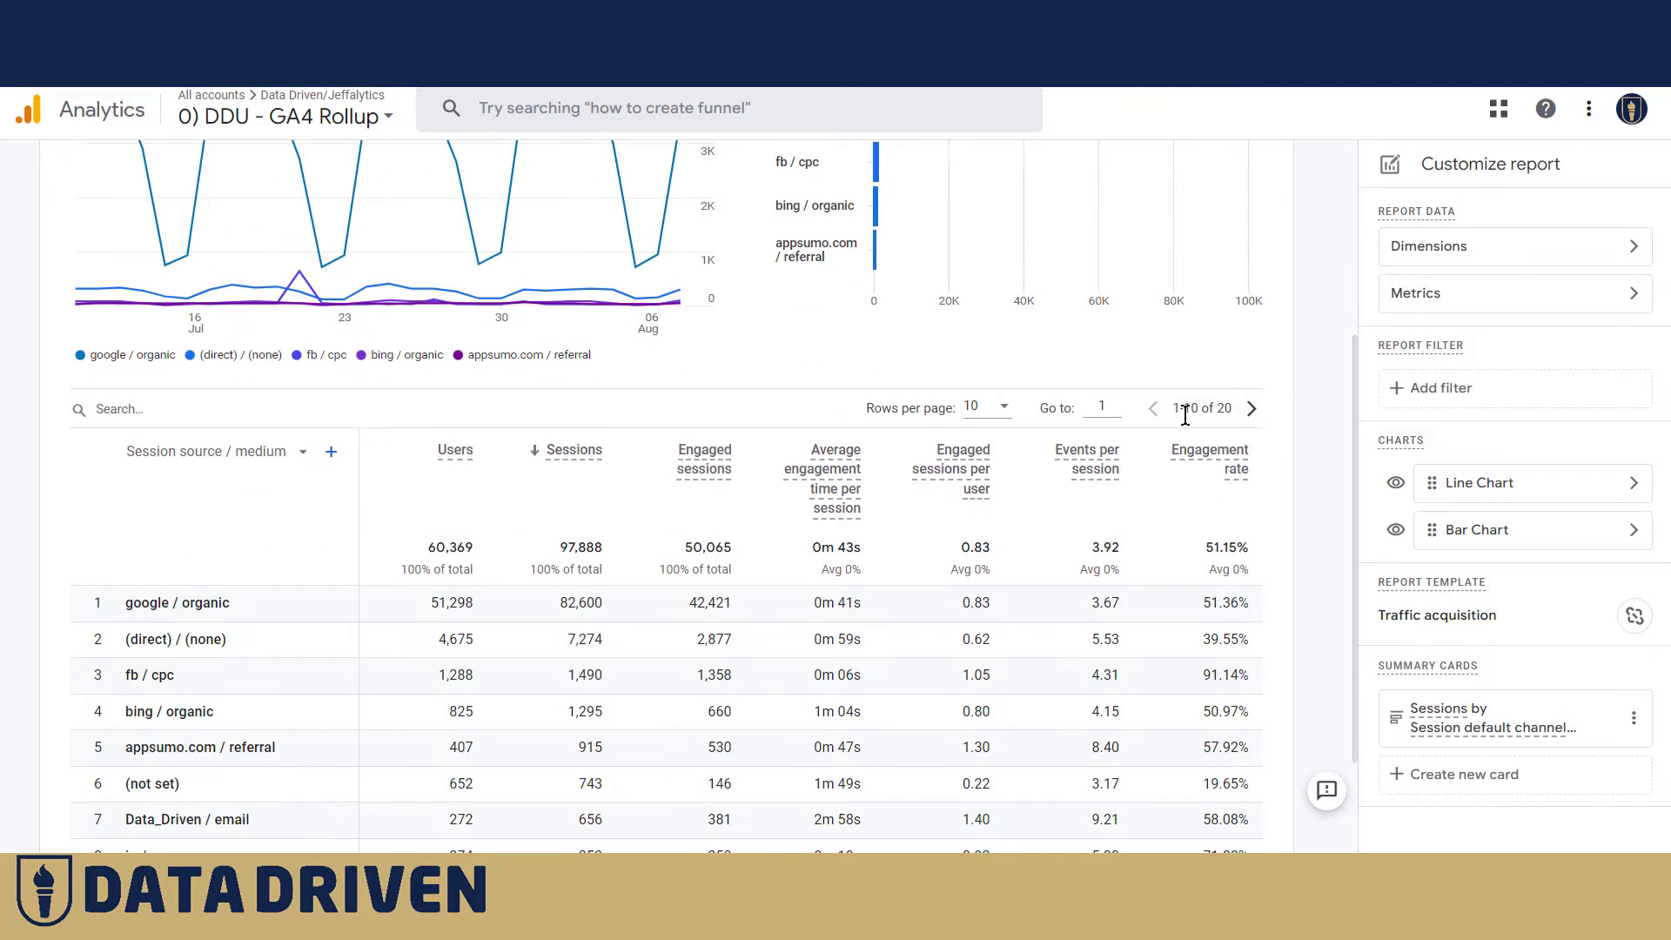
pyautogui.scroll(3, 560, 586)
pyautogui.scroll(-4, 562, 540)
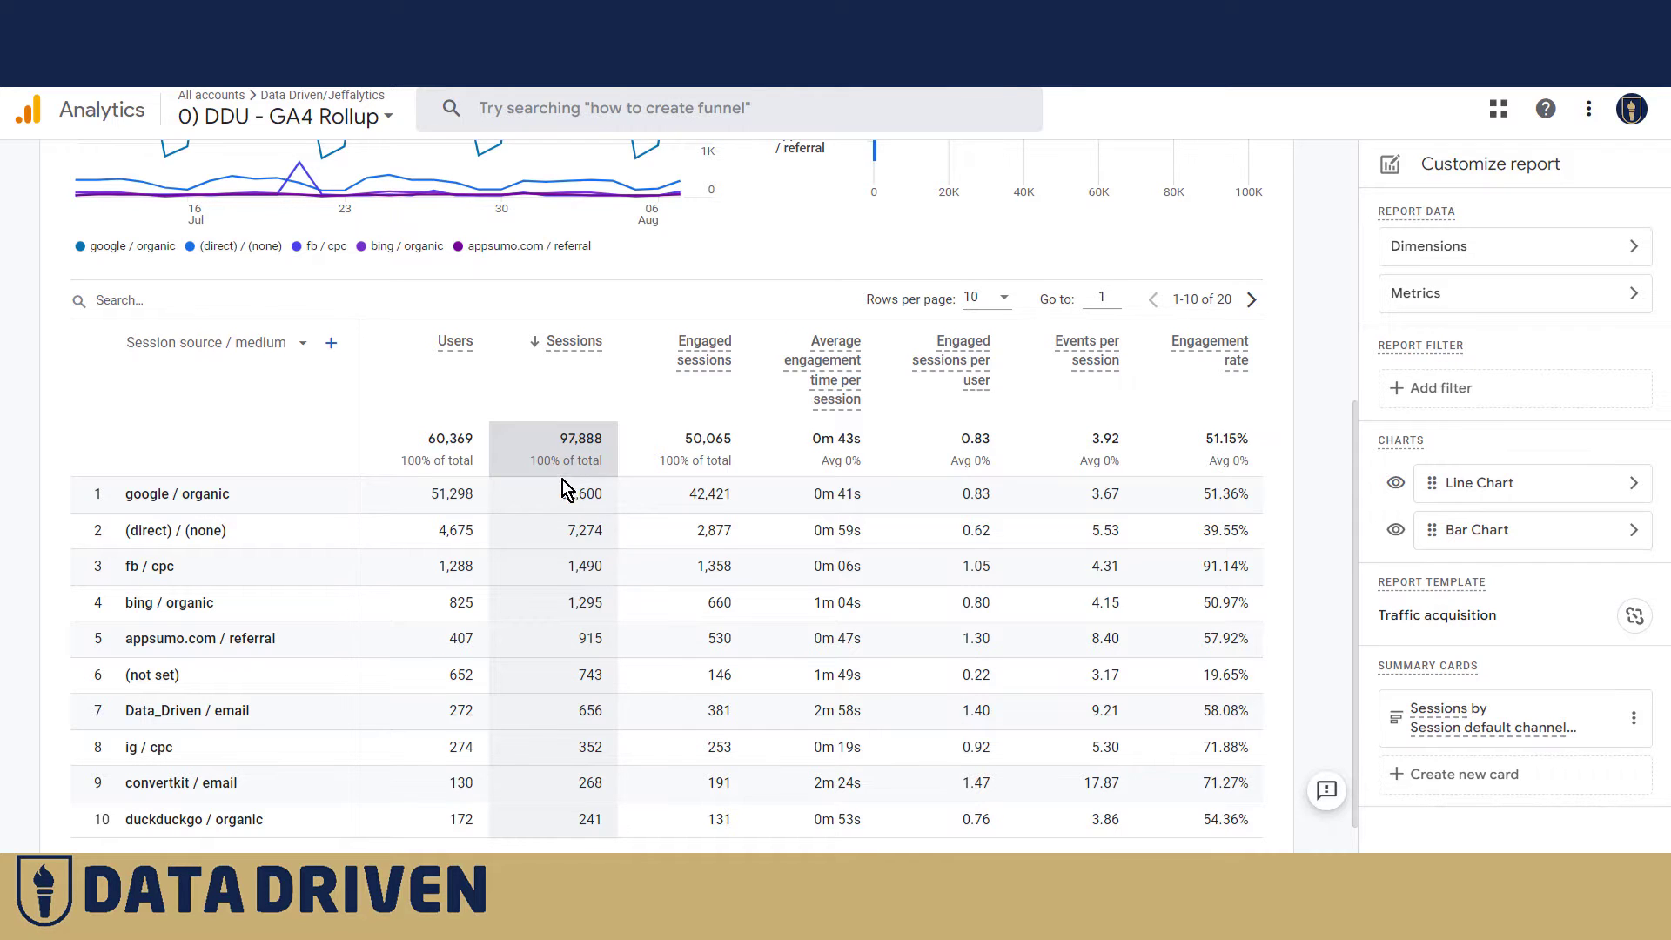
pyautogui.scroll(1, 562, 479)
pyautogui.scroll(-1, 559, 522)
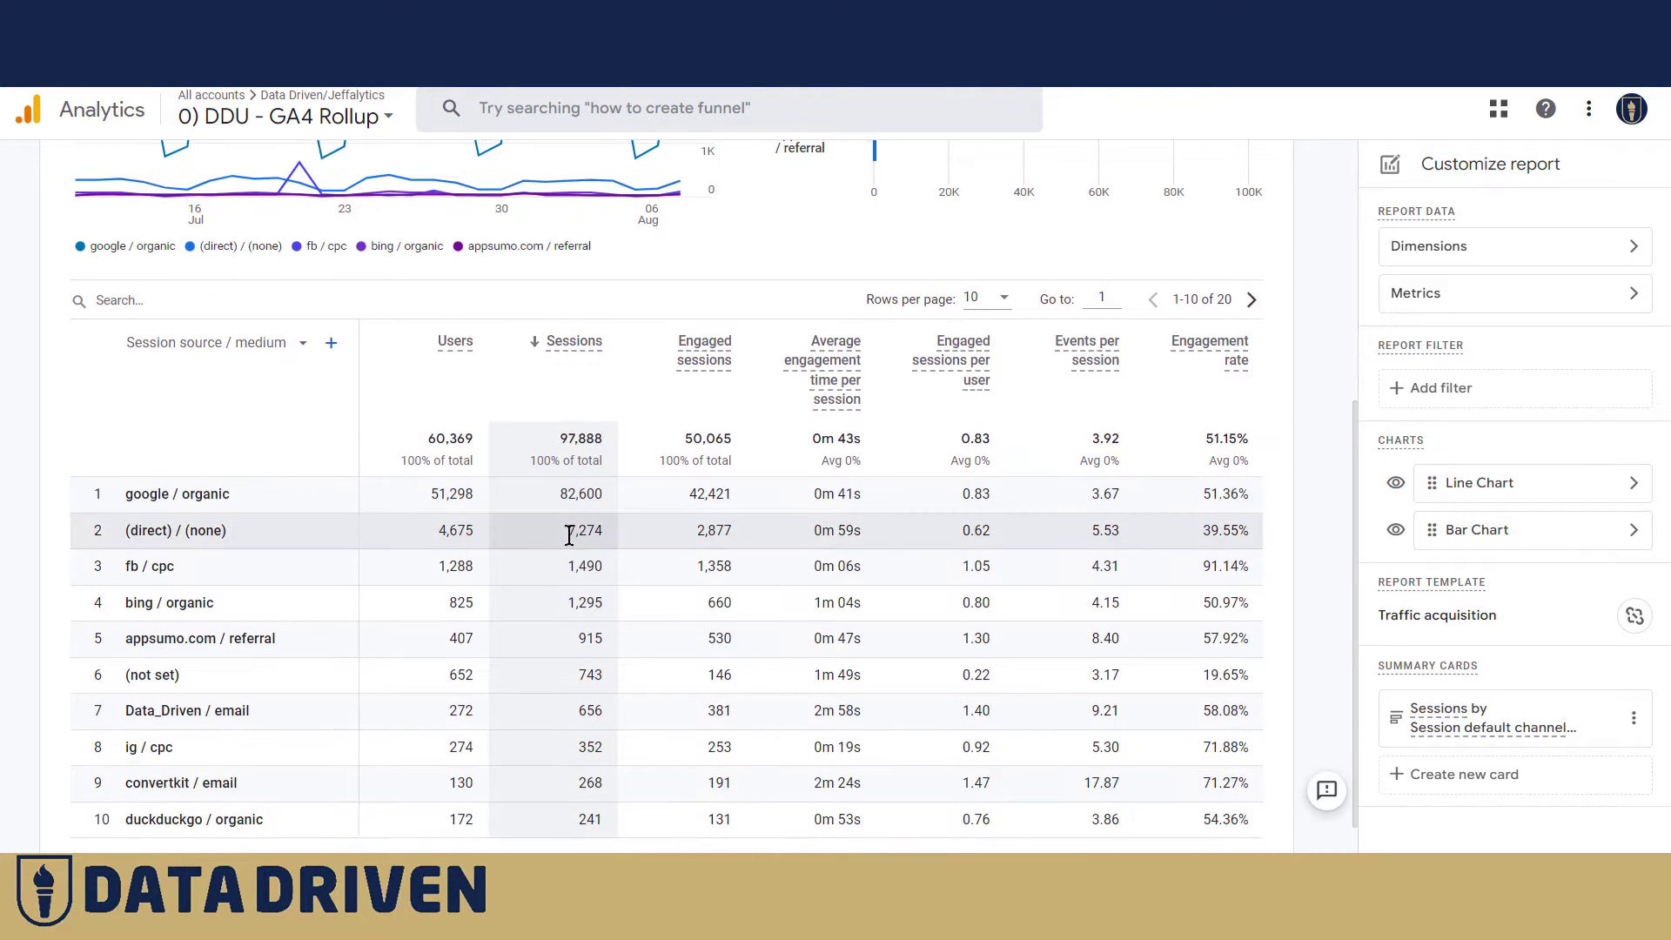
pyautogui.scroll(5, 1070, 300)
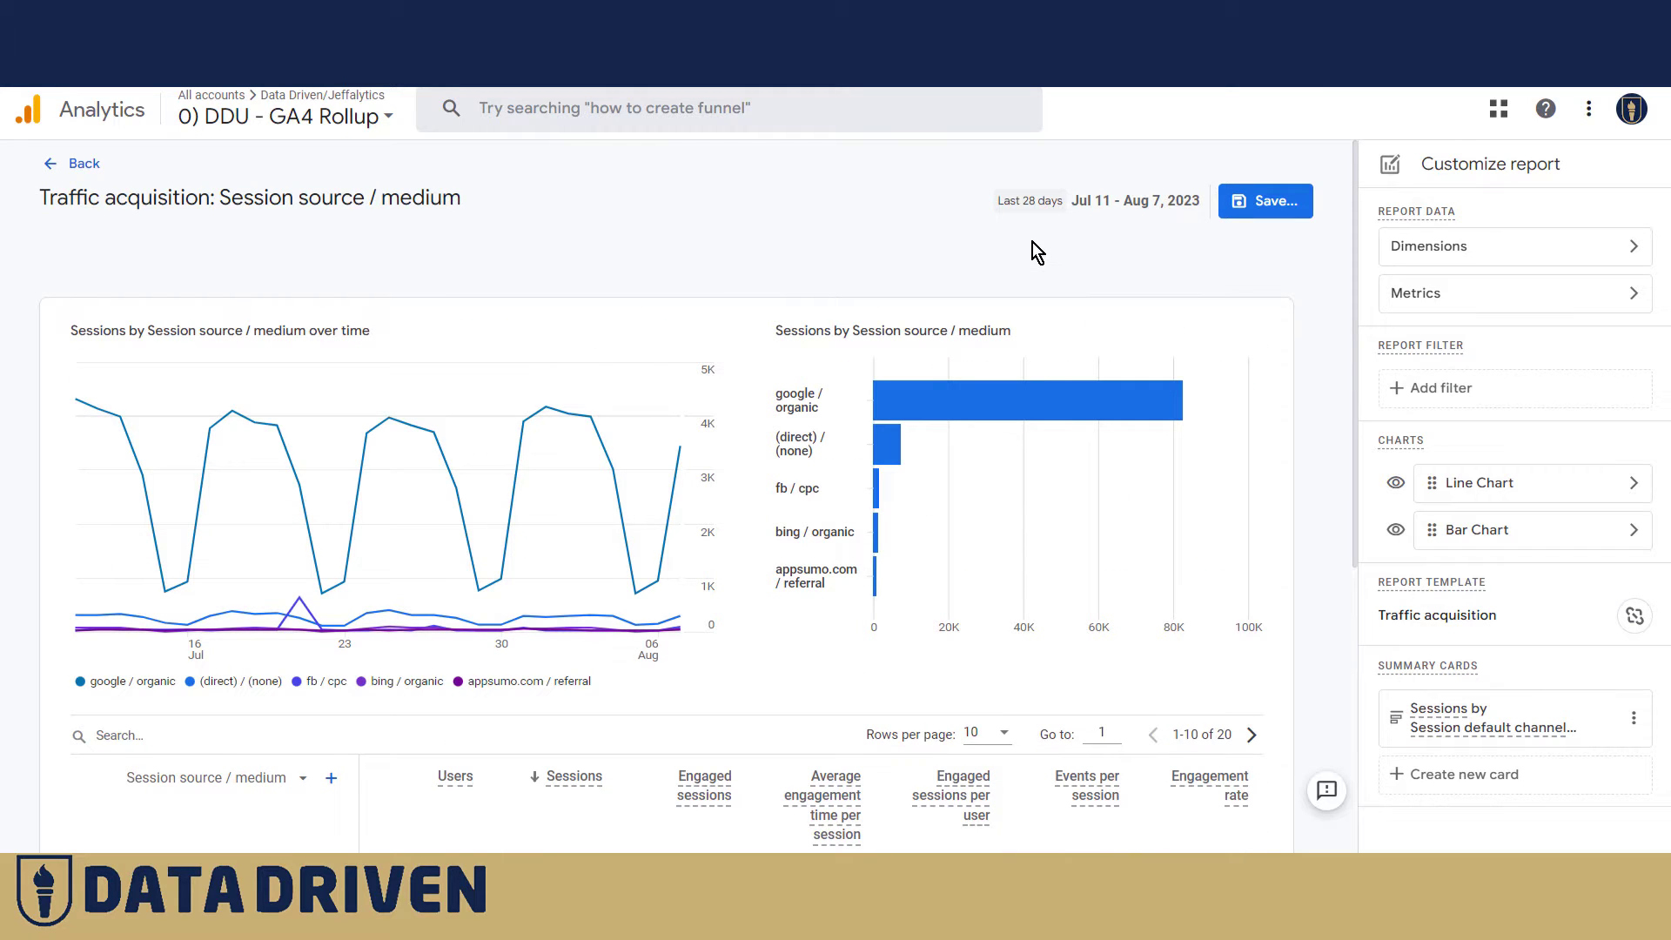
pyautogui.click(1267, 211)
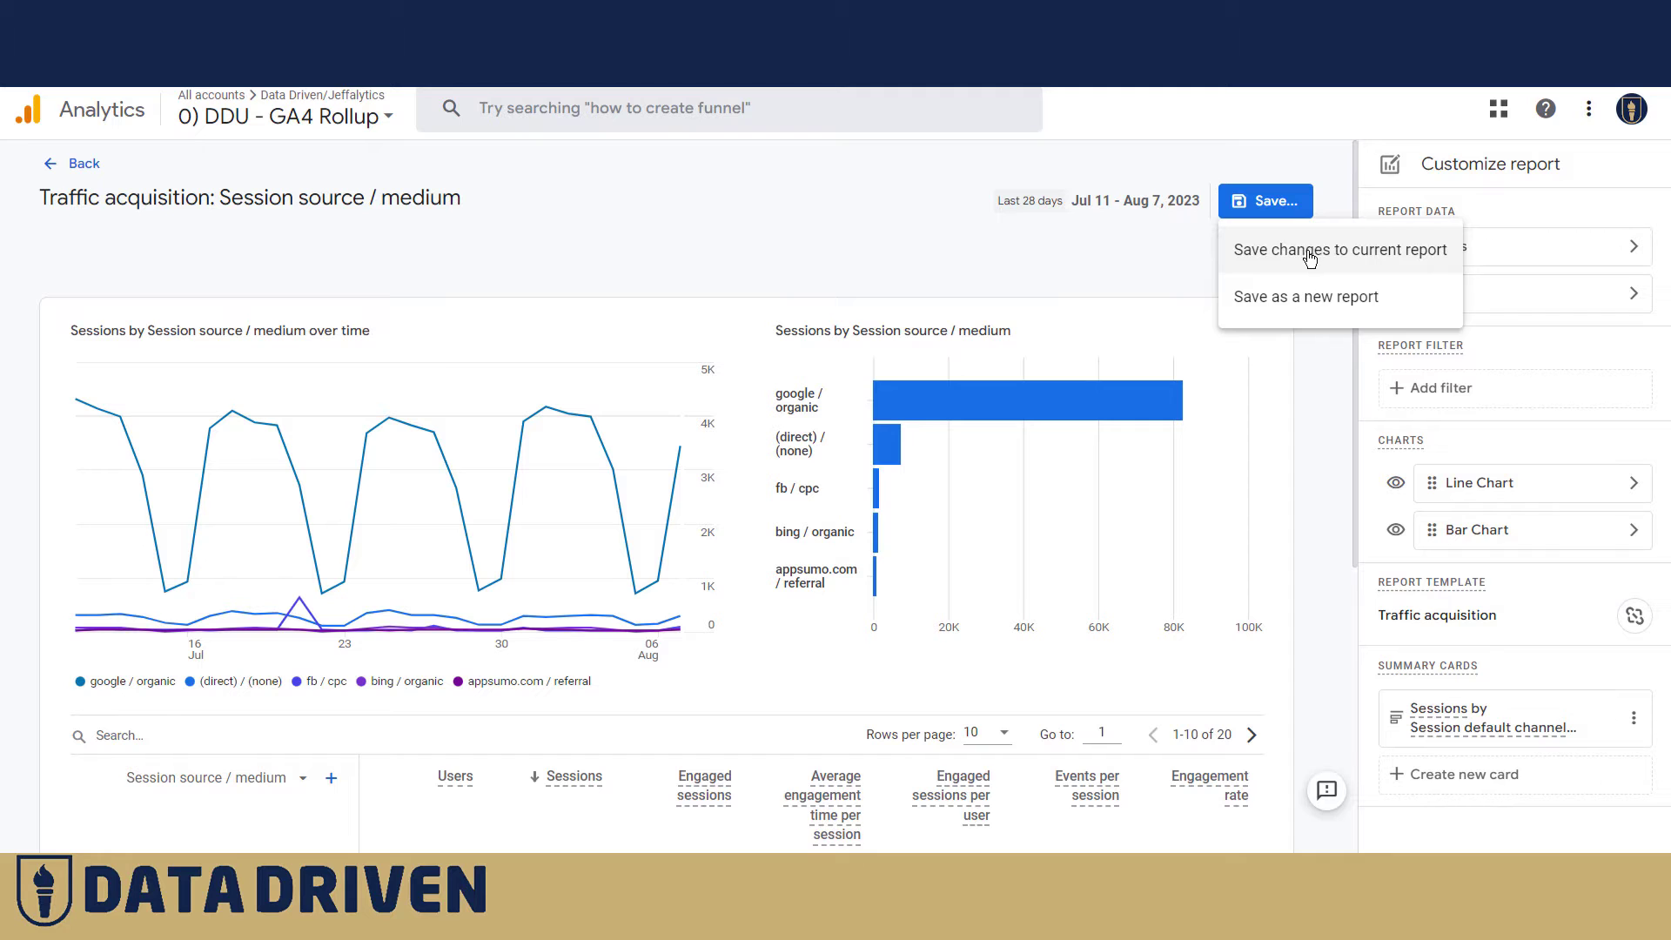
pyautogui.click(1283, 294)
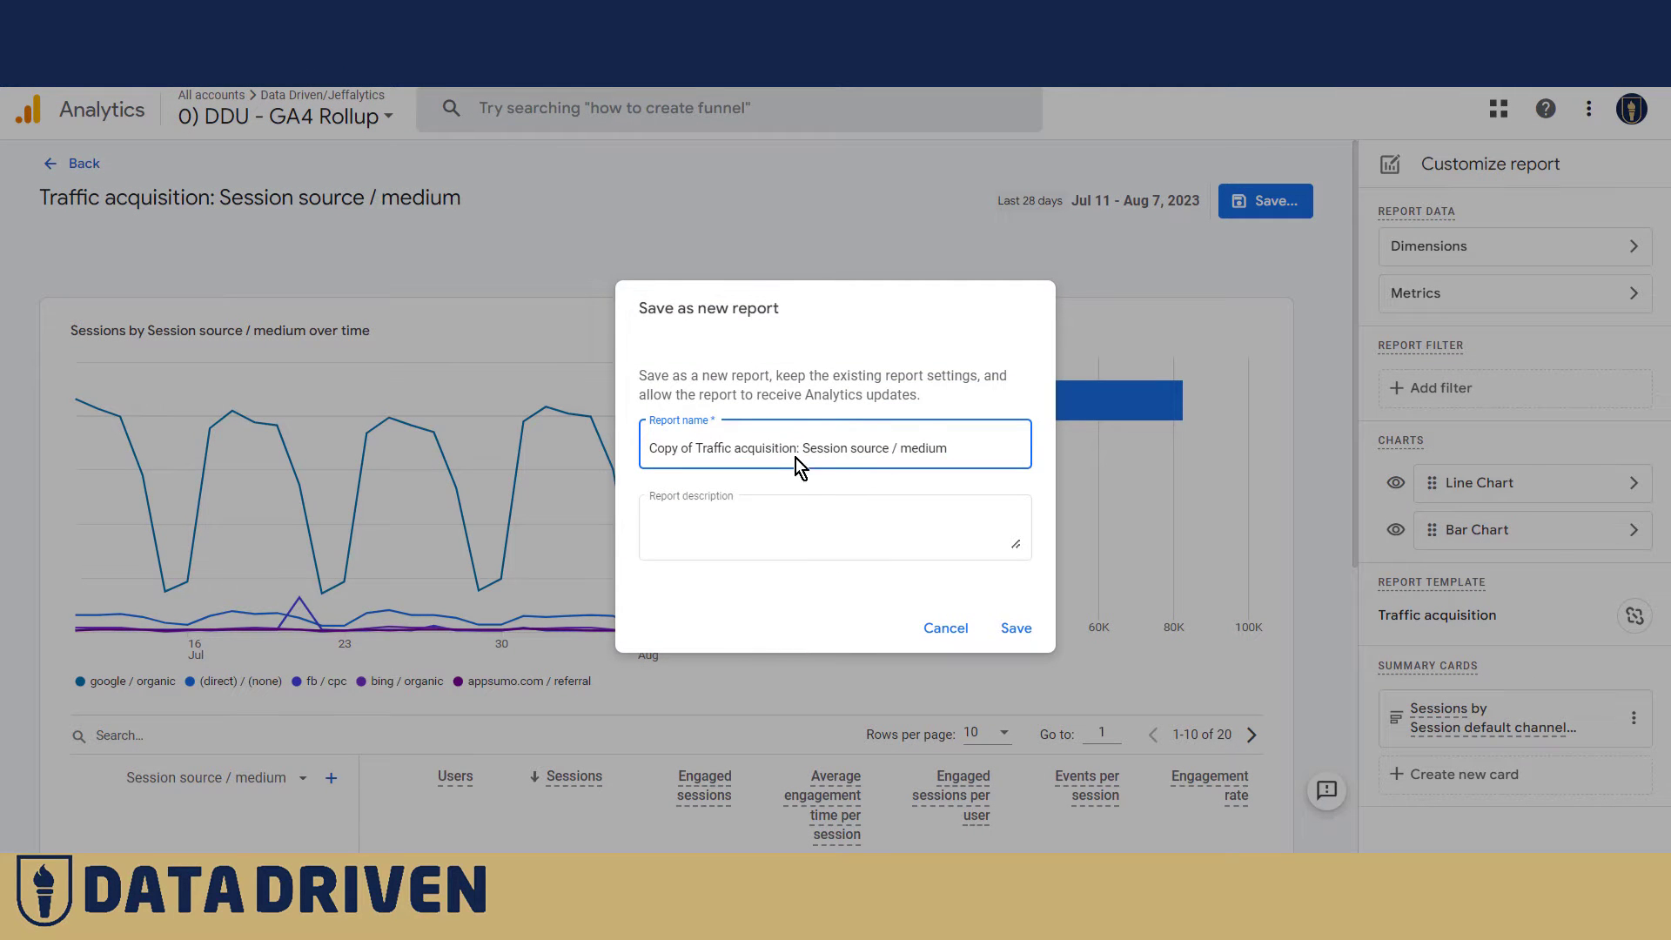
pyautogui.press('BackSpace')
pyautogui.press('BackSpace')
pyautogui.press('BackSpace')
pyautogui.press('BackSpace')
pyautogui.press('BackSpace')
pyautogui.press('BackSpace')
pyautogui.press('BackSpace')
pyautogui.press('BackSpace')
pyautogui.press('BackSpace')
pyautogui.press('BackSpace')
pyautogui.press('BackSpace')
pyautogui.press('BackSpace')
pyautogui.press('BackSpace')
pyautogui.press('BackSpace')
pyautogui.press('BackSpace')
pyautogui.press('BackSpace')
pyautogui.press('BackSpace')
pyautogui.press('BackSpace')
pyautogui.press('BackSpace')
pyautogui.press('BackSpace')
pyautogui.click(1017, 634)
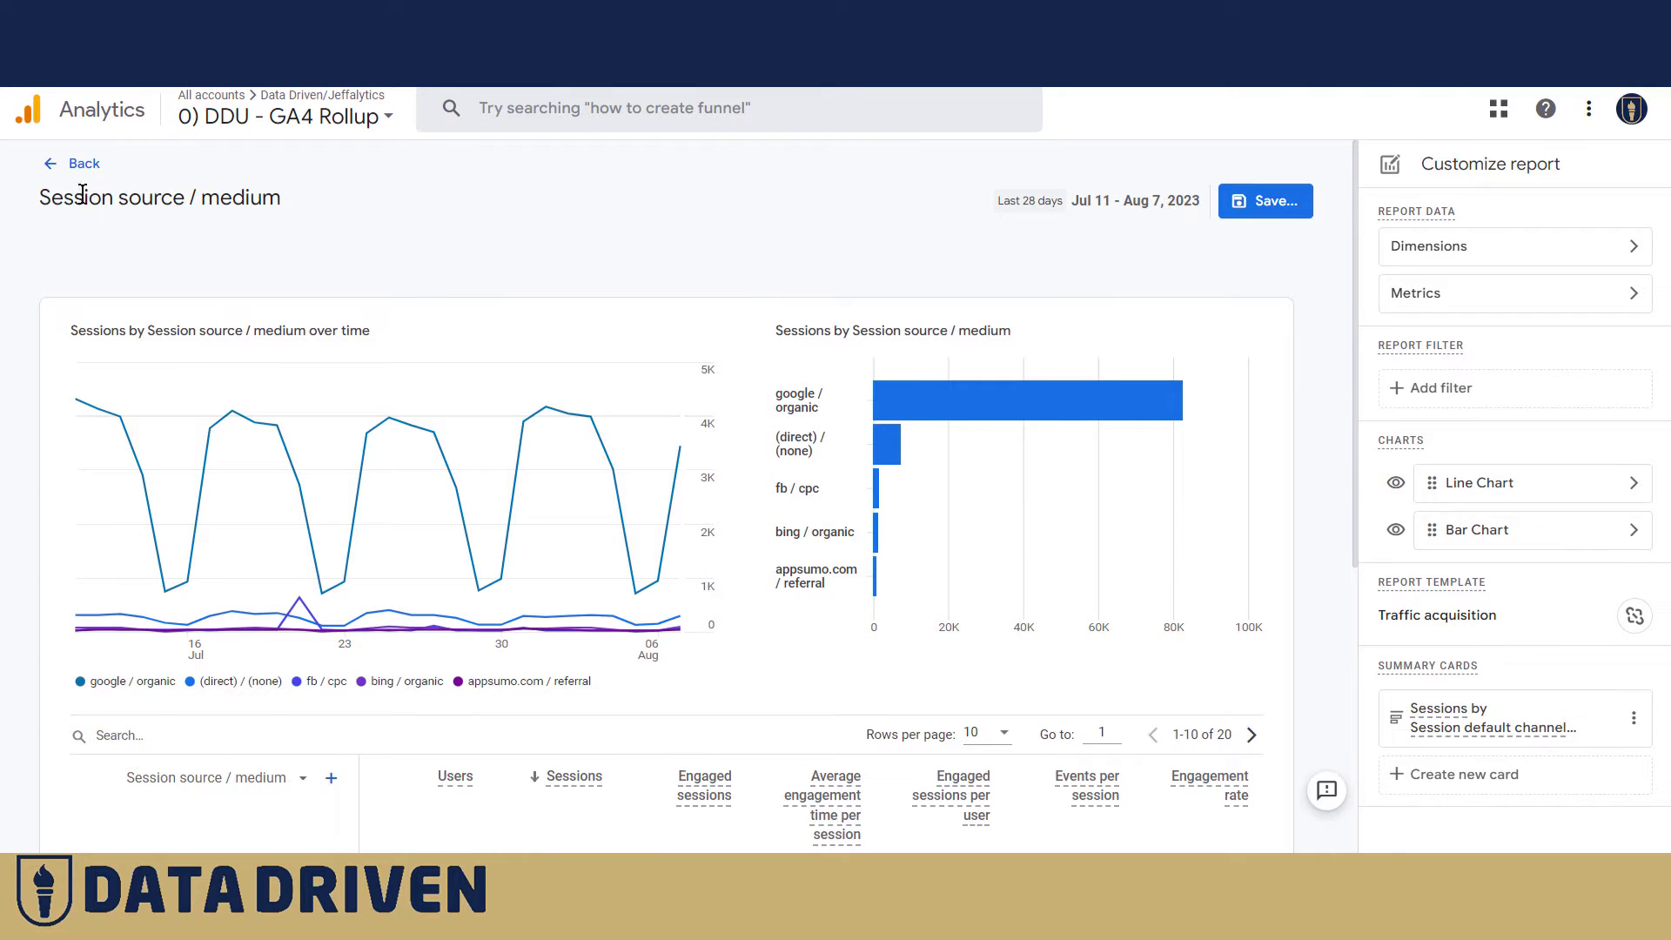
pyautogui.click(45, 171)
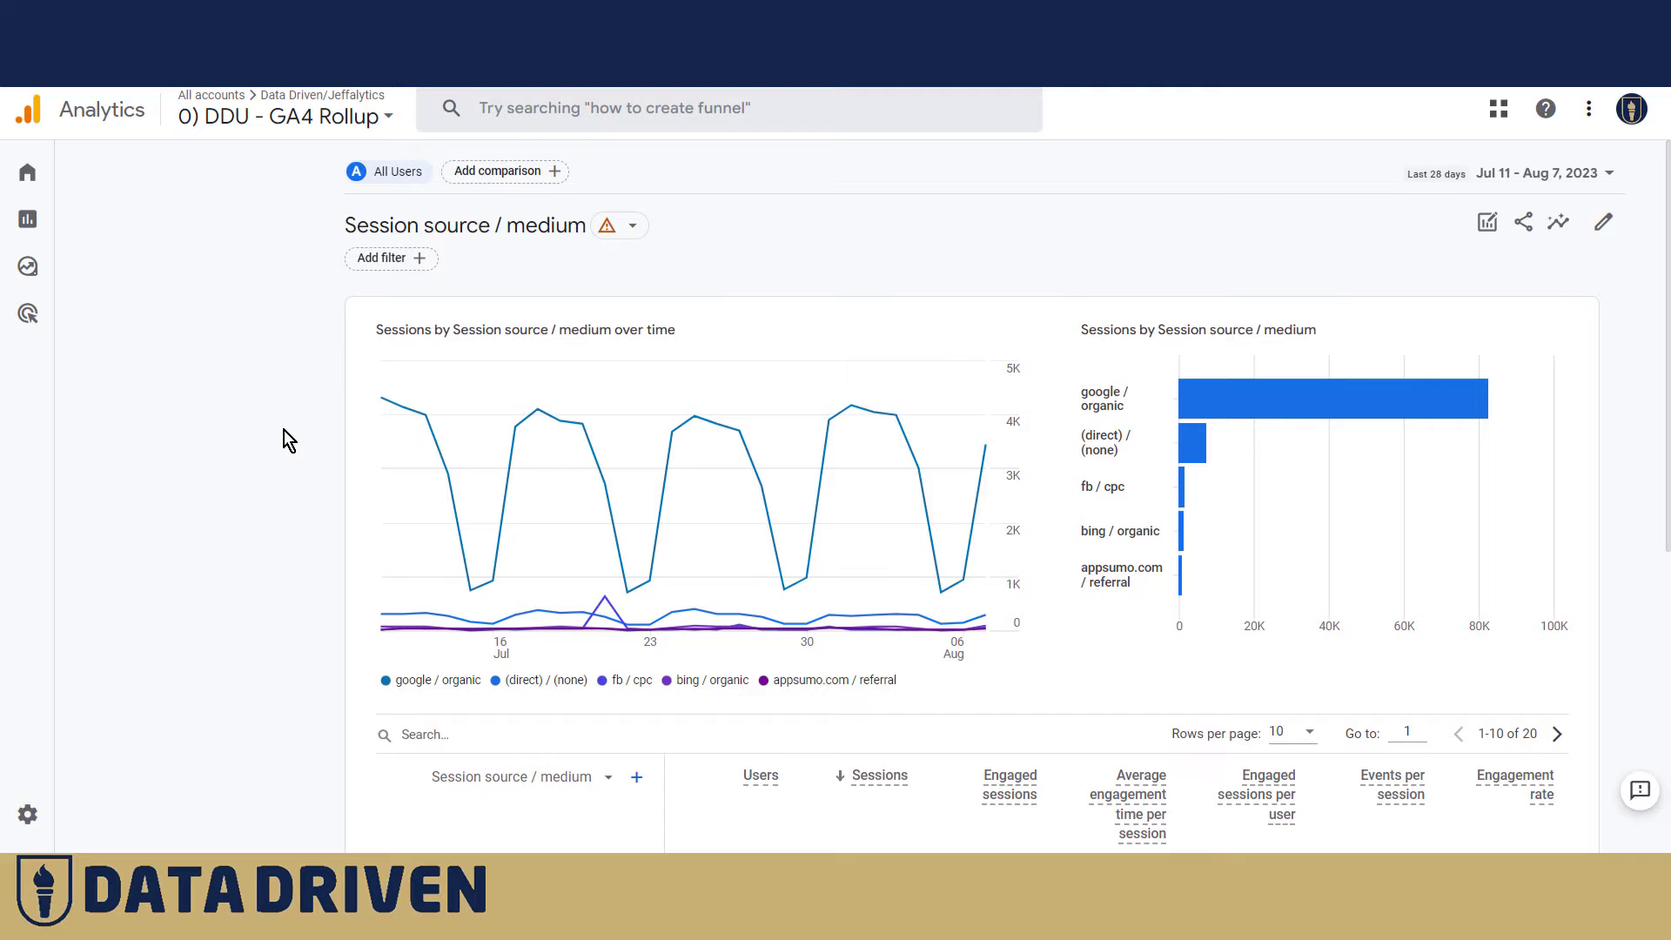
# Open the published Life cycle collection for editing from the report Library.
pyautogui.moveTo(37, 224)
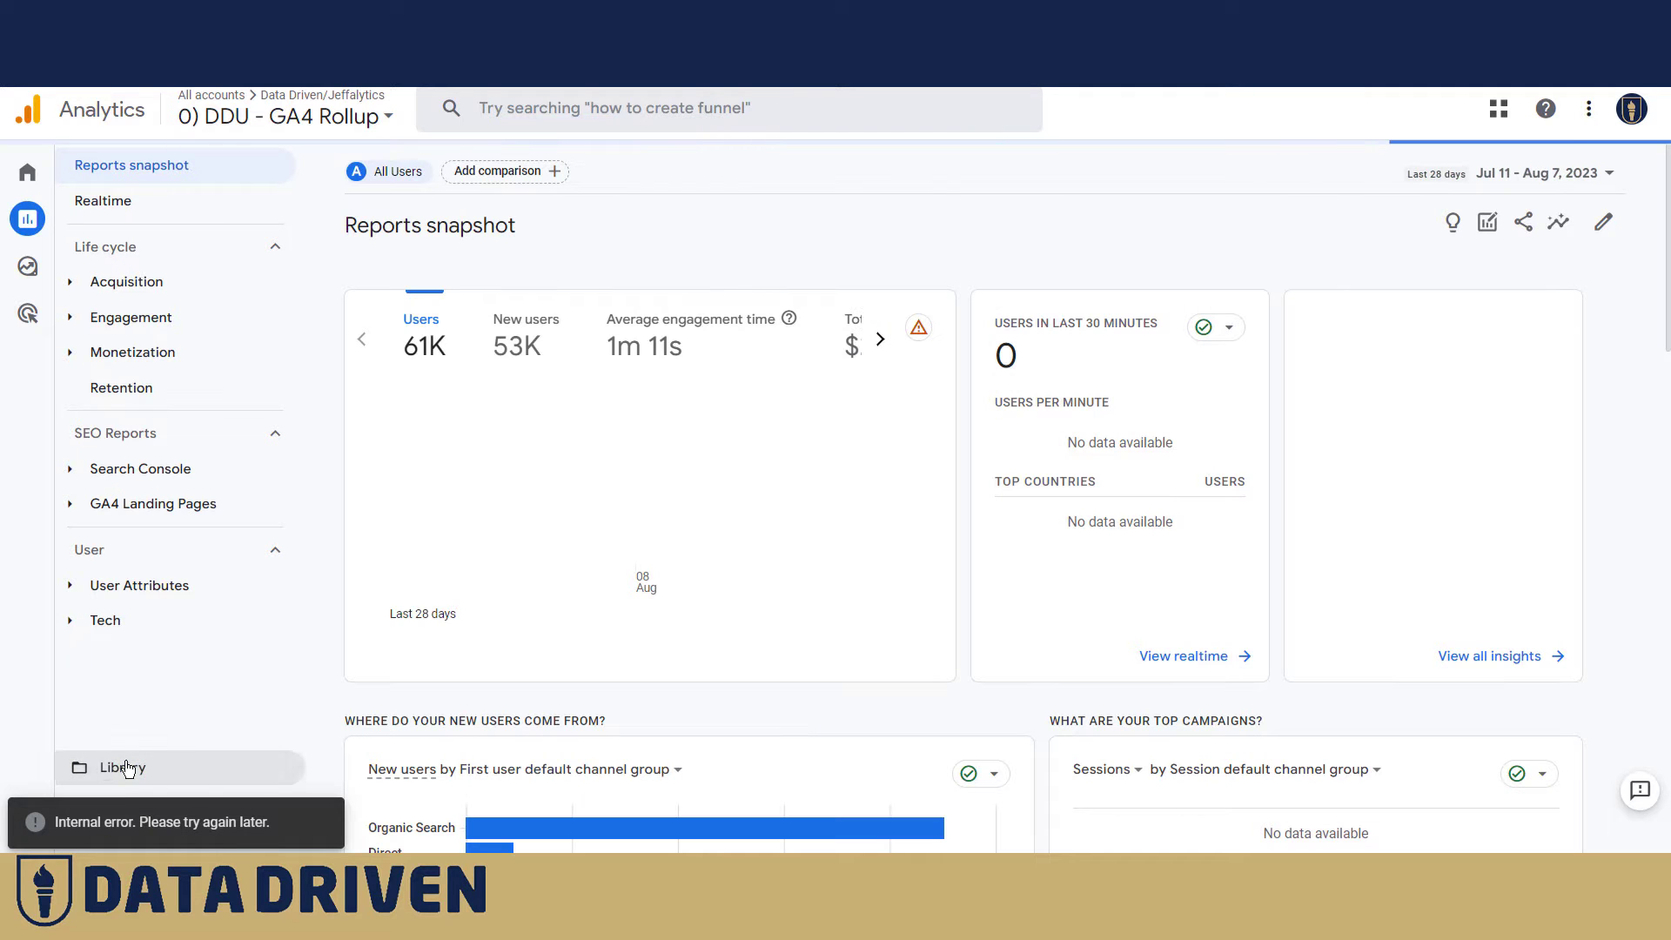
pyautogui.click(128, 768)
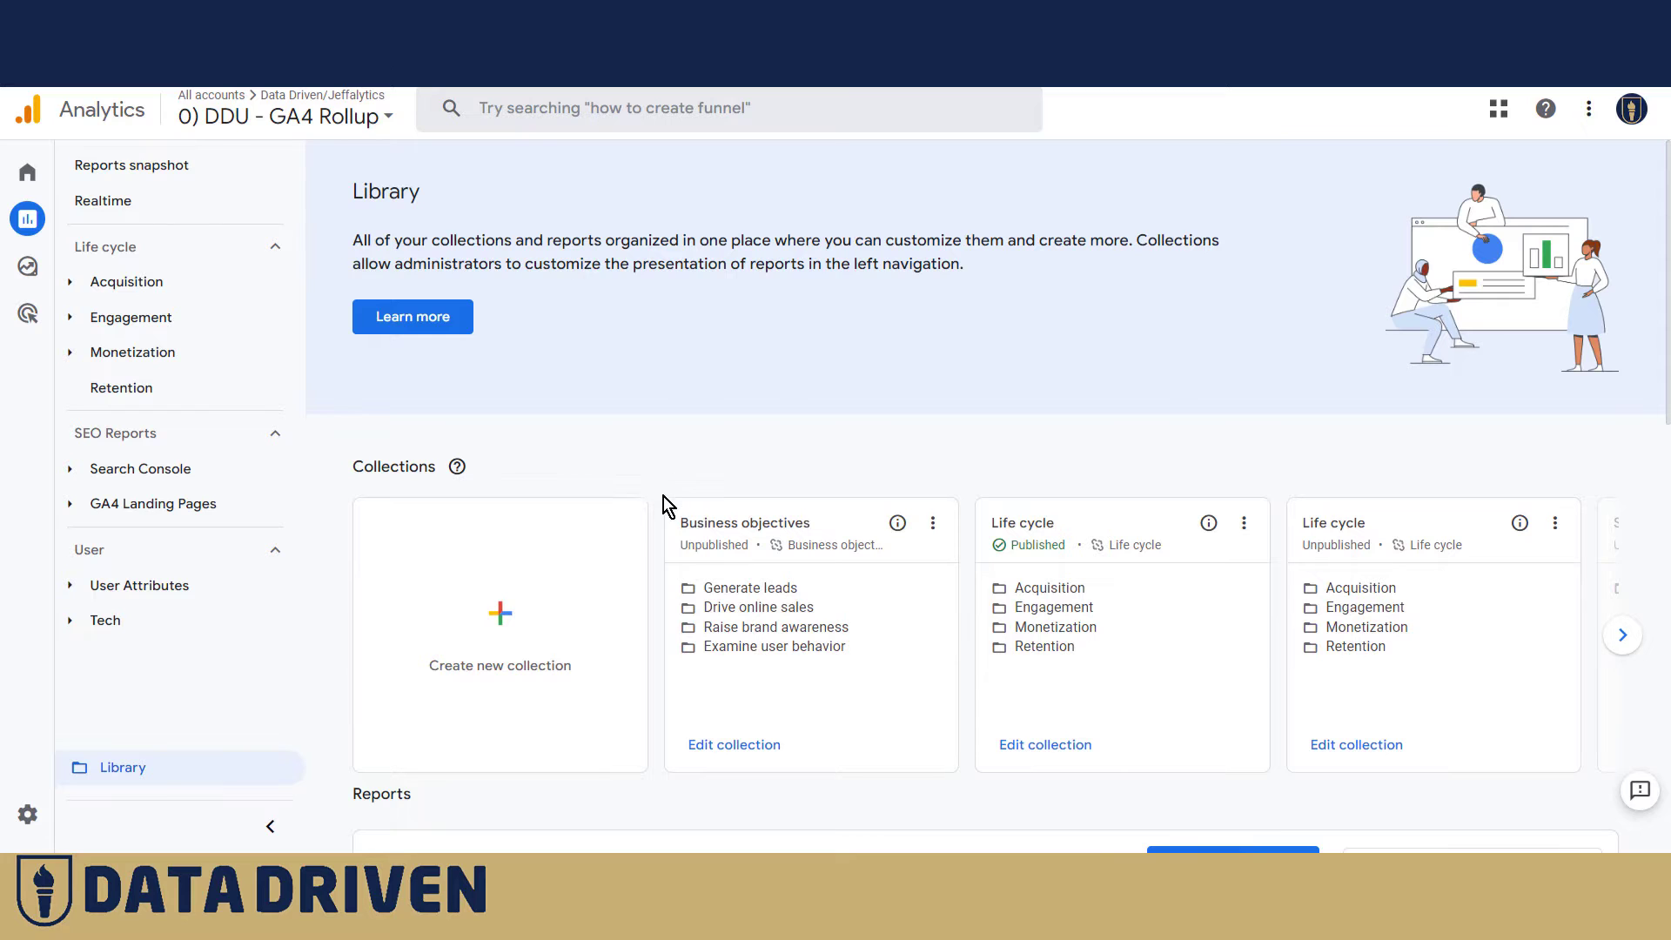
pyautogui.scroll(-3, 655, 510)
pyautogui.scroll(1, 654, 510)
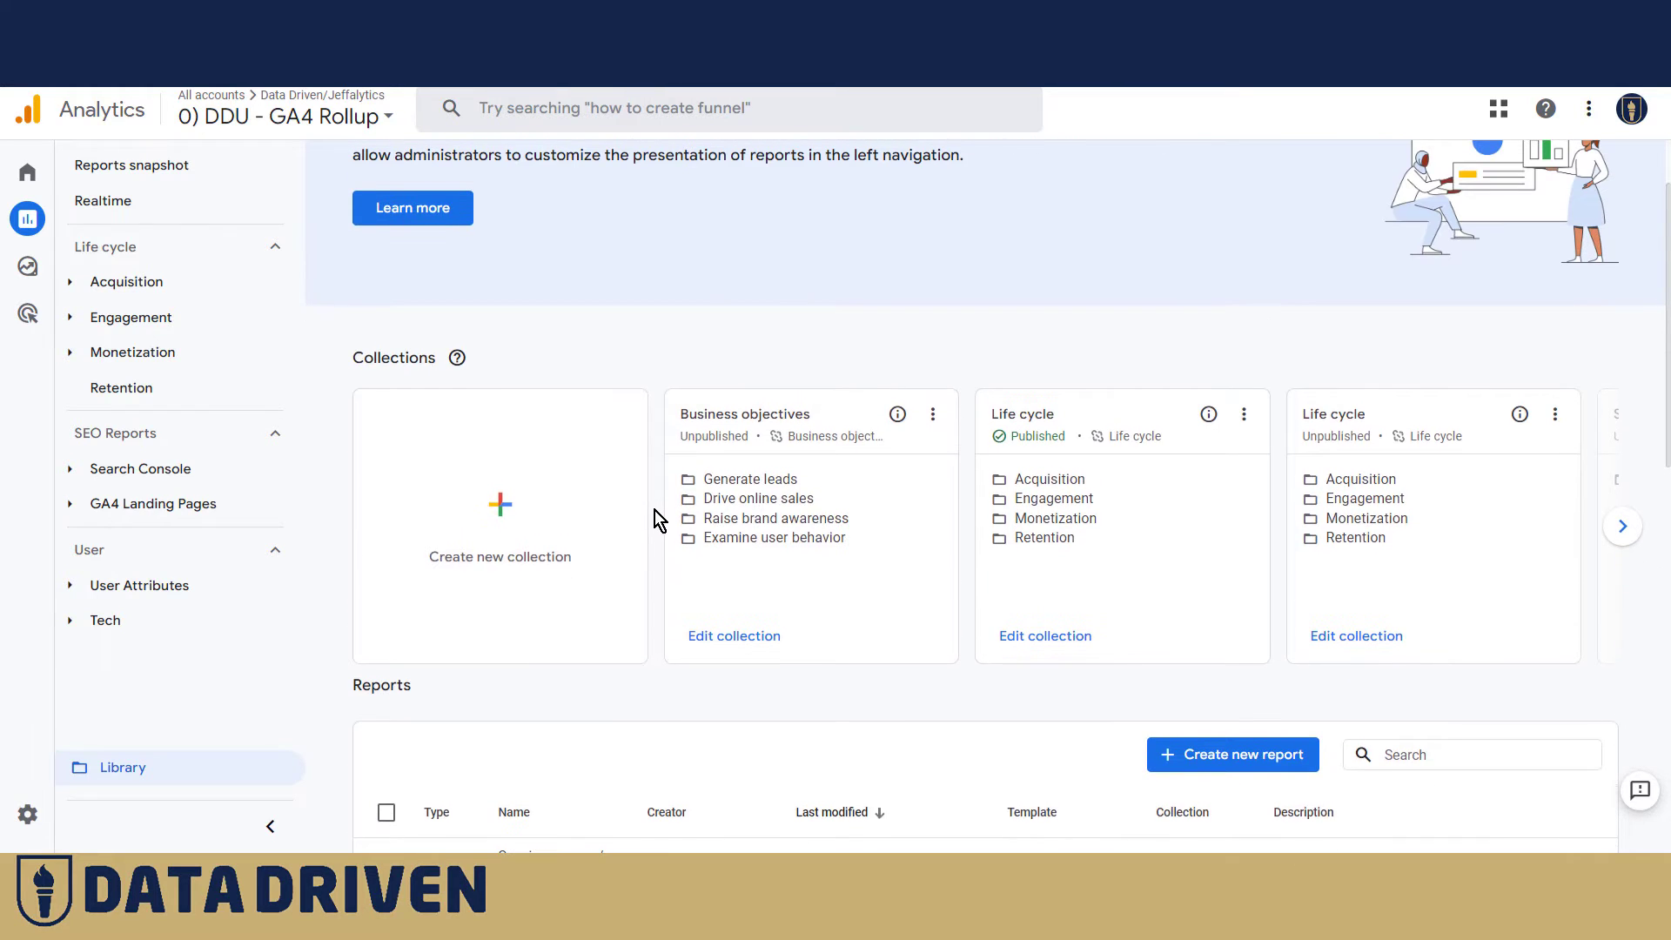
pyautogui.scroll(1, 654, 521)
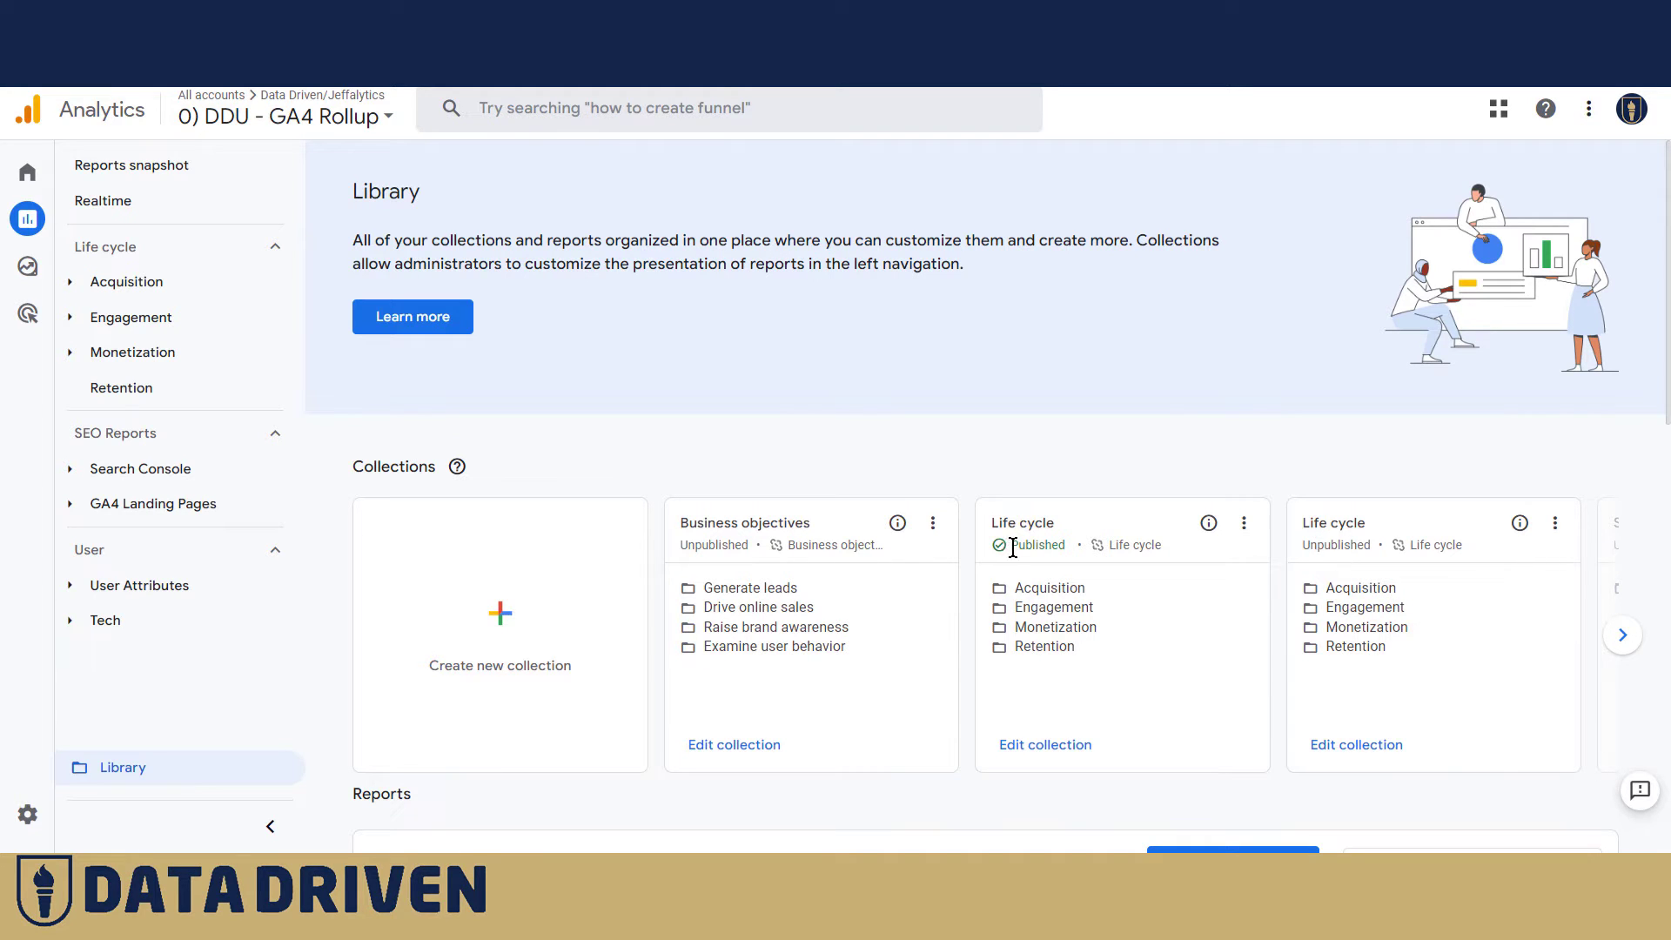
pyautogui.click(1073, 754)
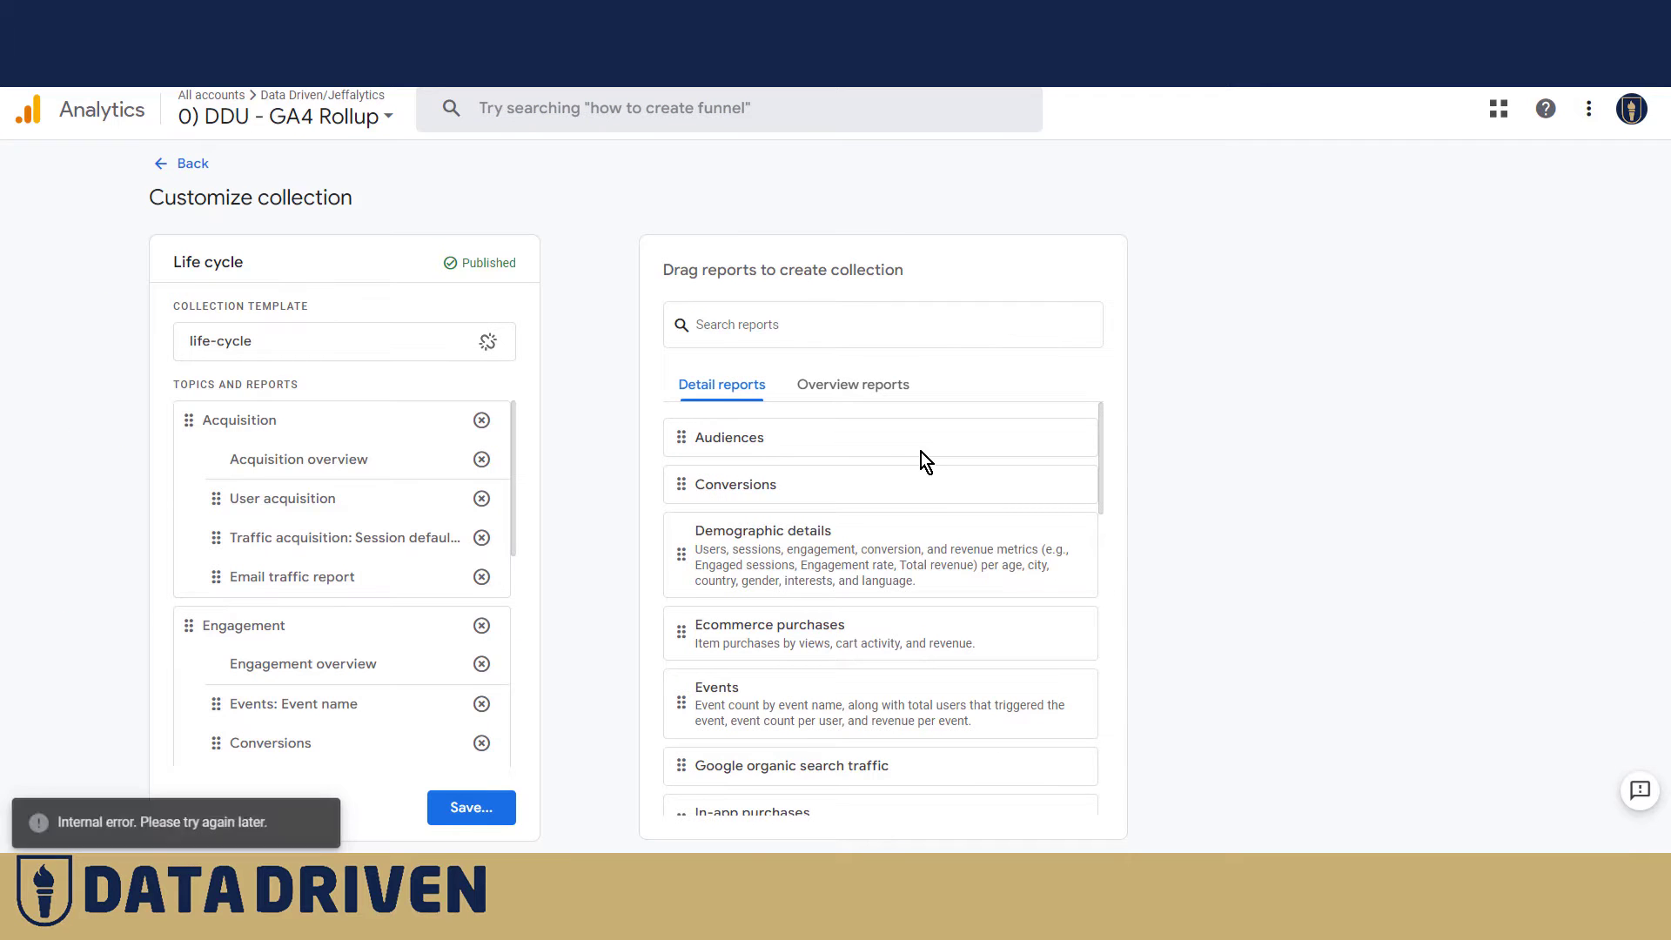
# Find the Session source / medium report with "sess", add it to the Acquisition topic above Email traffic report, and save the current collection.
pyautogui.click(765, 325)
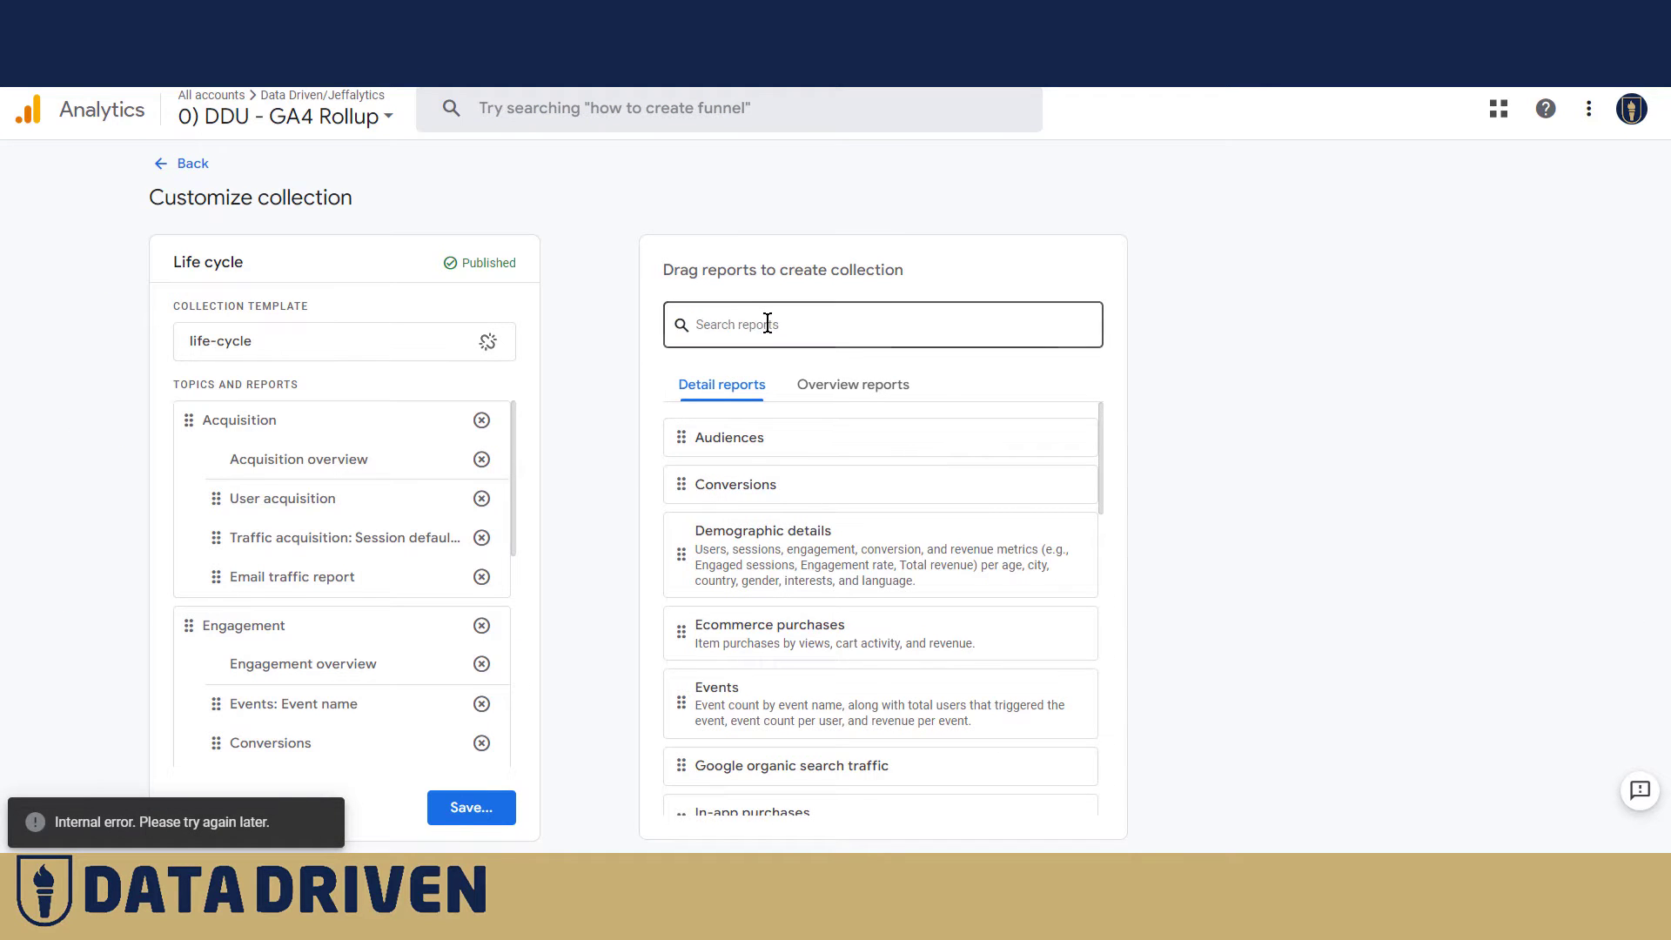
pyautogui.write('s')
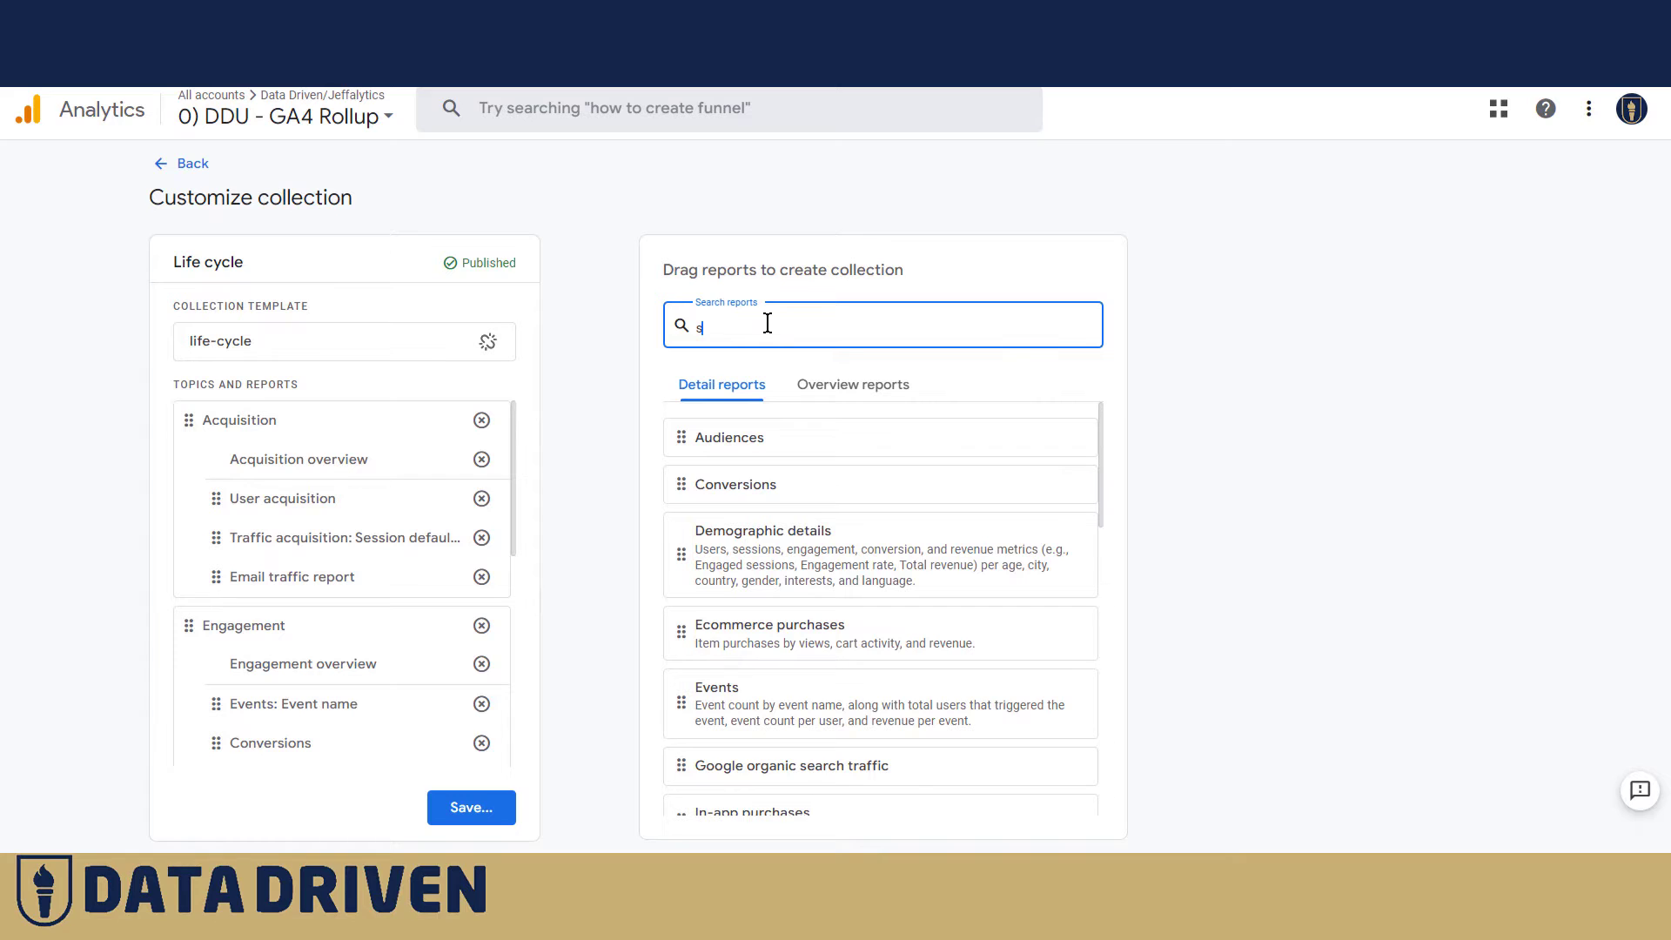
pyautogui.write('ess')
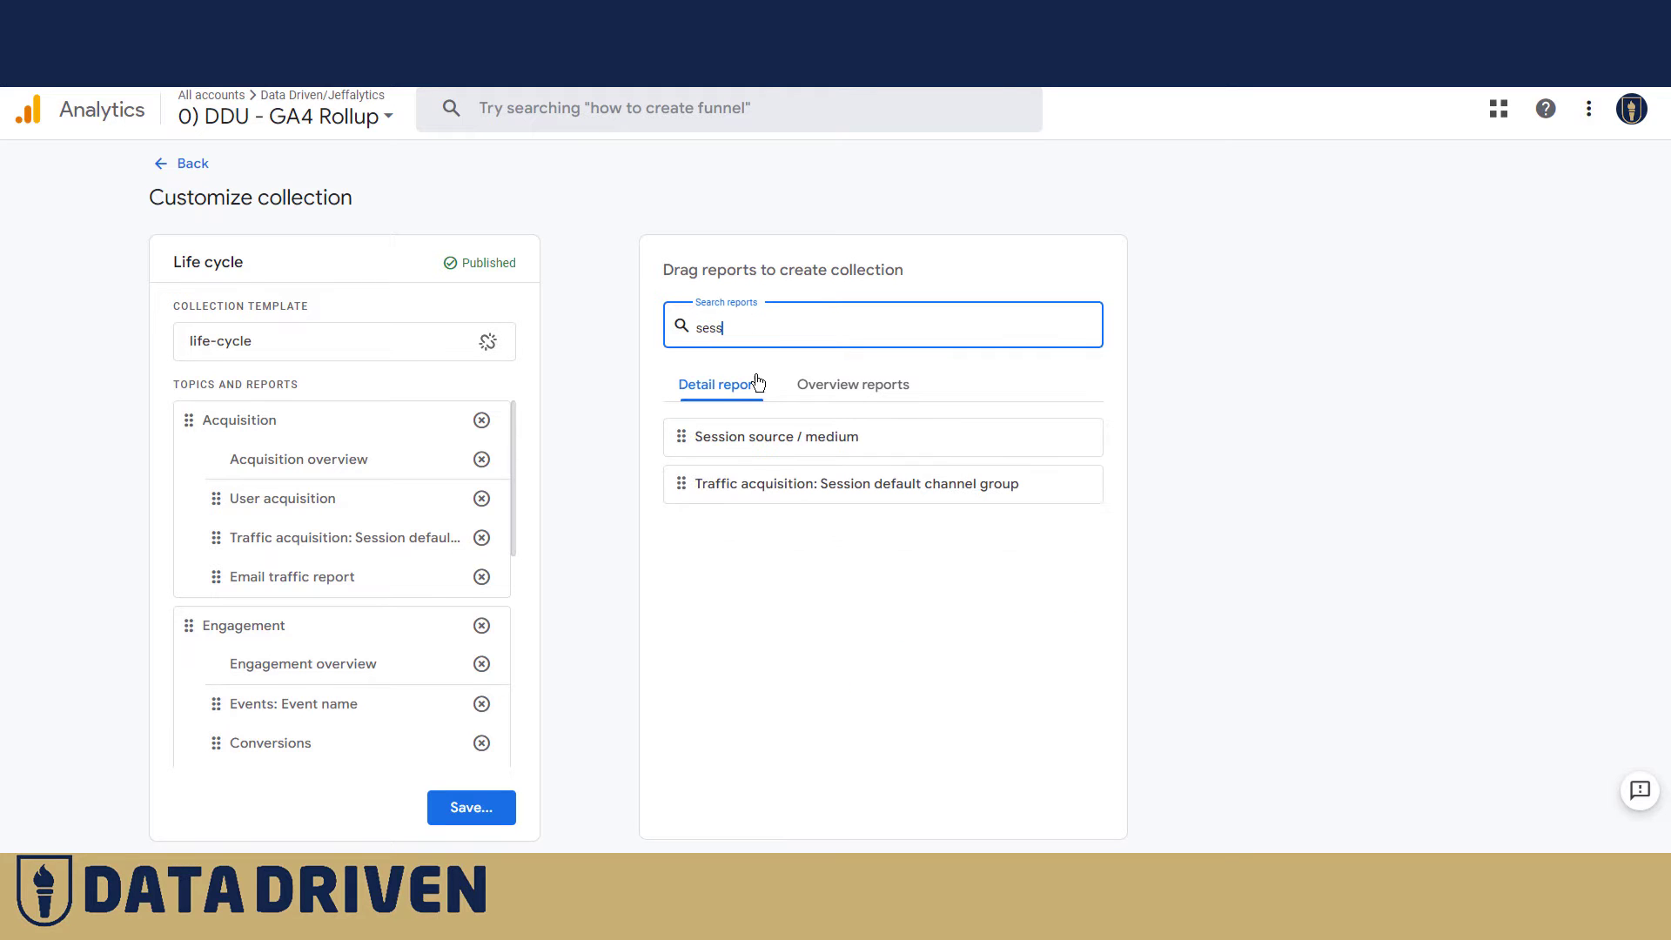
pyautogui.moveTo(683, 437); pyautogui.dragTo(217, 603)
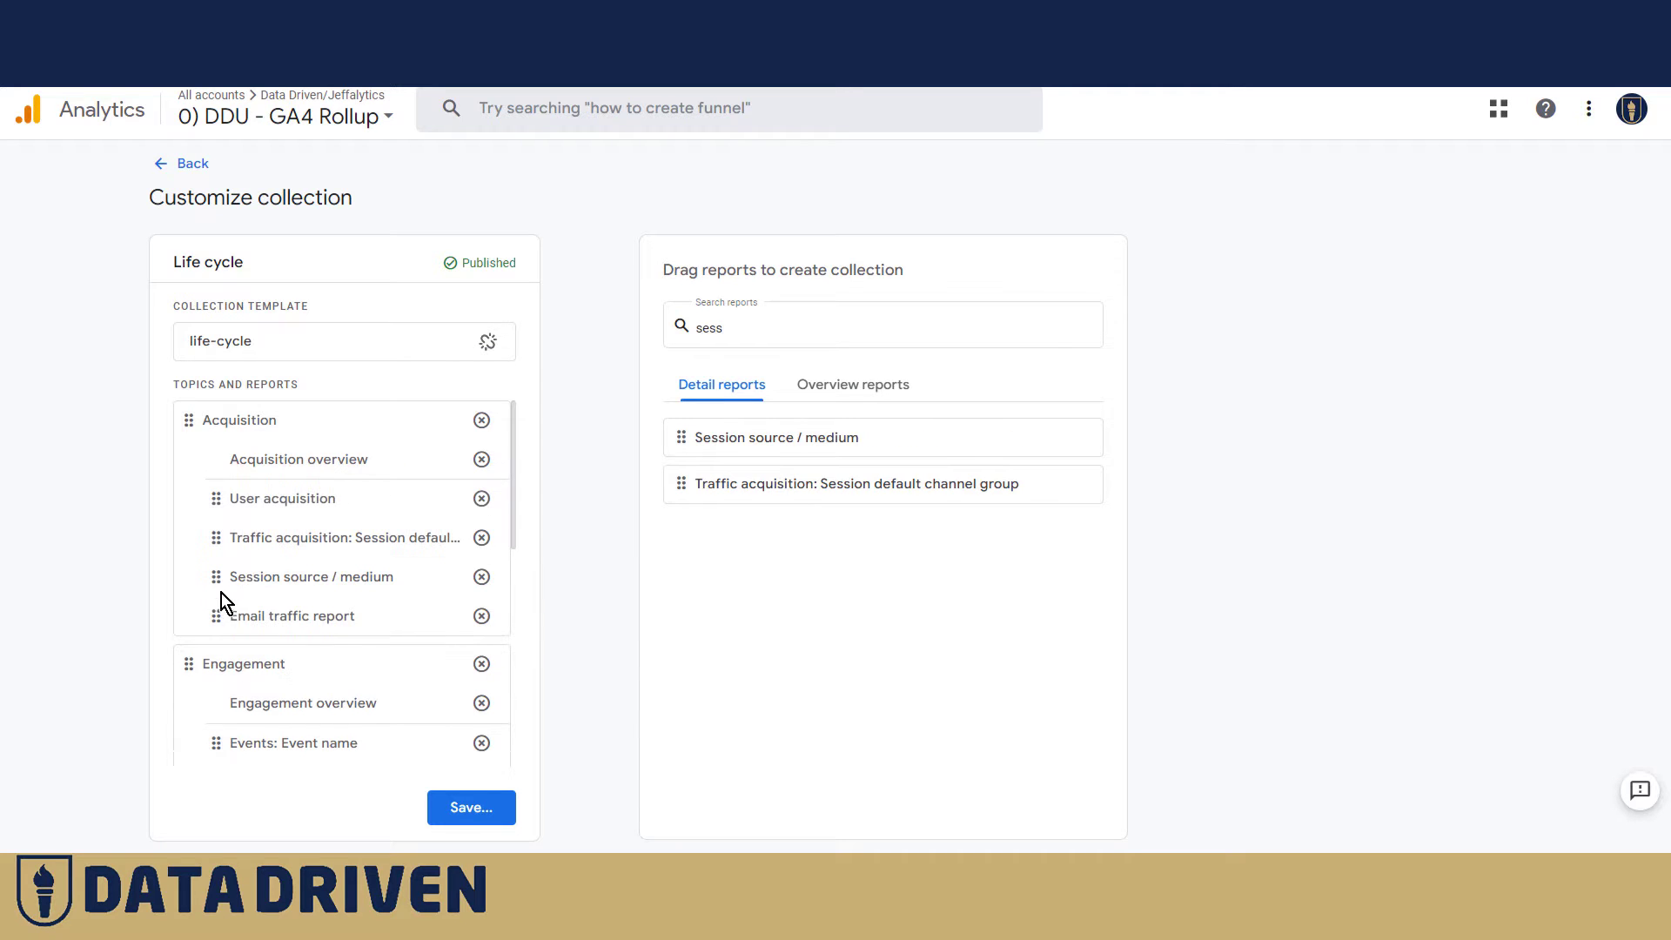
pyautogui.click(463, 805)
pyautogui.click(483, 719)
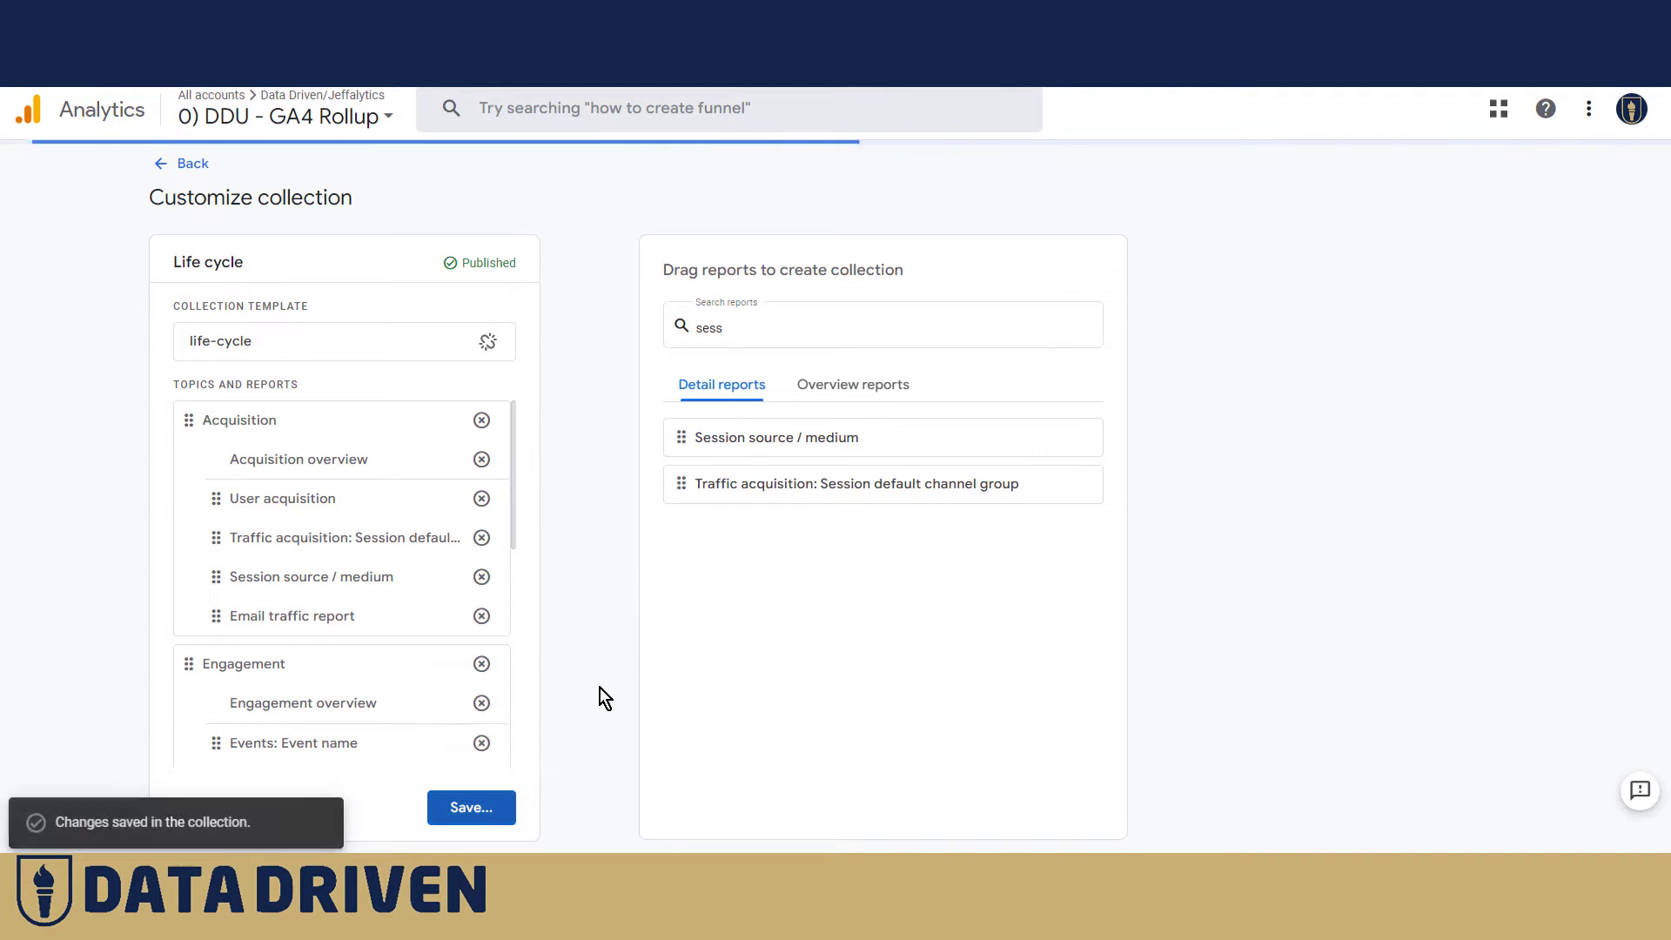
# Leave the collection editor and open the Session source / medium report under Acquisition.
pyautogui.click(165, 165)
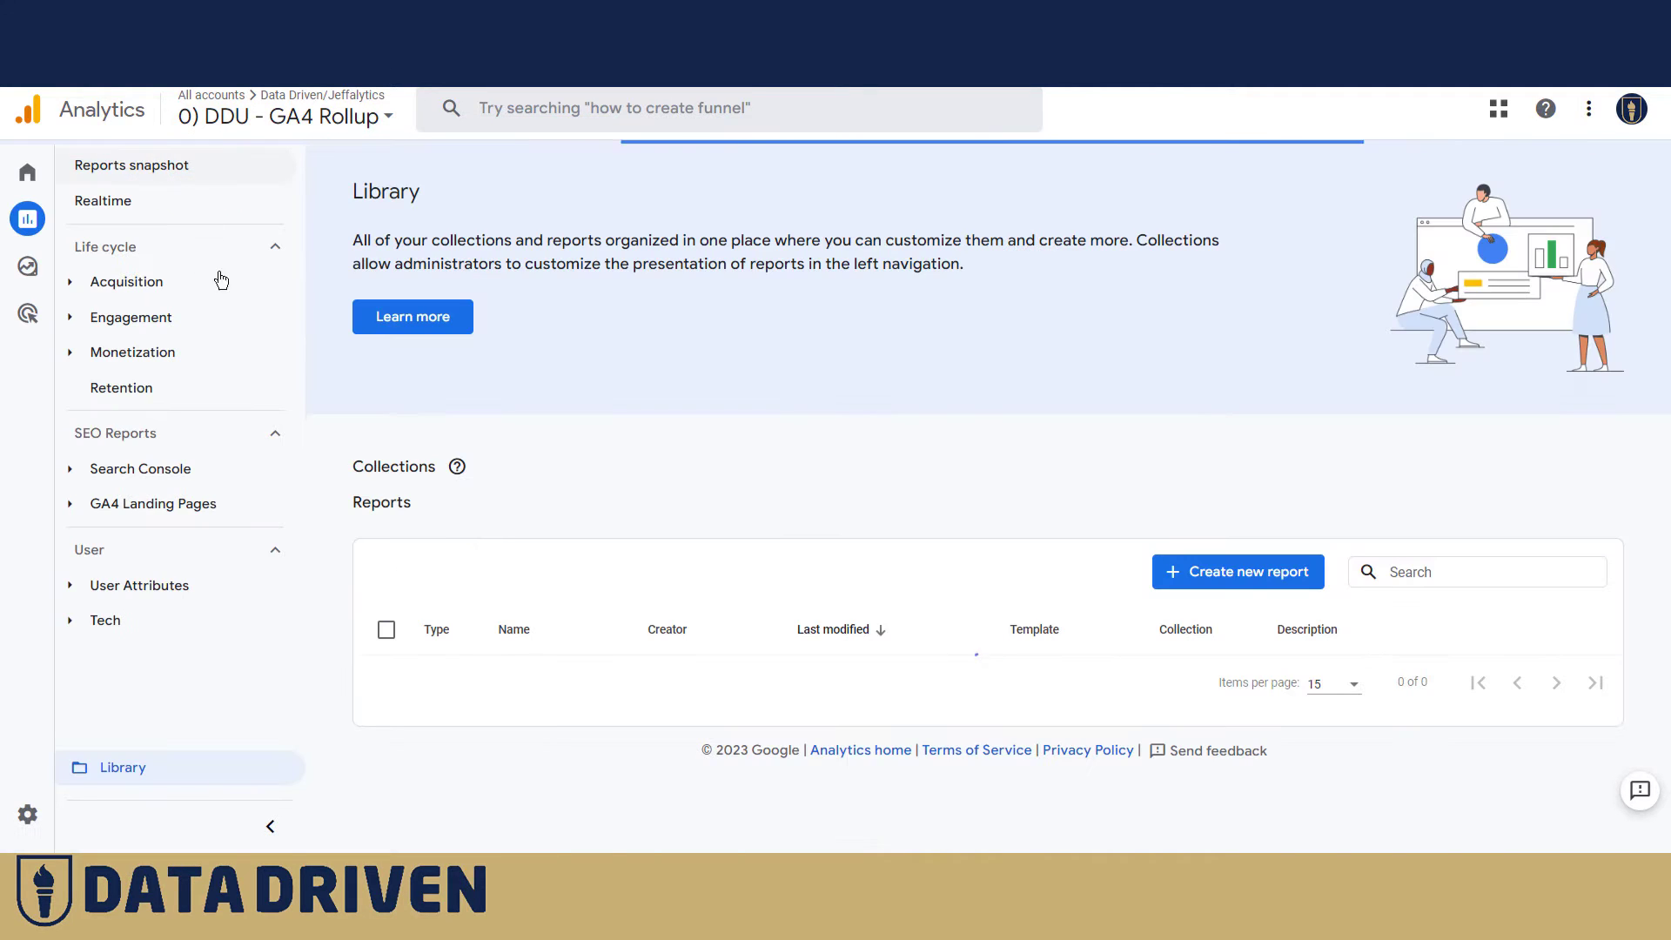
pyautogui.click(70, 282)
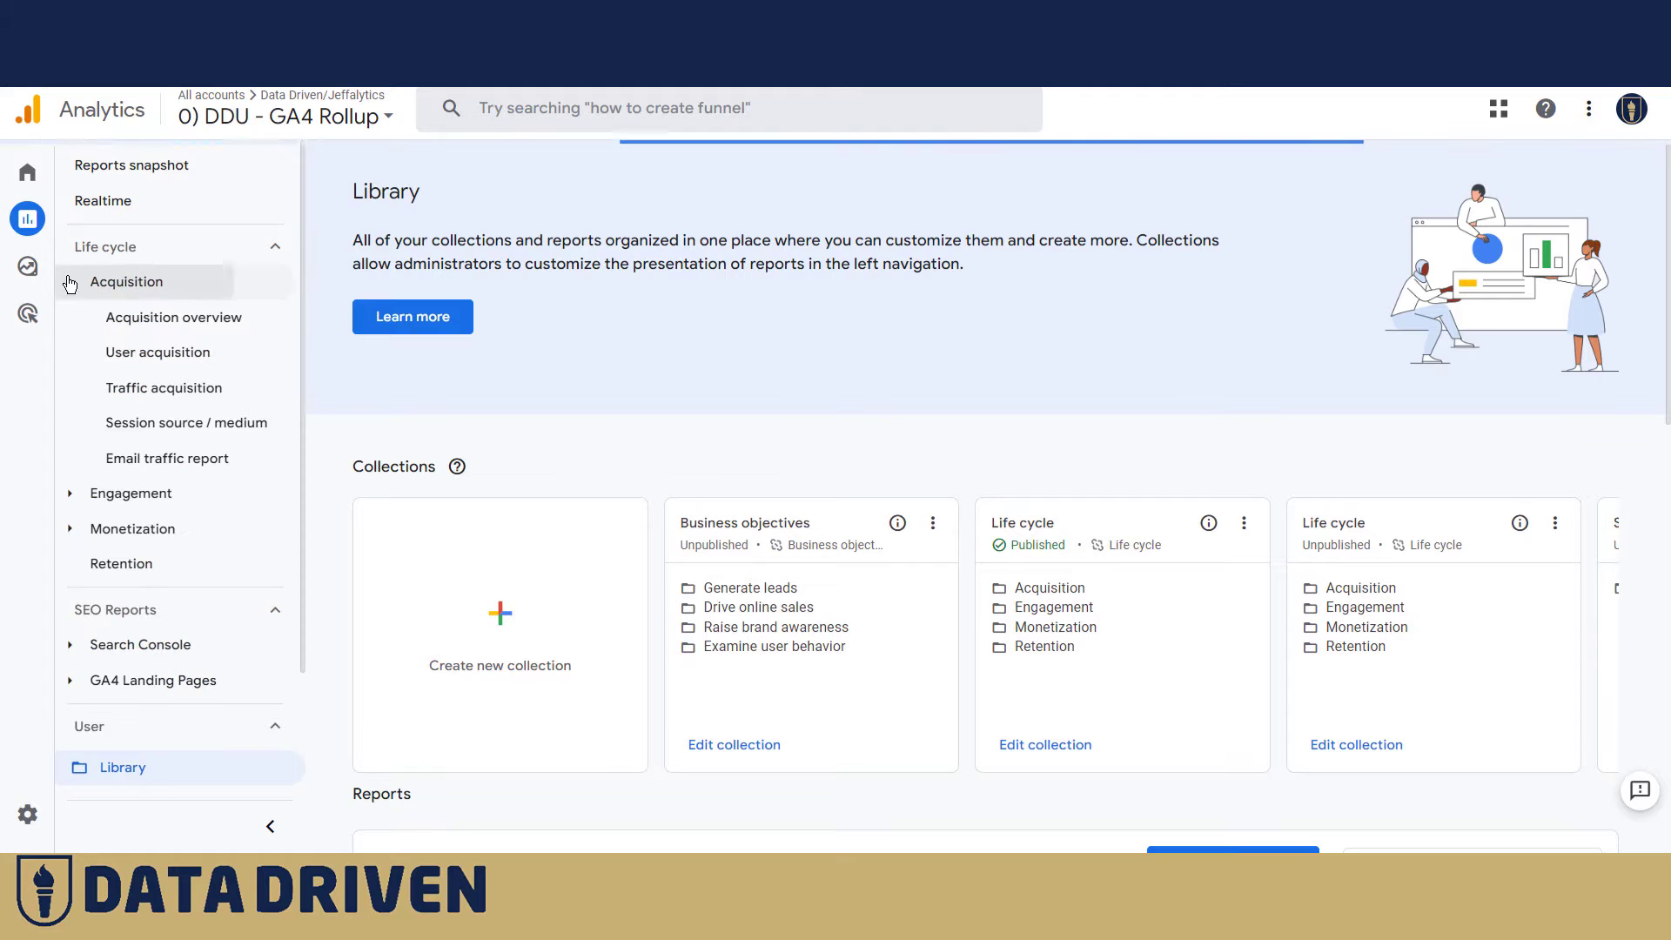
pyautogui.click(177, 428)
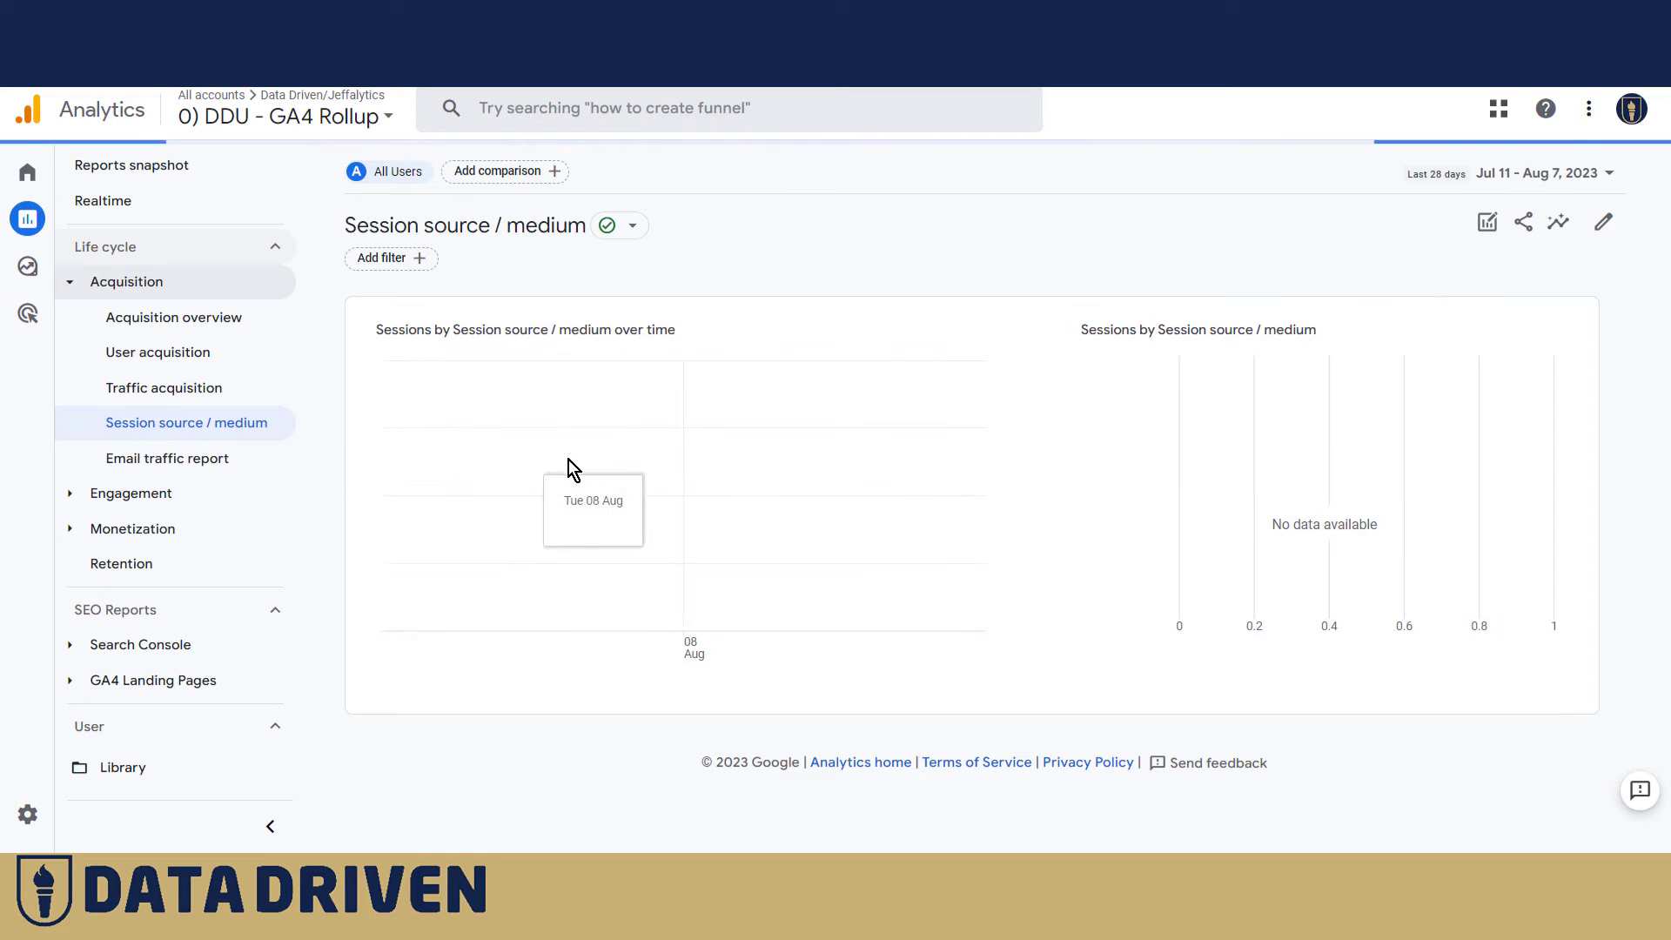
# Open the Session source / medium report for customization and remove the Average engagement time per session and Events per session metrics.
pyautogui.scroll(-5, 522, 696)
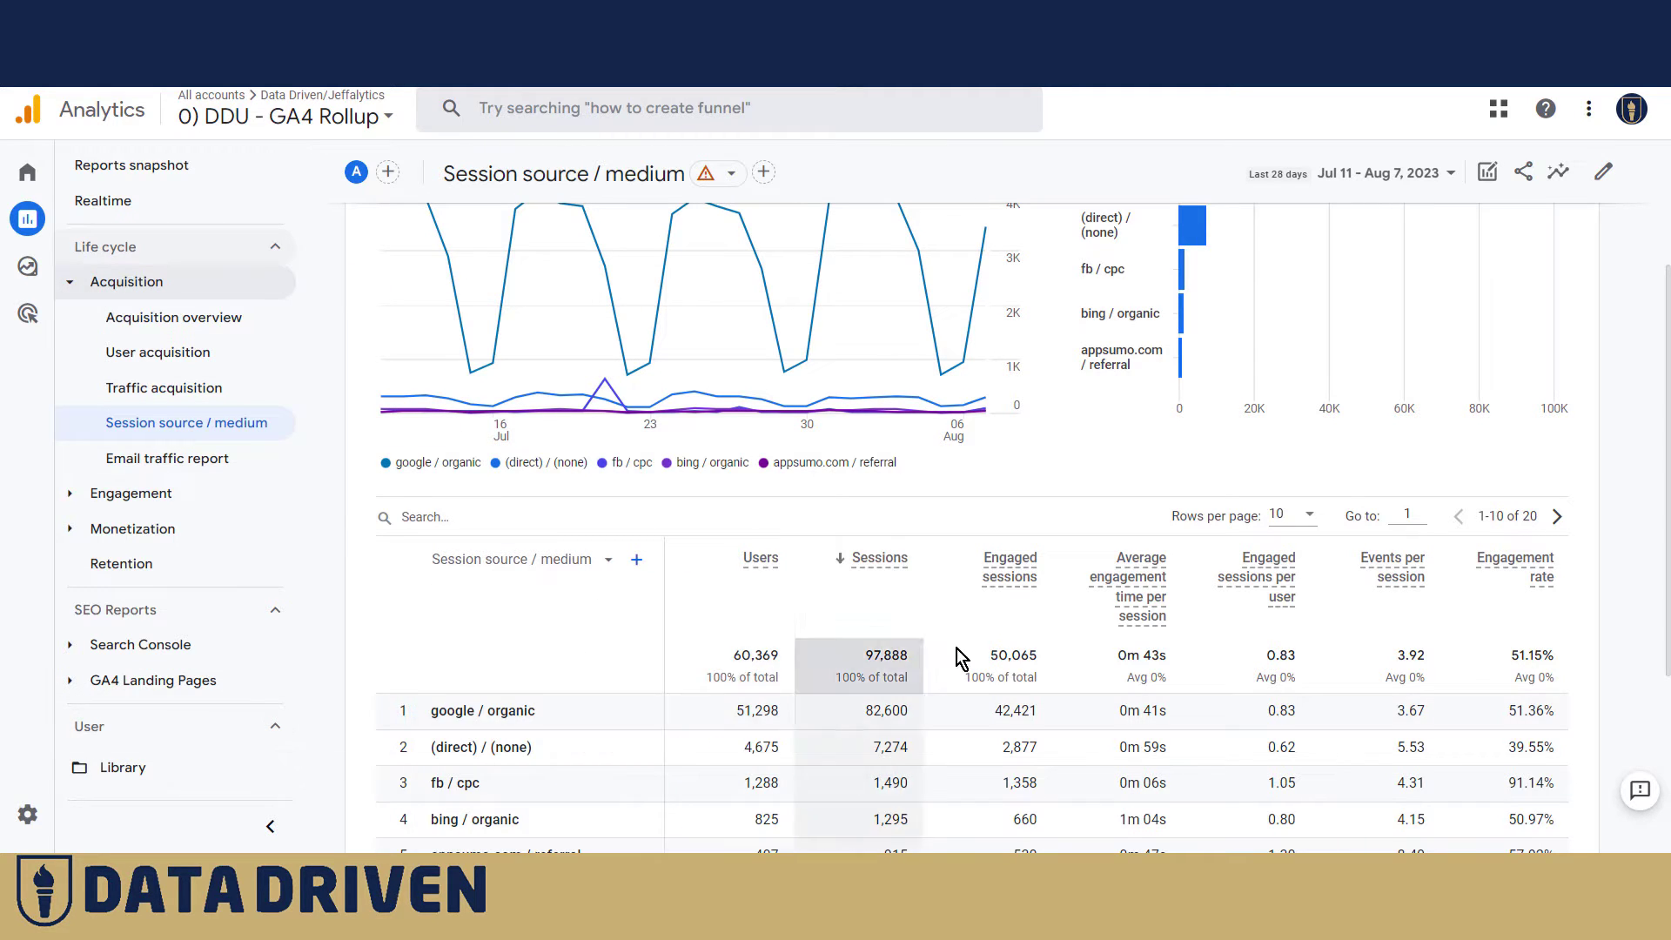
pyautogui.scroll(3, 1132, 582)
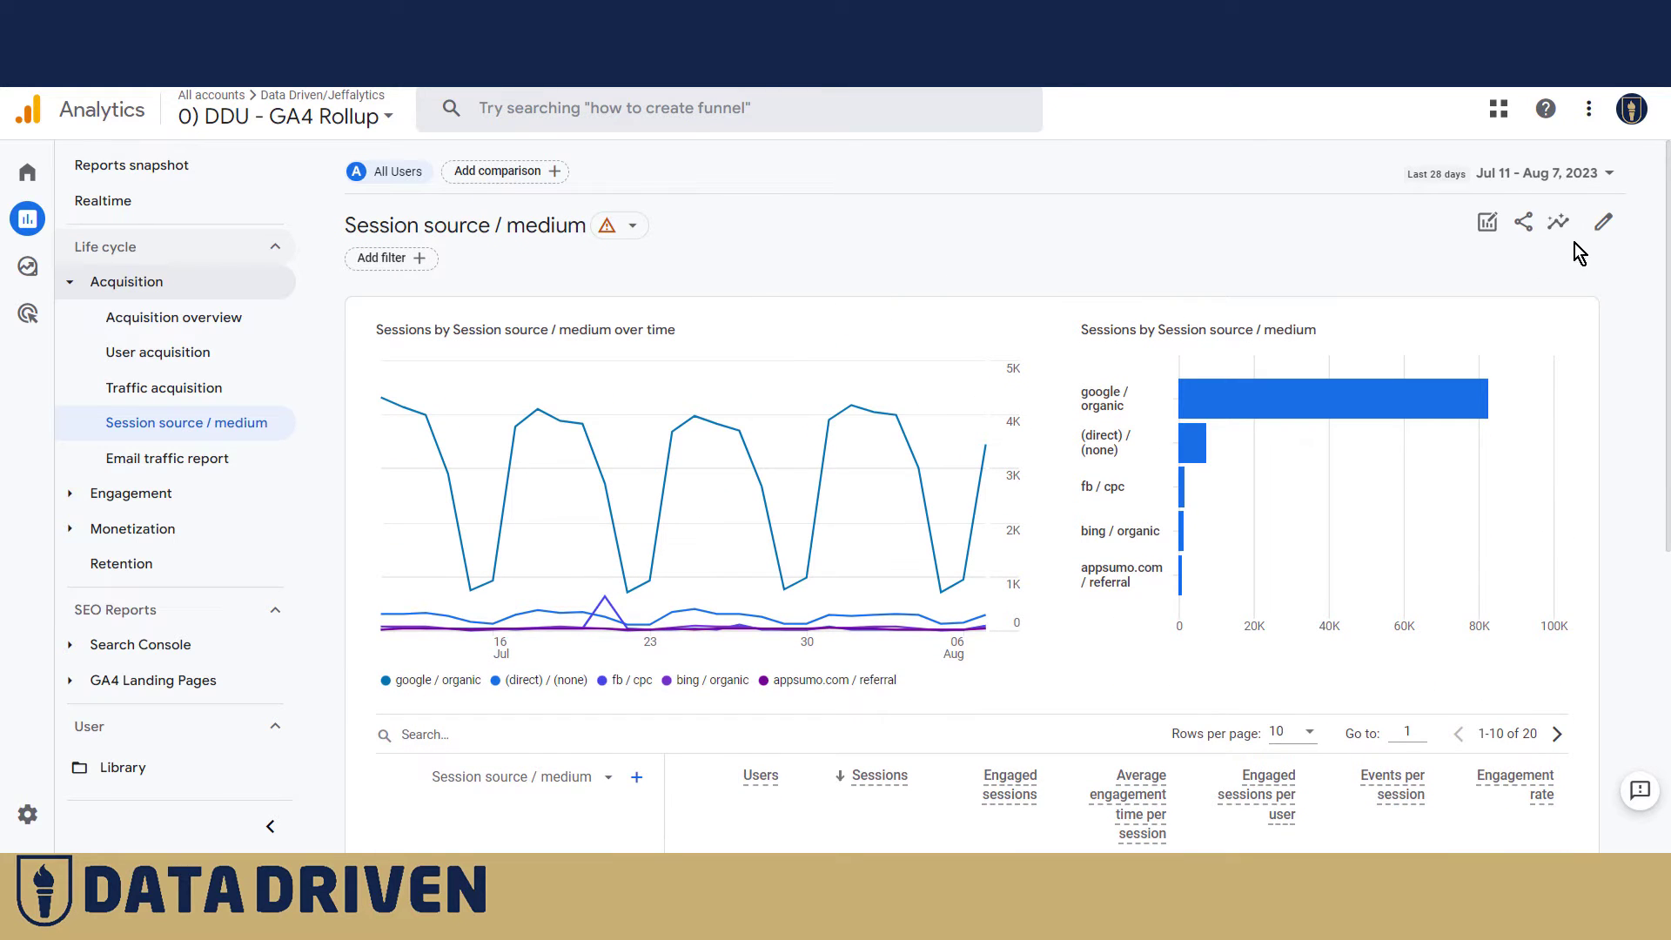
pyautogui.click(1603, 221)
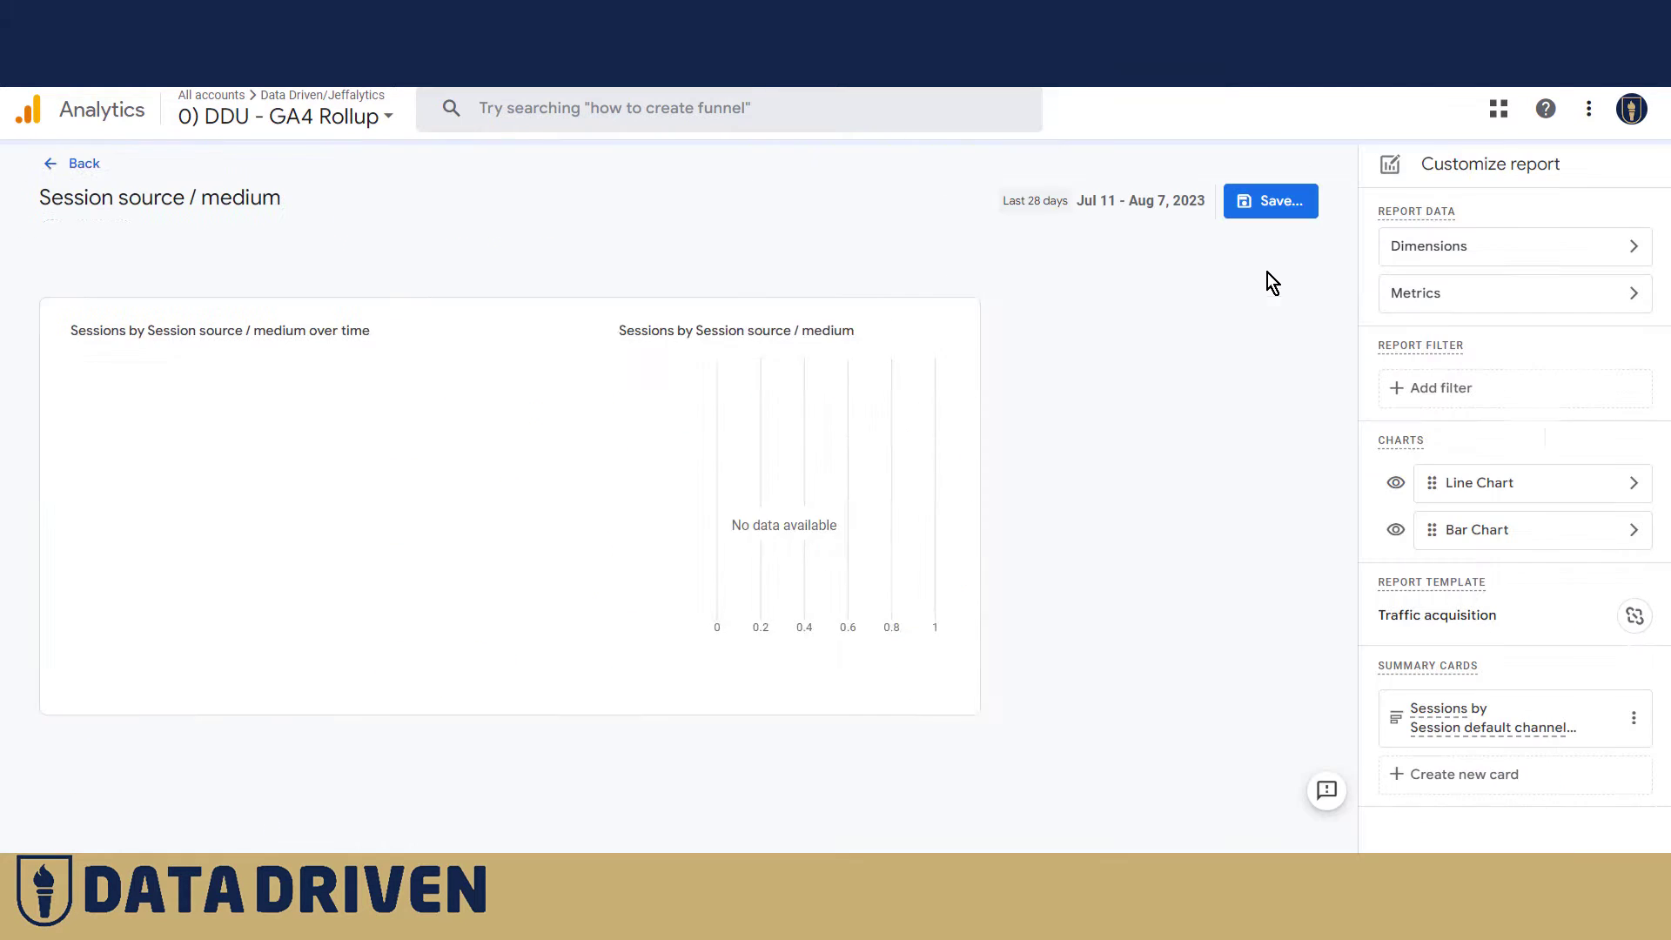
pyautogui.click(1580, 298)
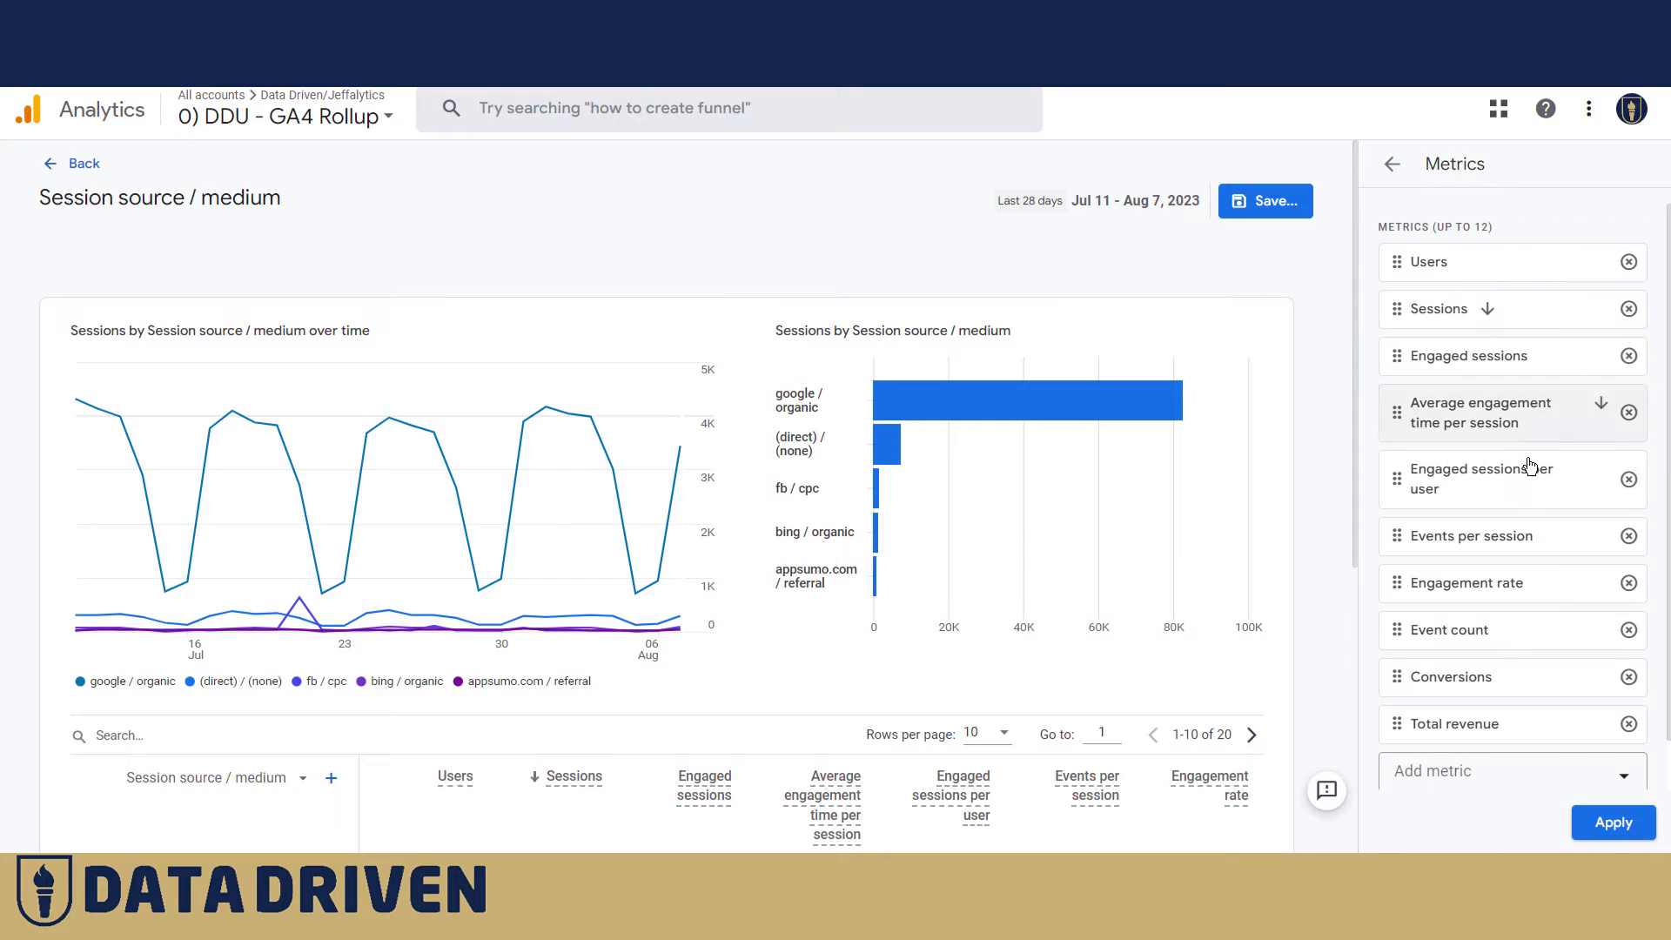
pyautogui.click(1629, 413)
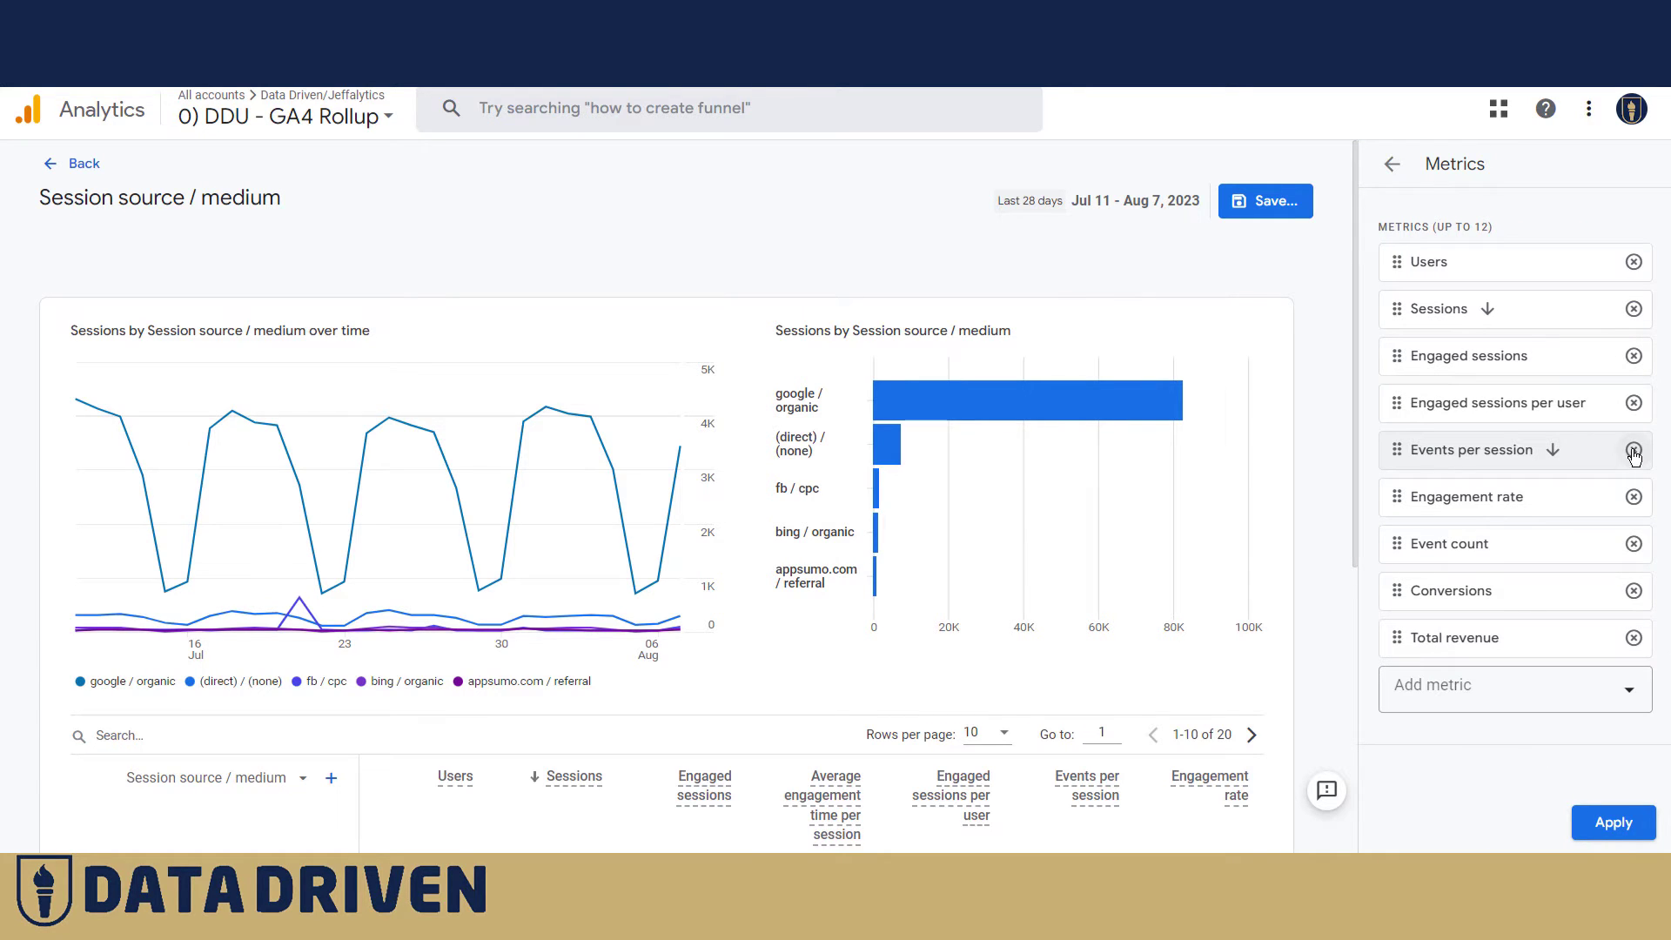
pyautogui.click(1633, 451)
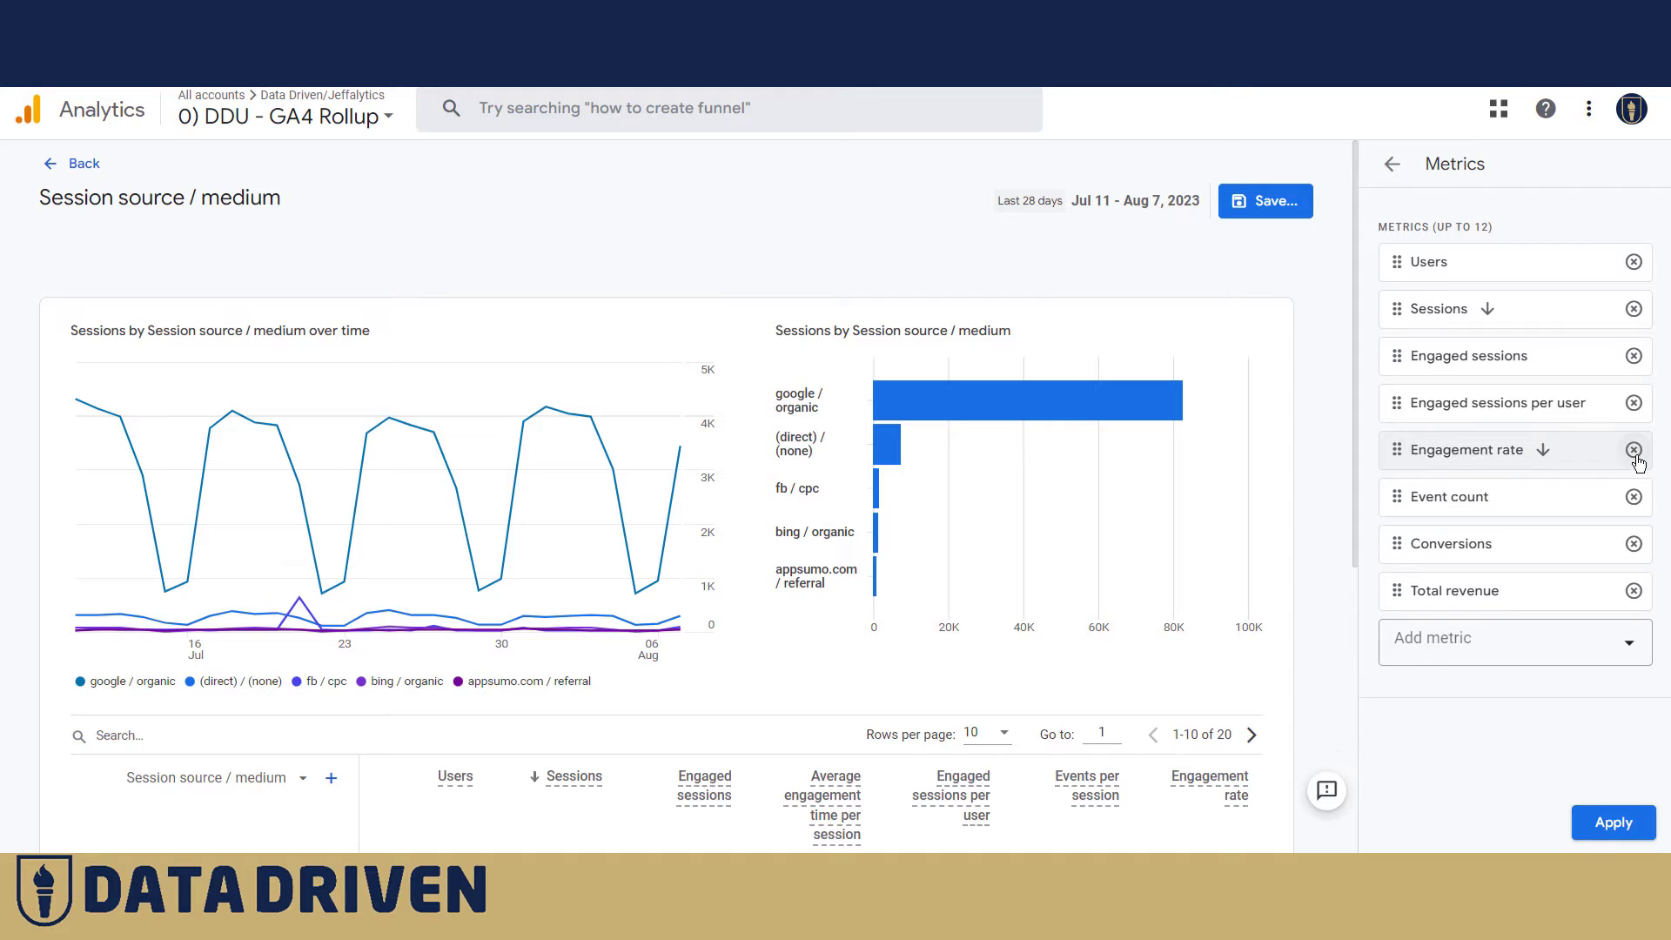
# Remove the Engaged sessions per user, Engaged sessions and Total revenue metrics from the report and apply the metric changes.
pyautogui.scroll(-5, 1027, 479)
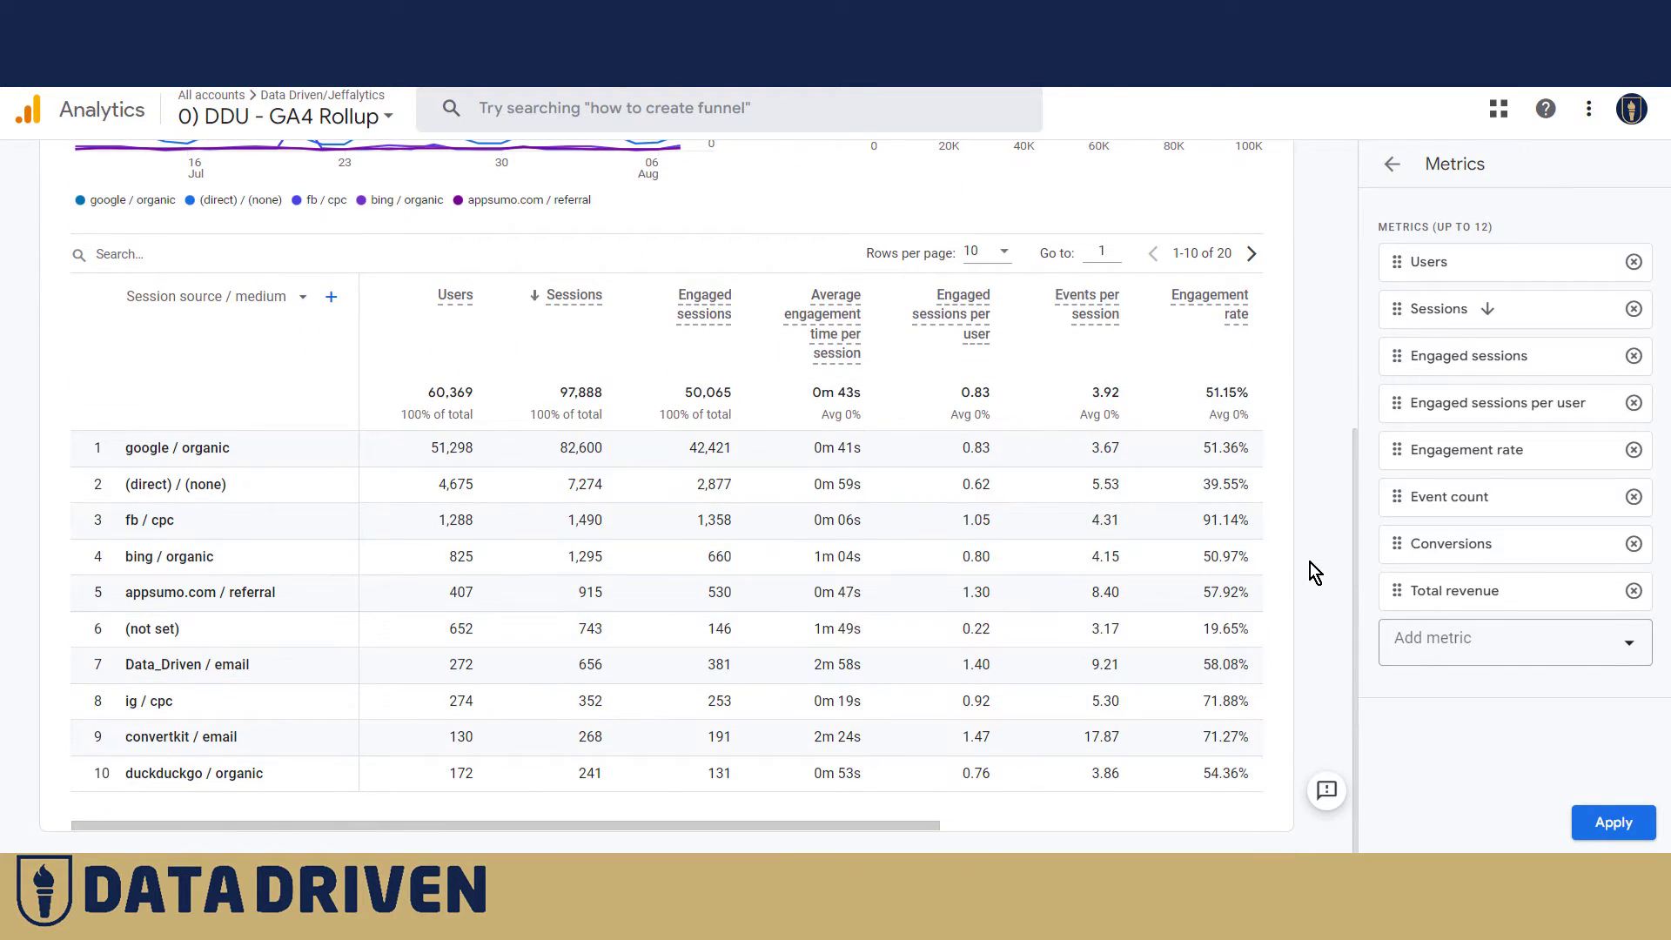
pyautogui.scroll(1, 1307, 562)
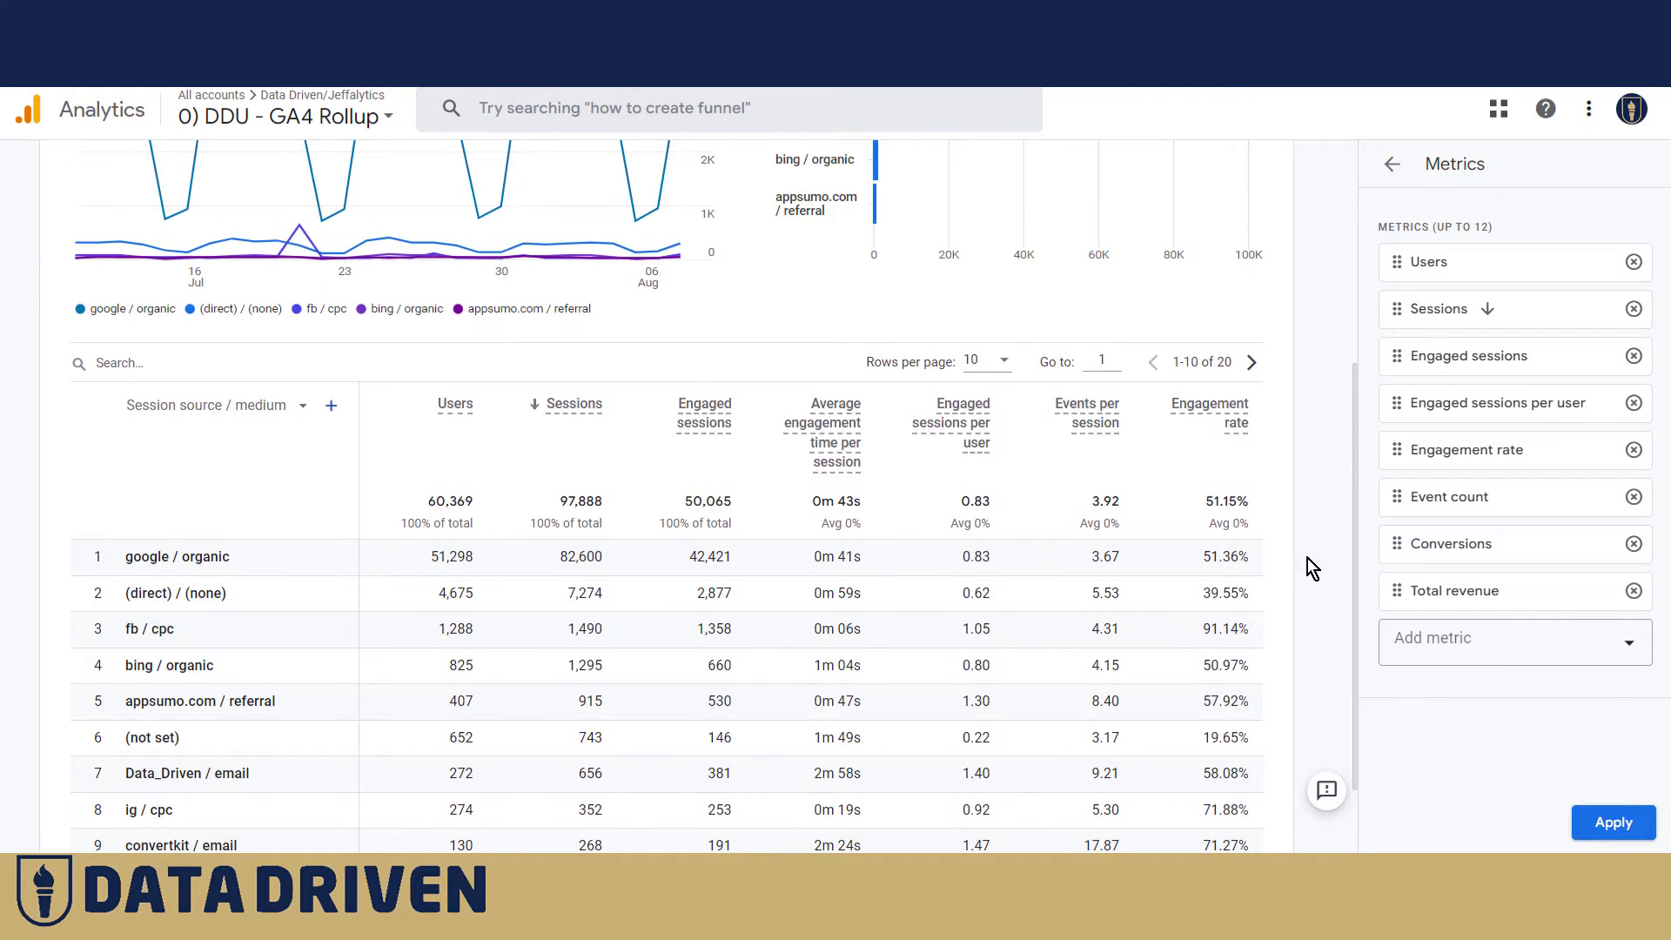
pyautogui.scroll(-1, 1279, 556)
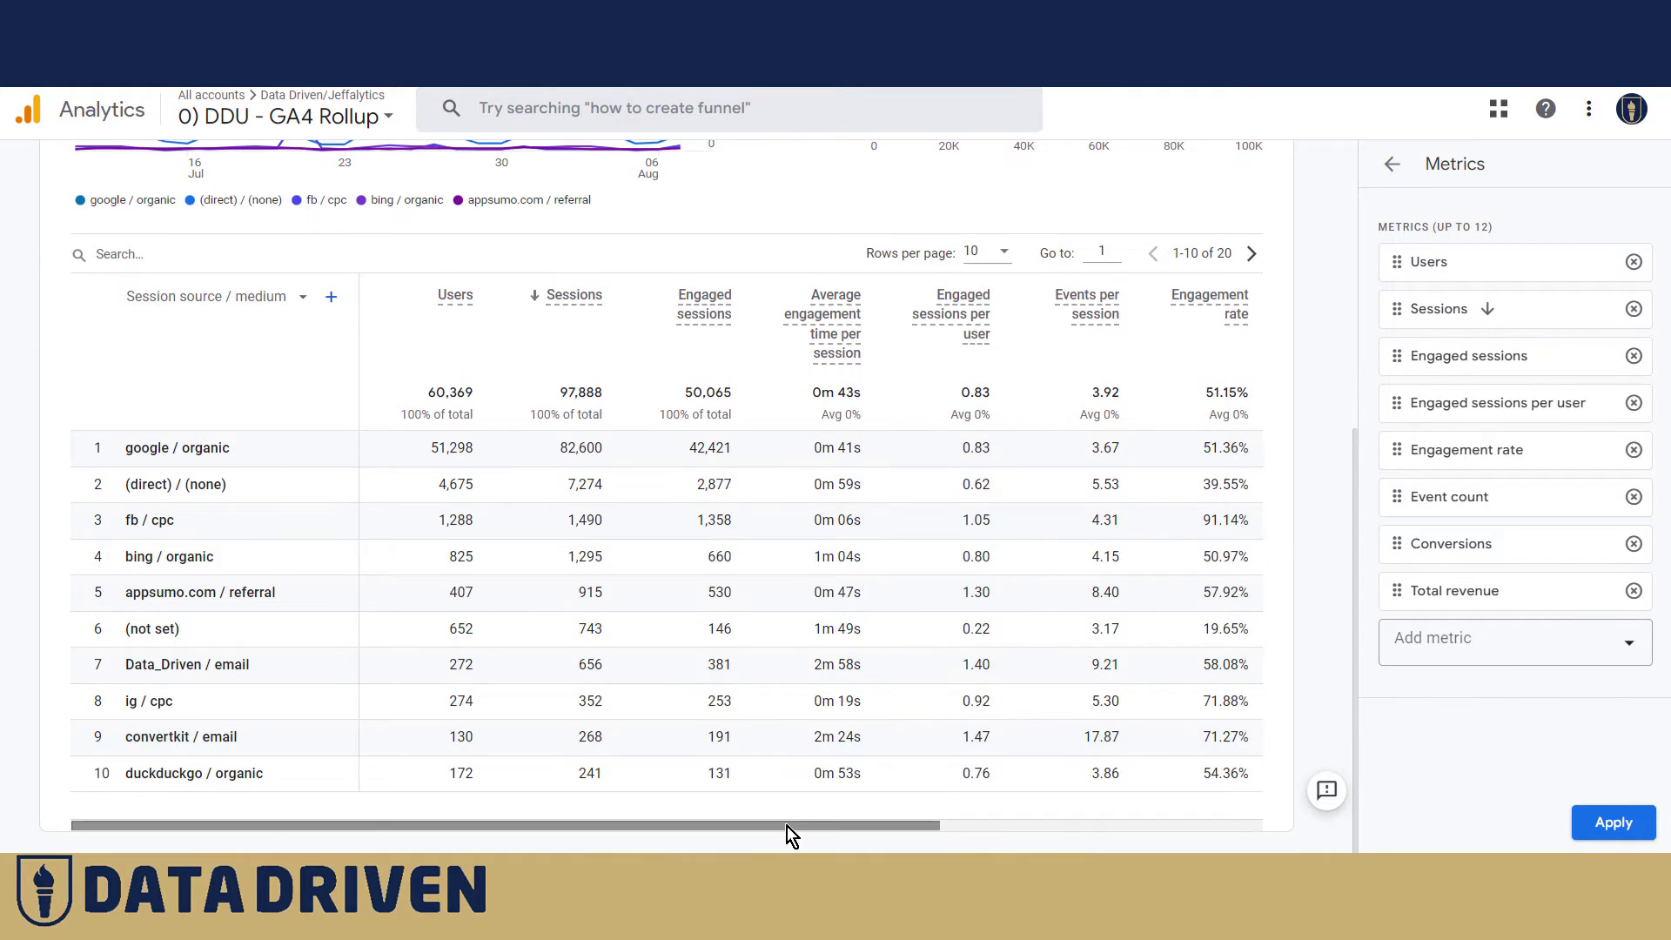
pyautogui.moveTo(787, 827); pyautogui.dragTo(963, 845)
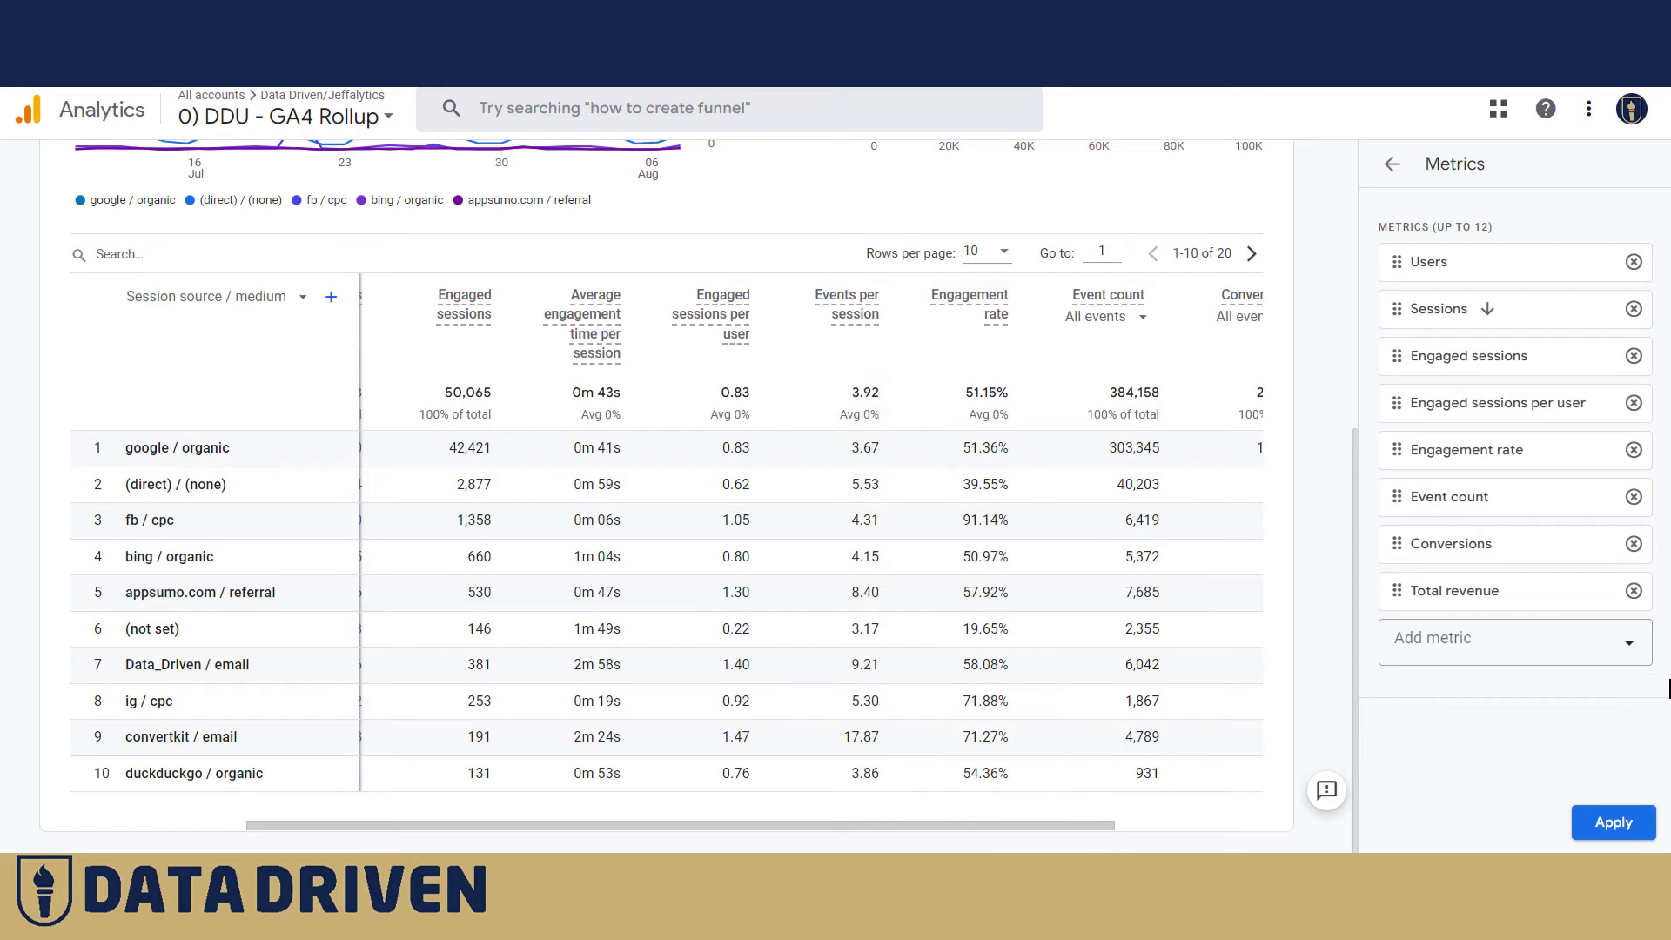
pyautogui.click(1634, 405)
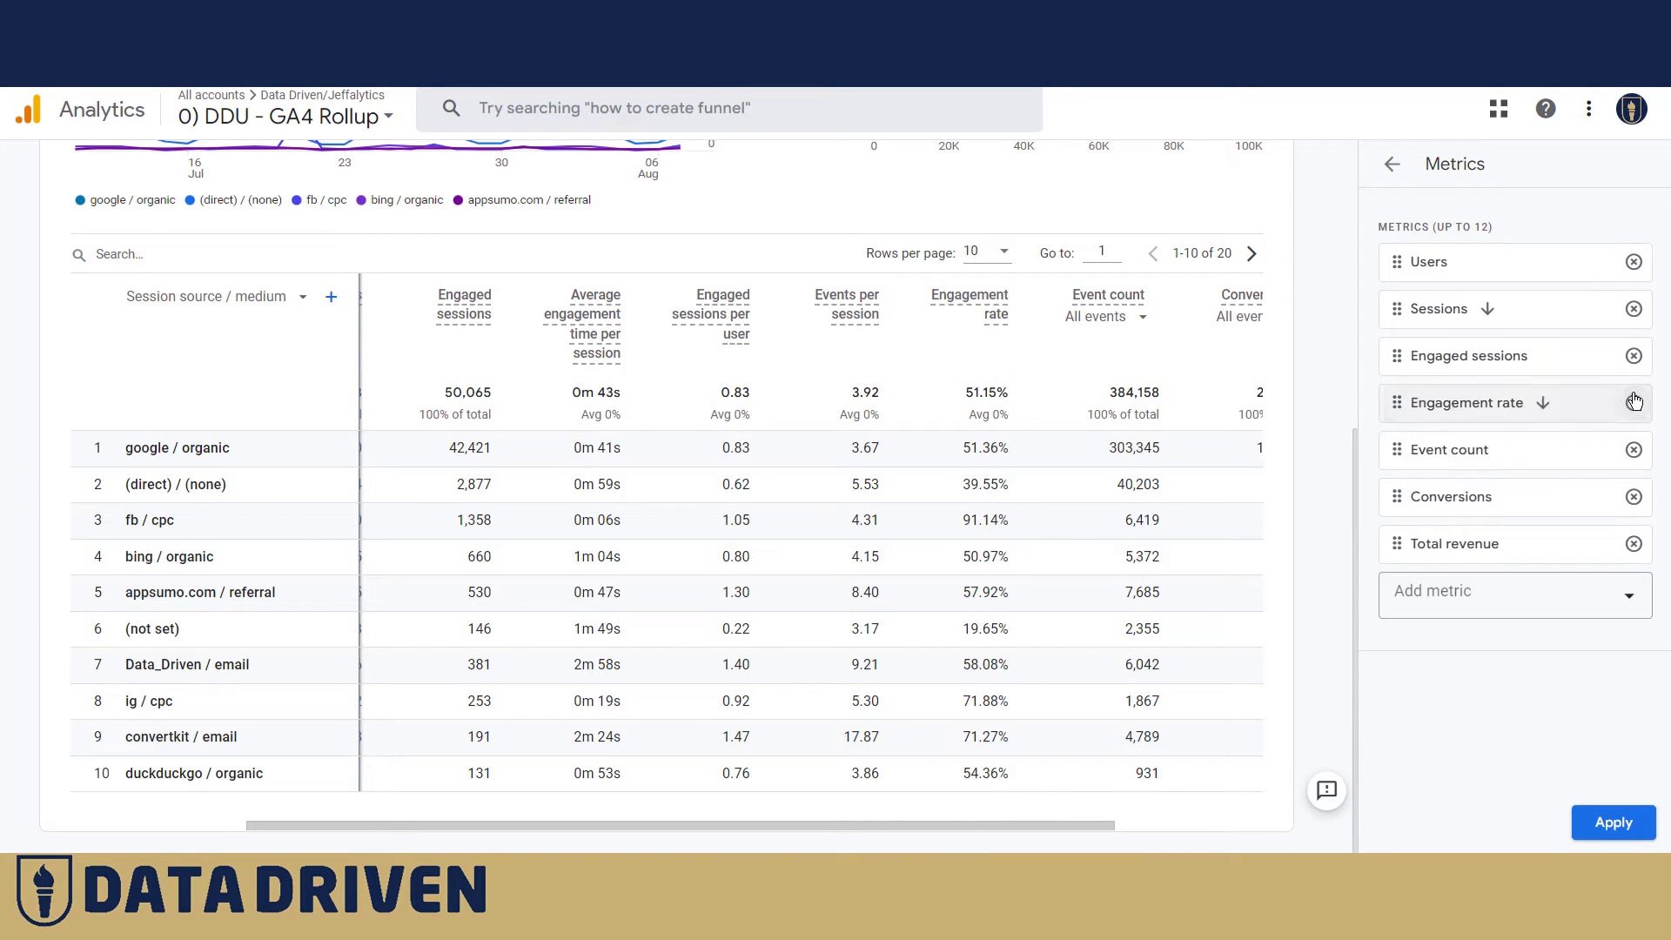
pyautogui.click(1634, 357)
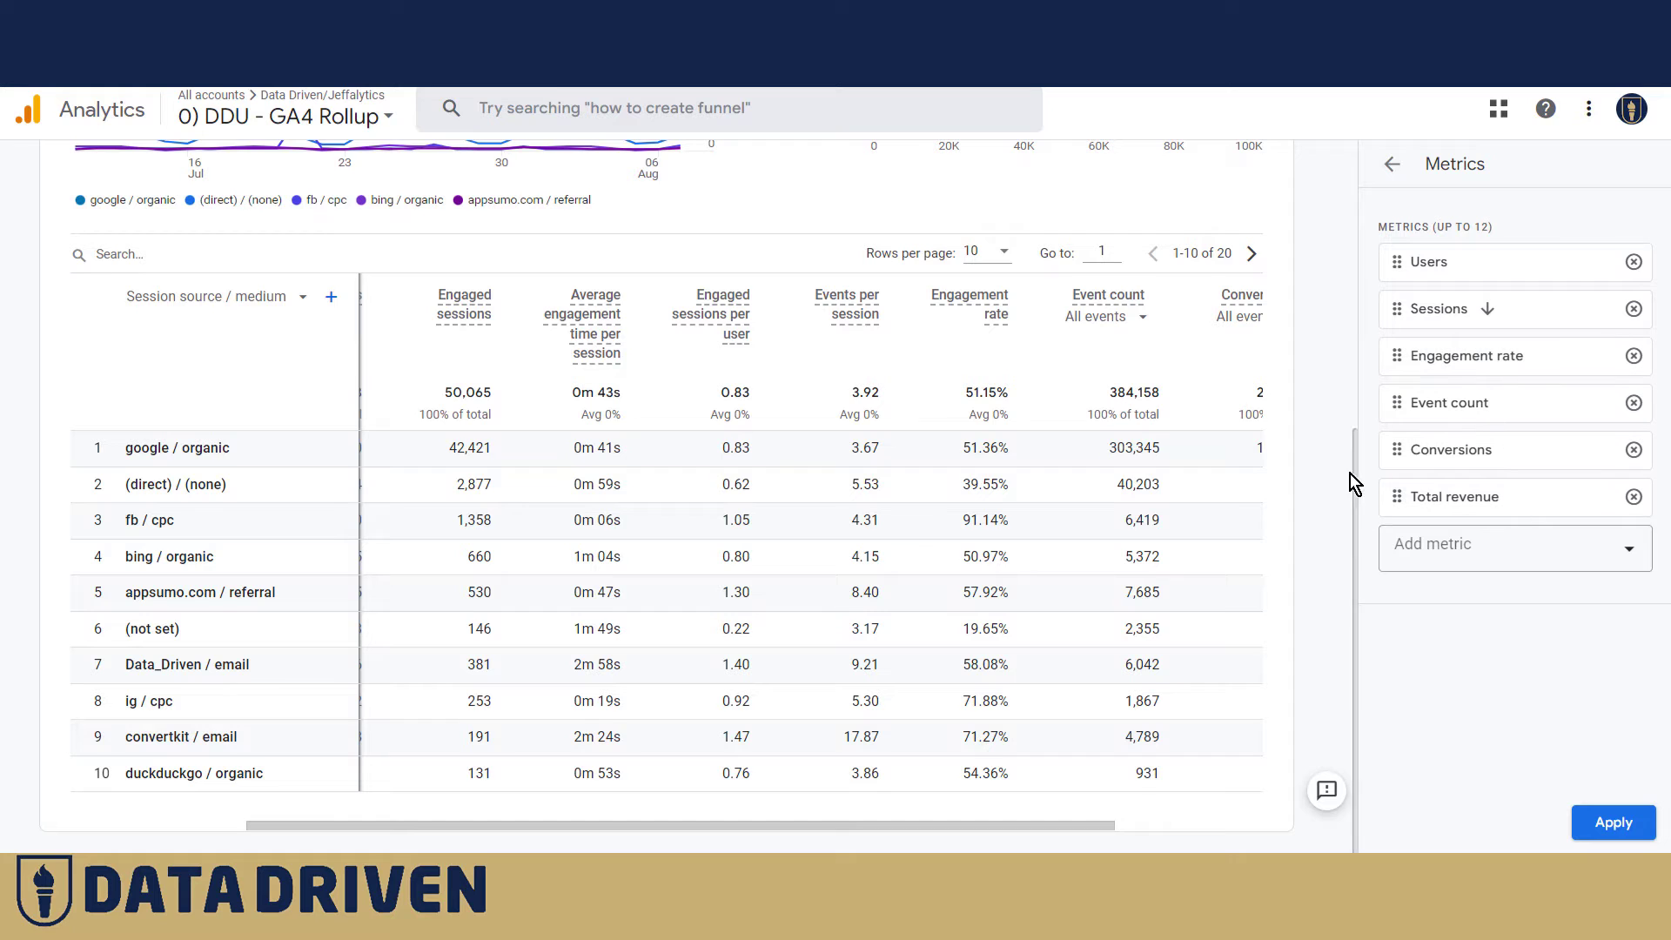
pyautogui.scroll(3, 1345, 501)
pyautogui.scroll(-3, 875, 561)
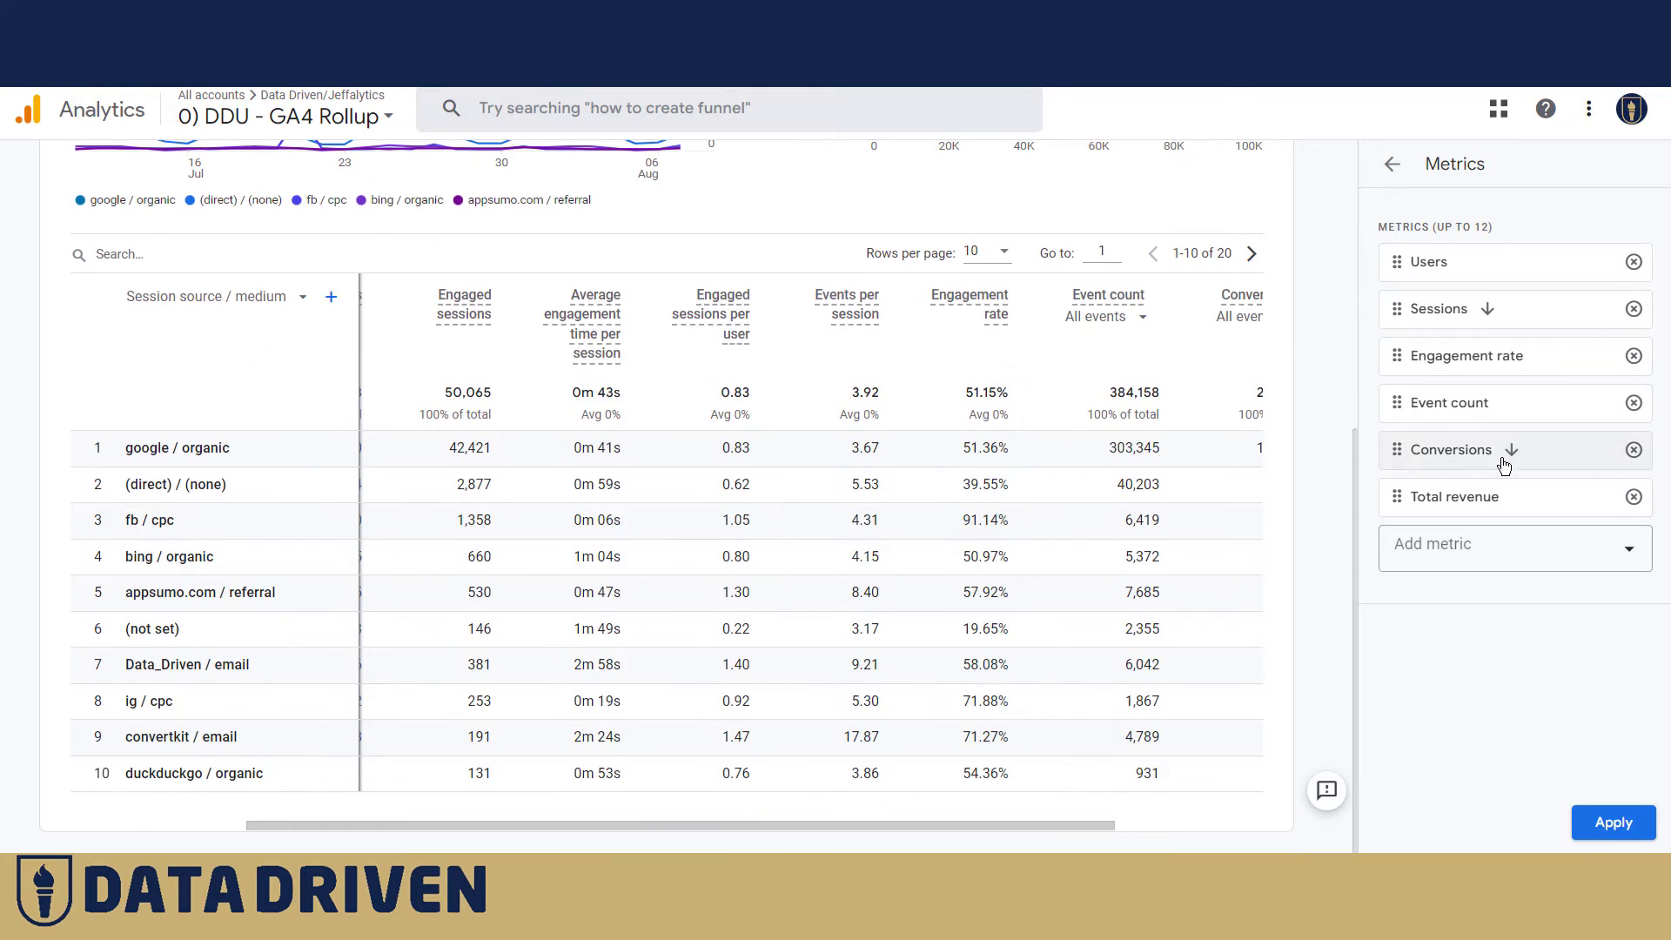
pyautogui.click(1633, 498)
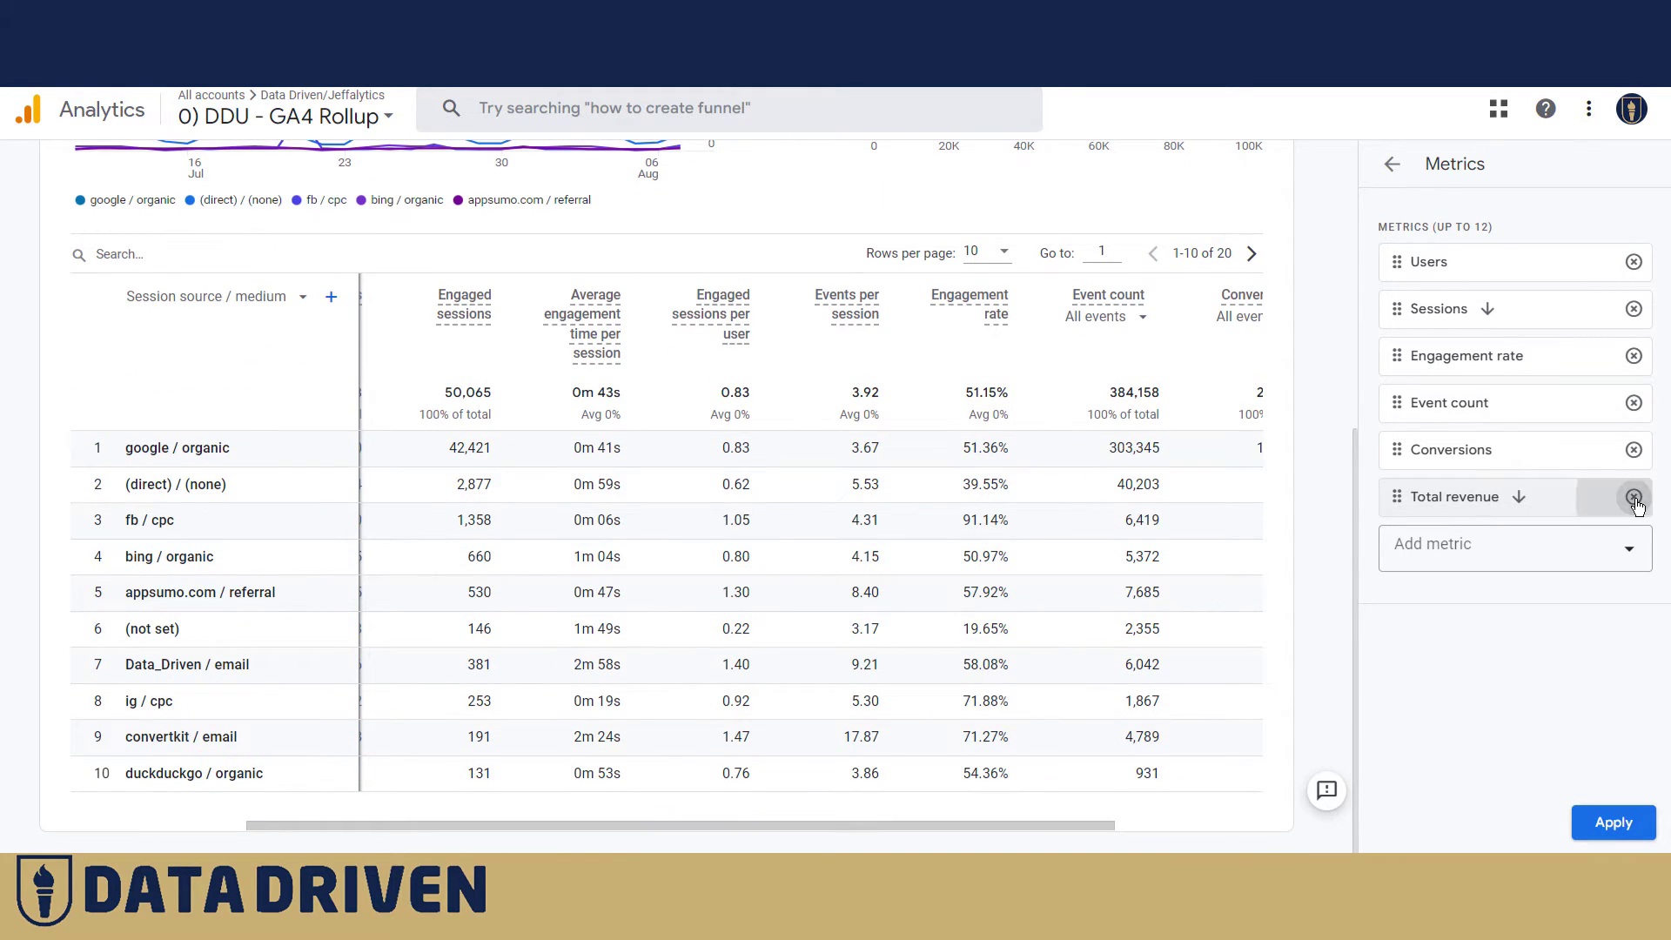
pyautogui.click(1606, 823)
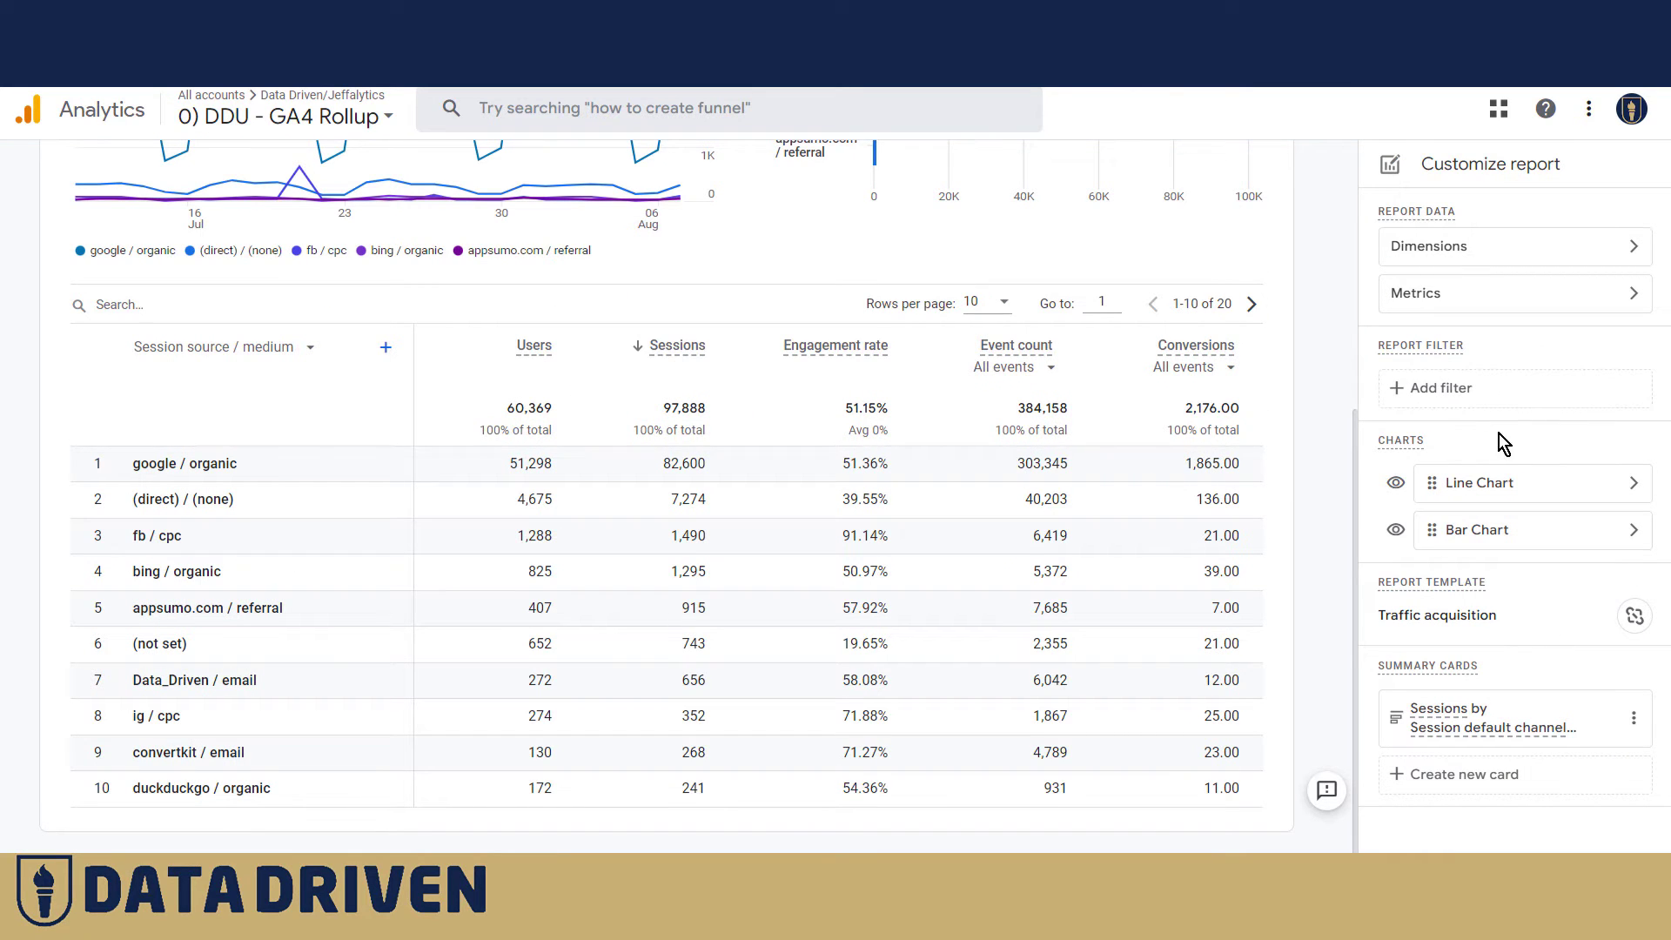
# Add and apply a report filter where Landing page + query string does not exactly match "/".
pyautogui.click(1402, 385)
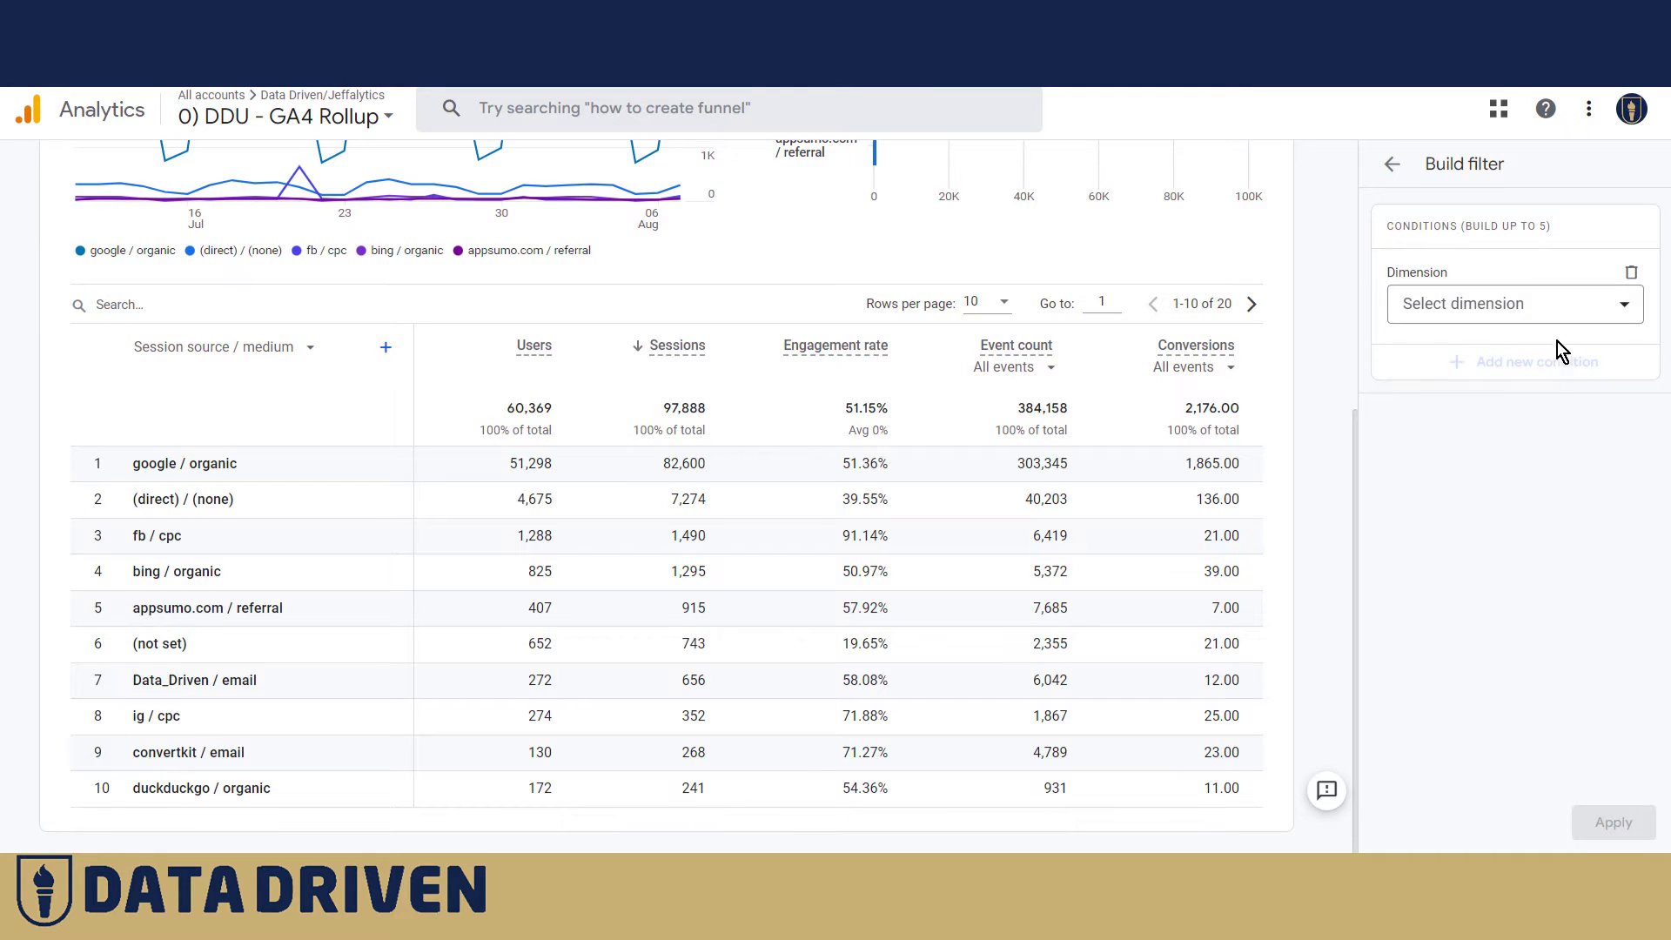
pyautogui.click(1584, 306)
pyautogui.write('land')
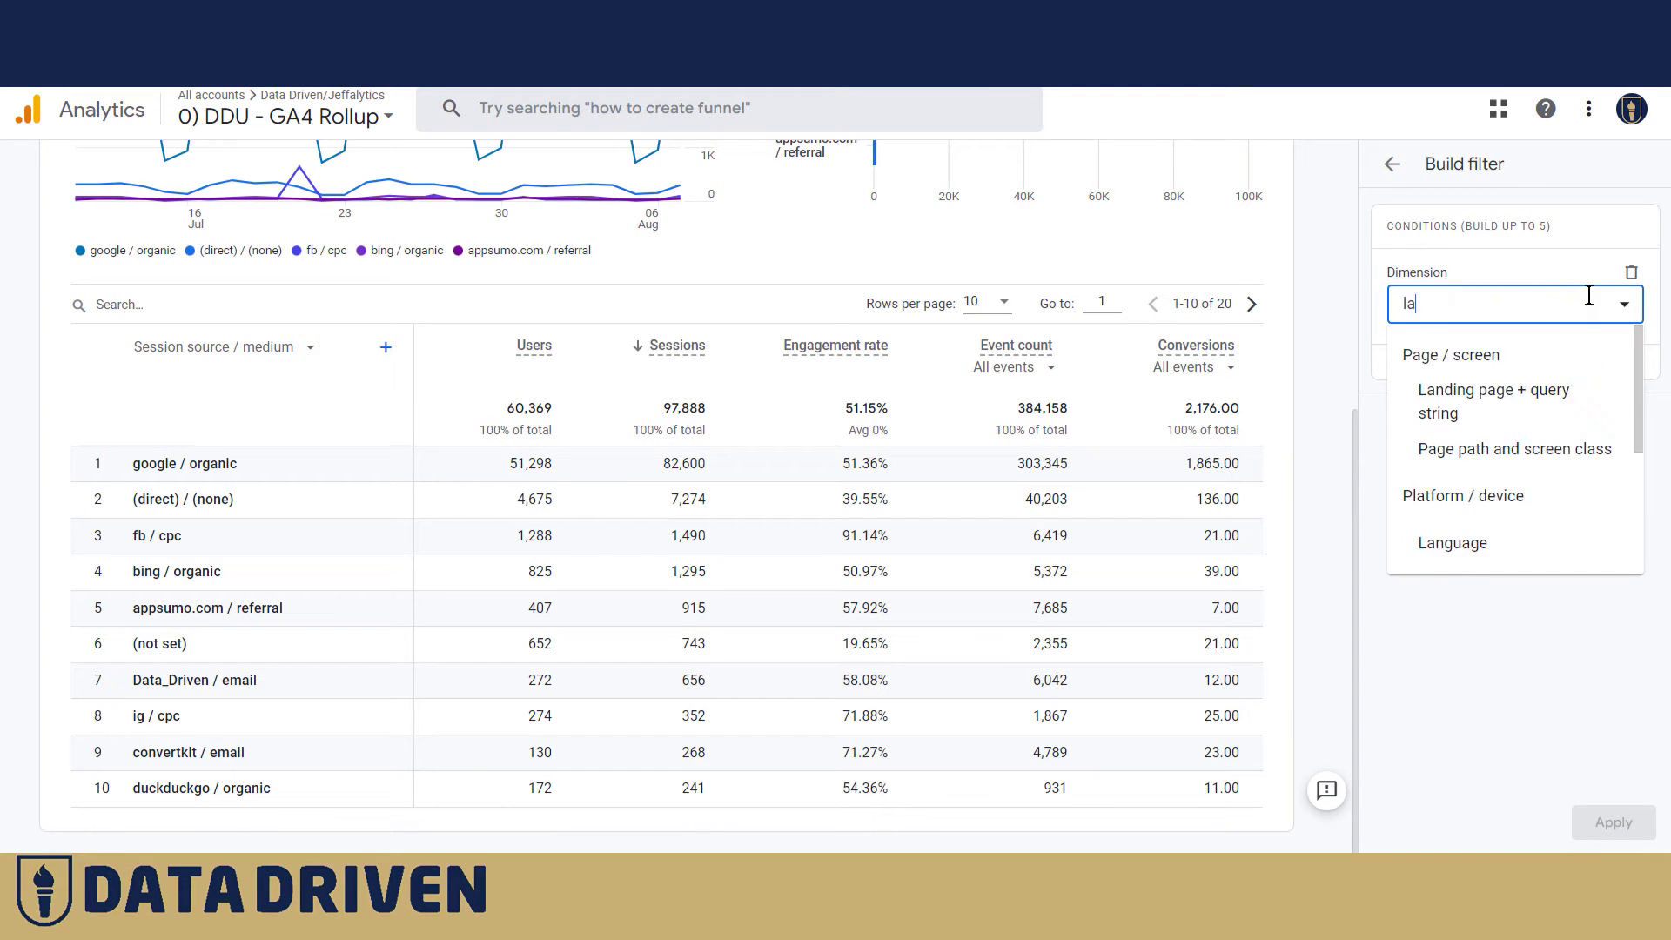
pyautogui.click(1474, 427)
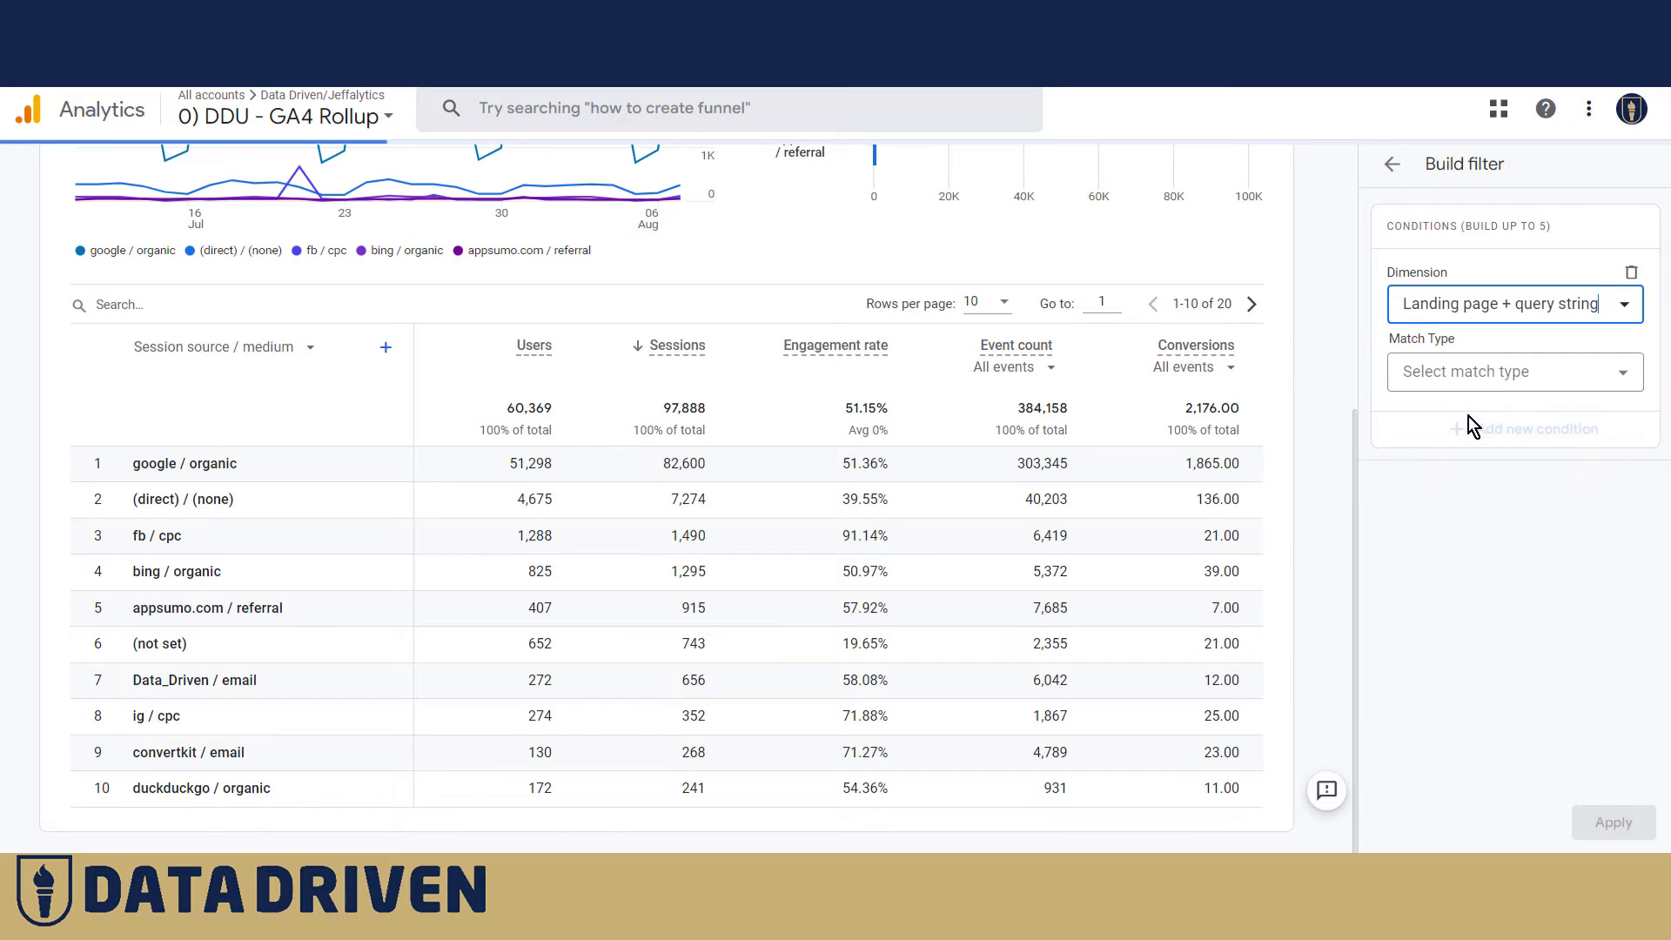
pyautogui.click(1471, 373)
pyautogui.scroll(-3, 1471, 474)
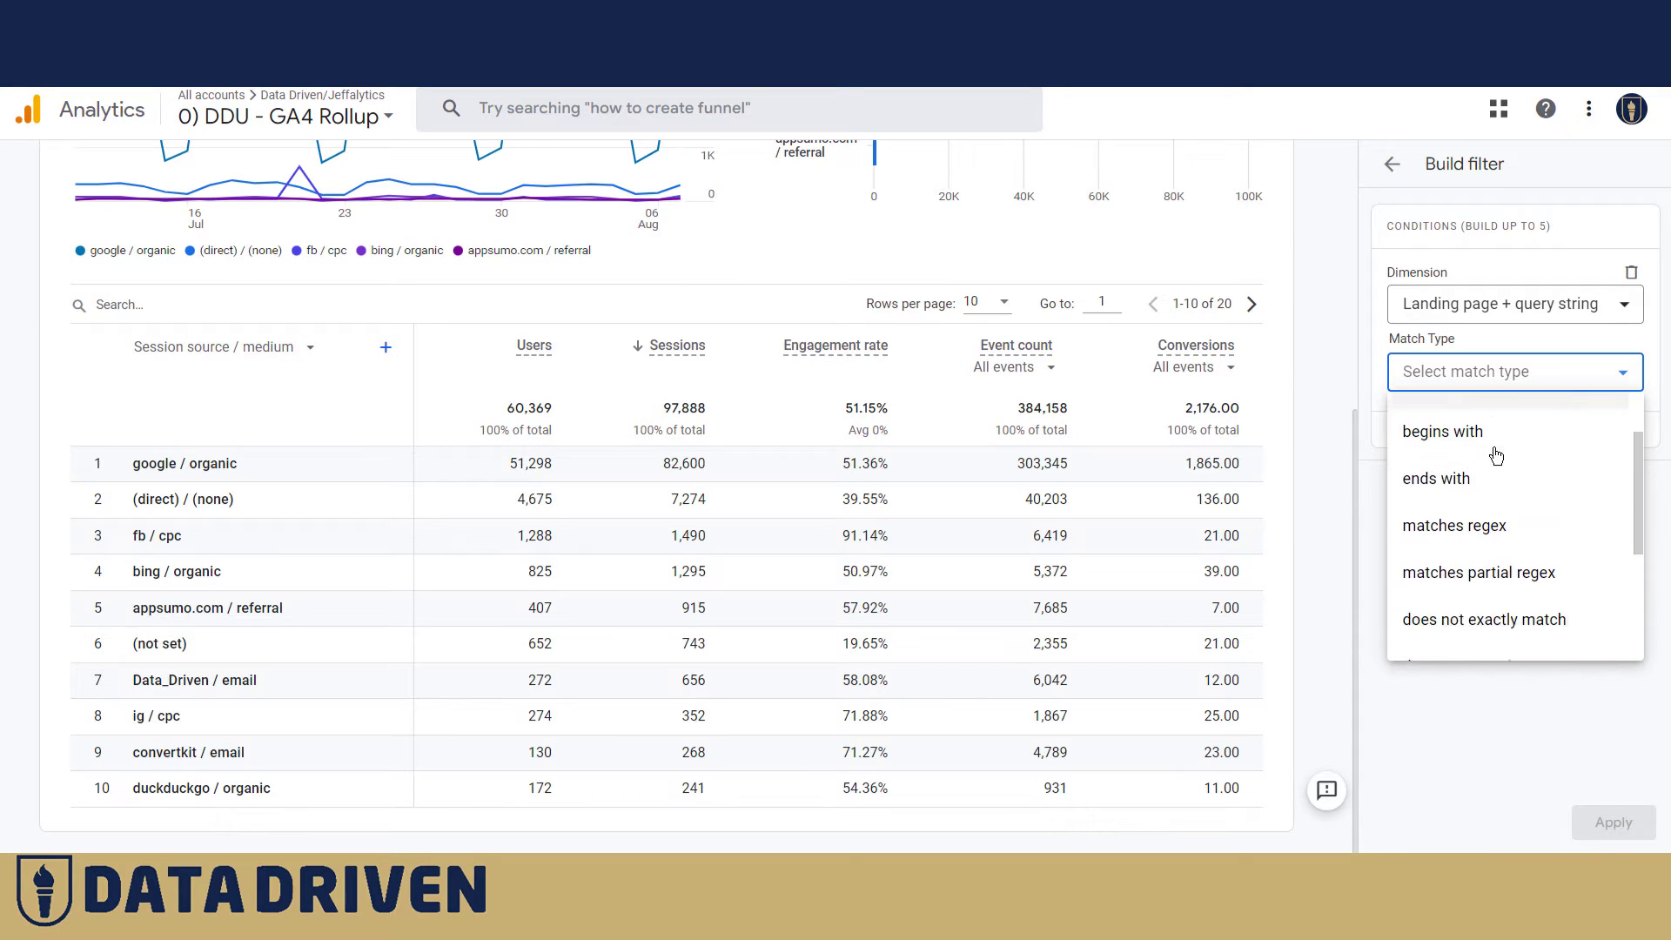
pyautogui.click(1472, 490)
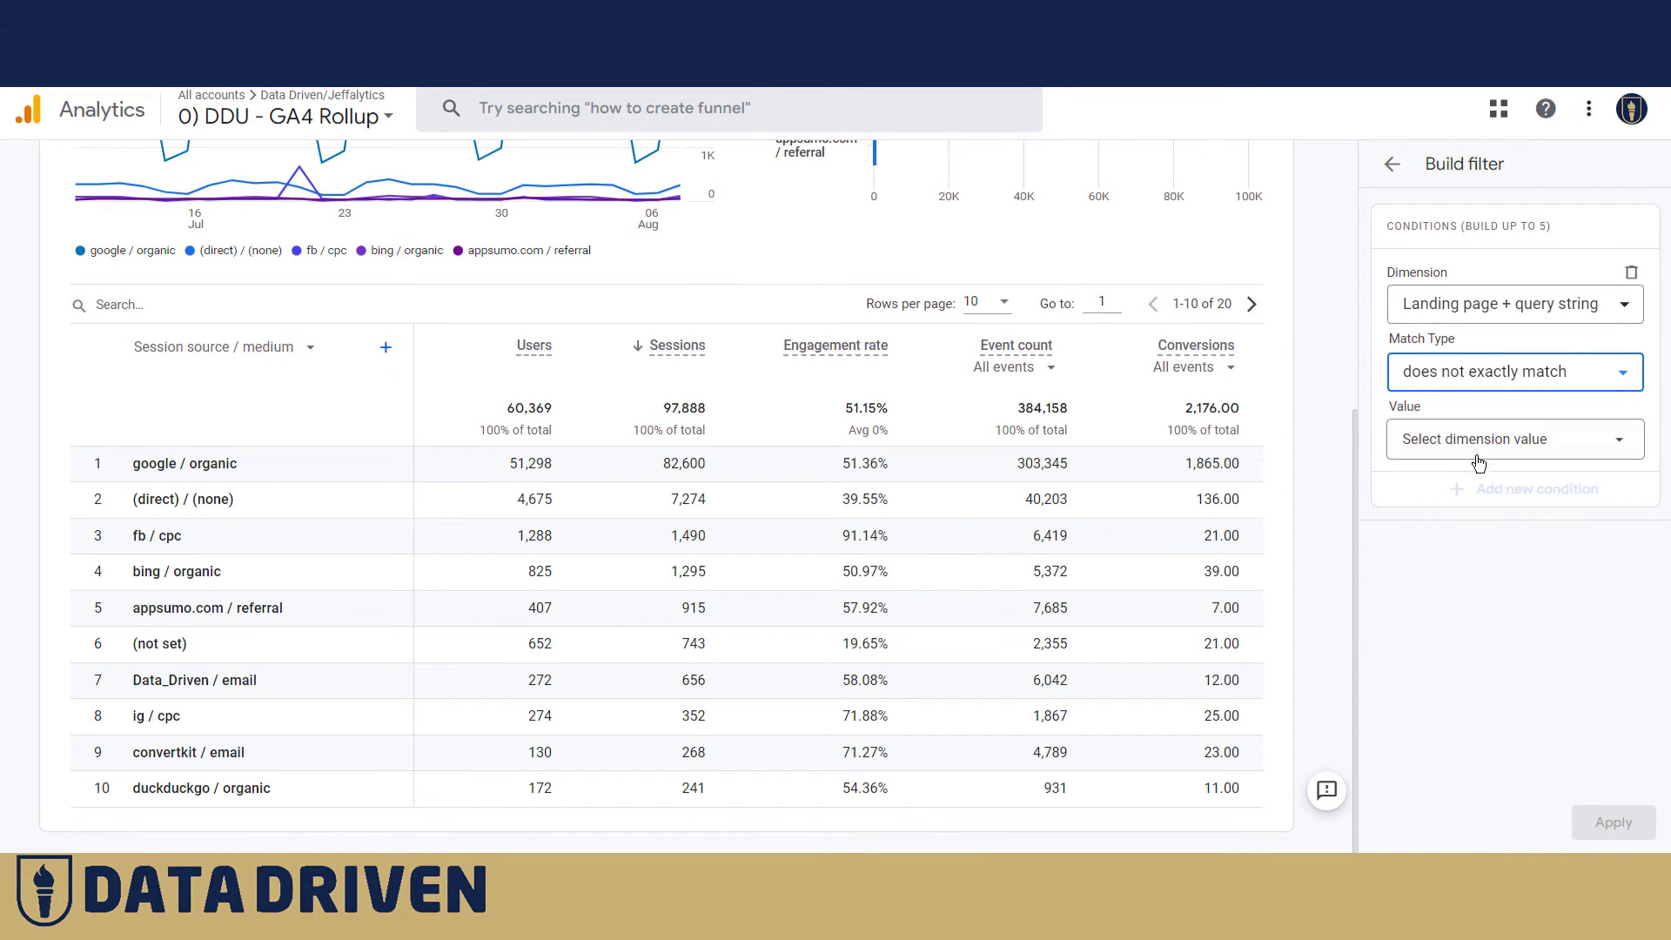
pyautogui.click(1477, 441)
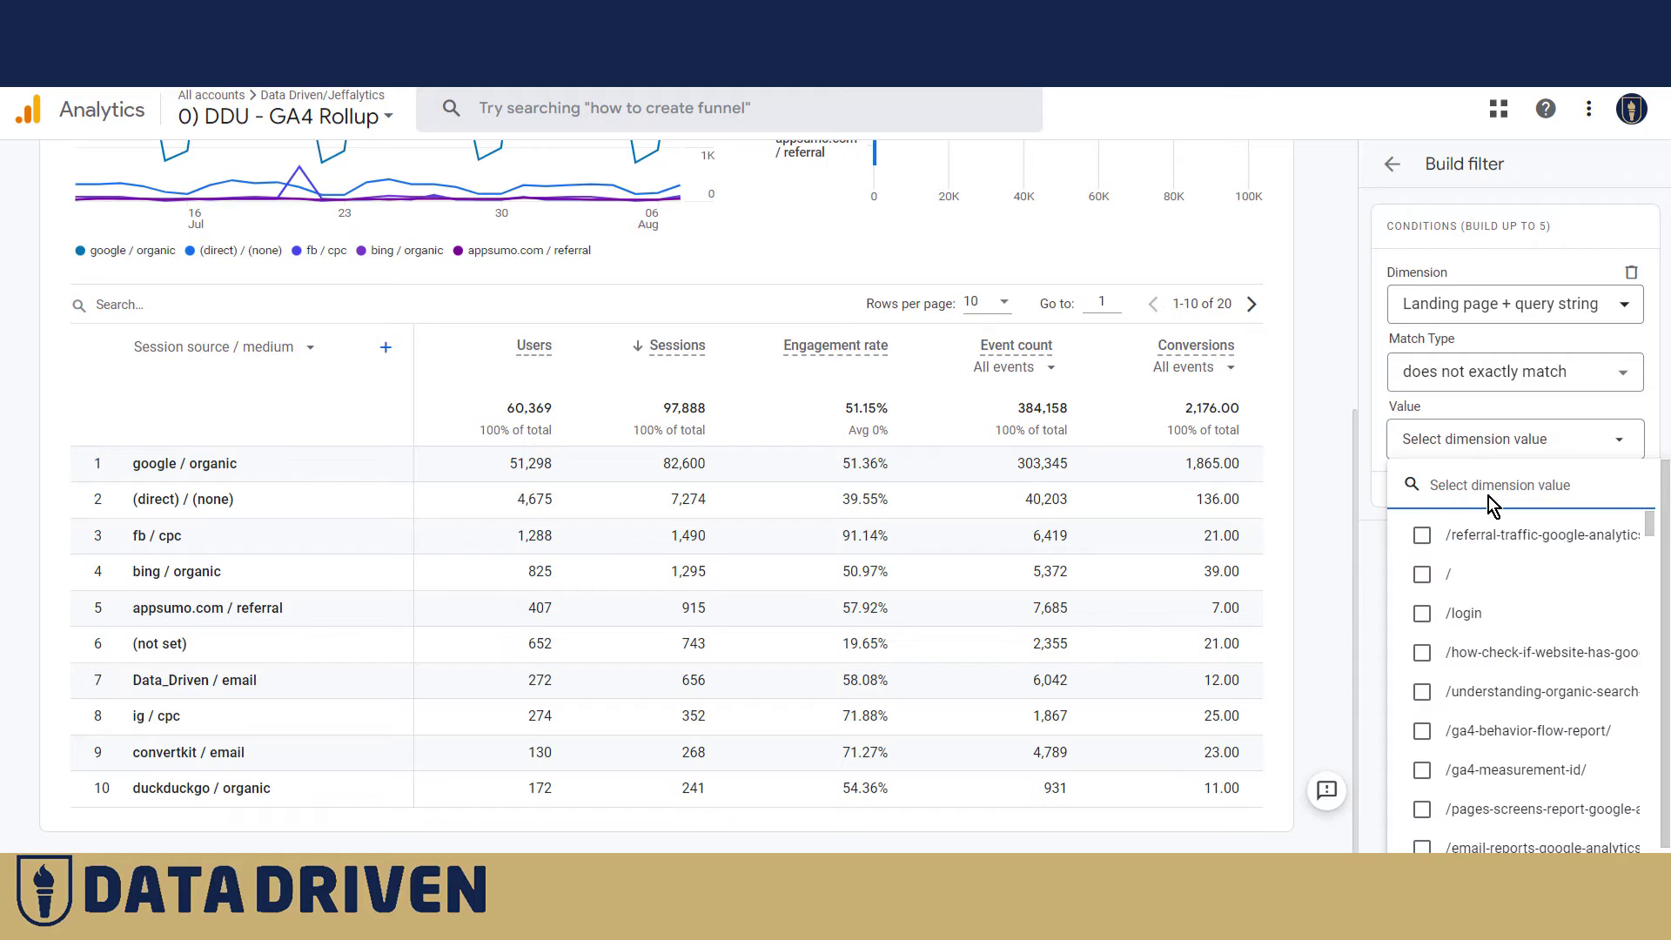
pyautogui.click(1420, 574)
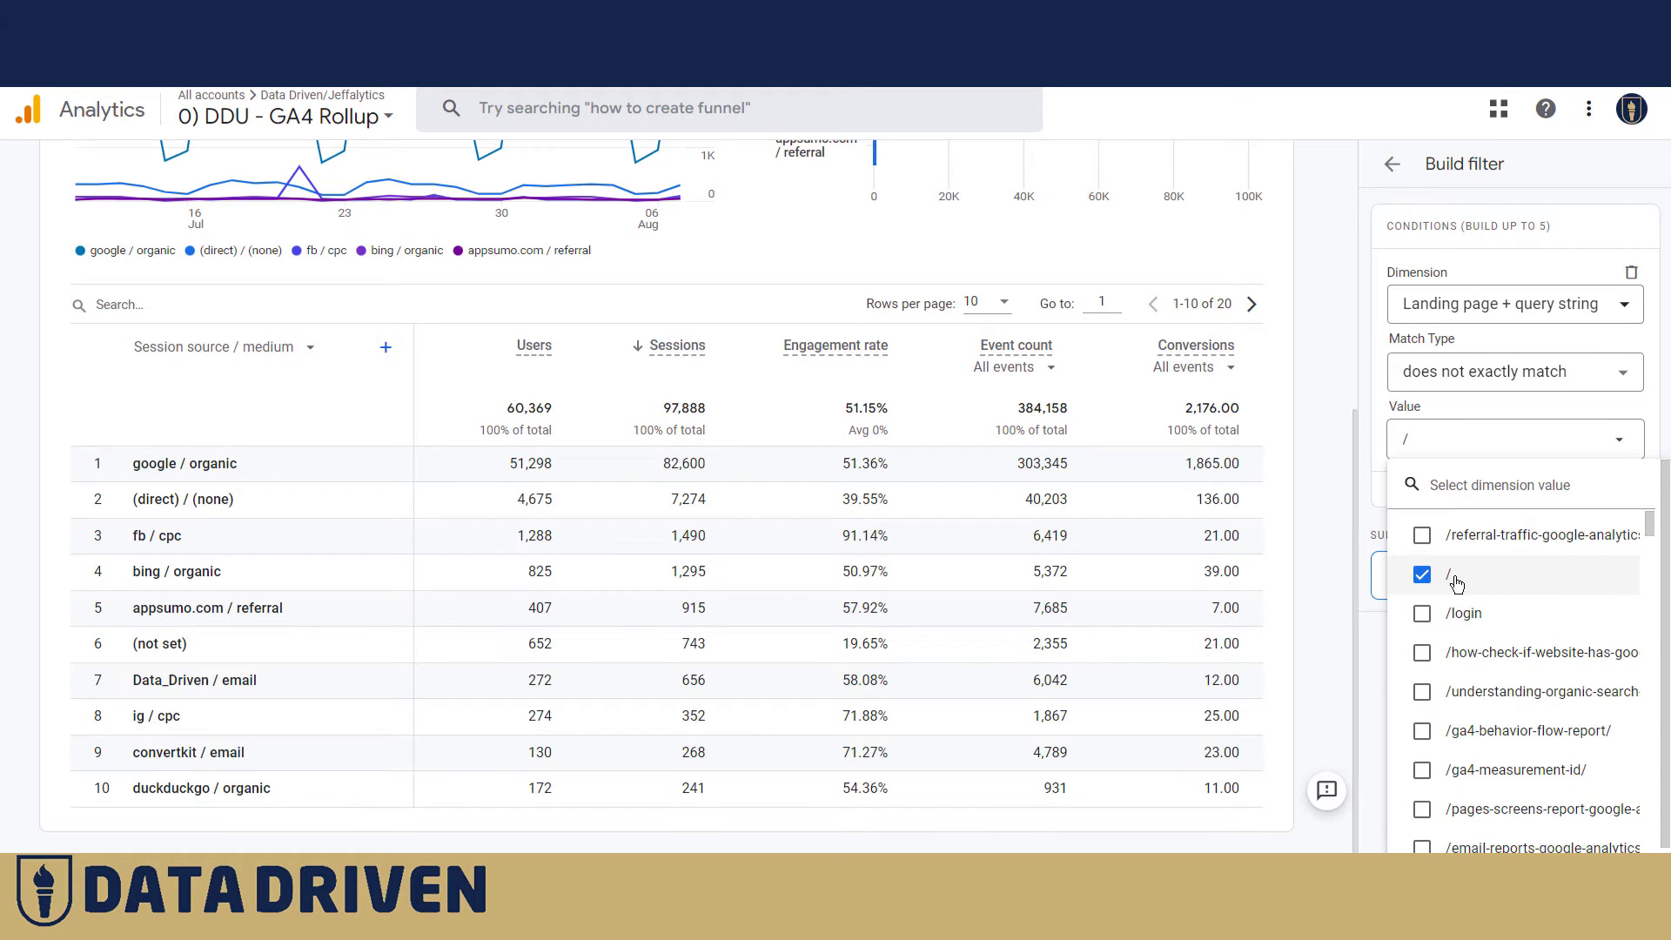
pyautogui.click(1372, 472)
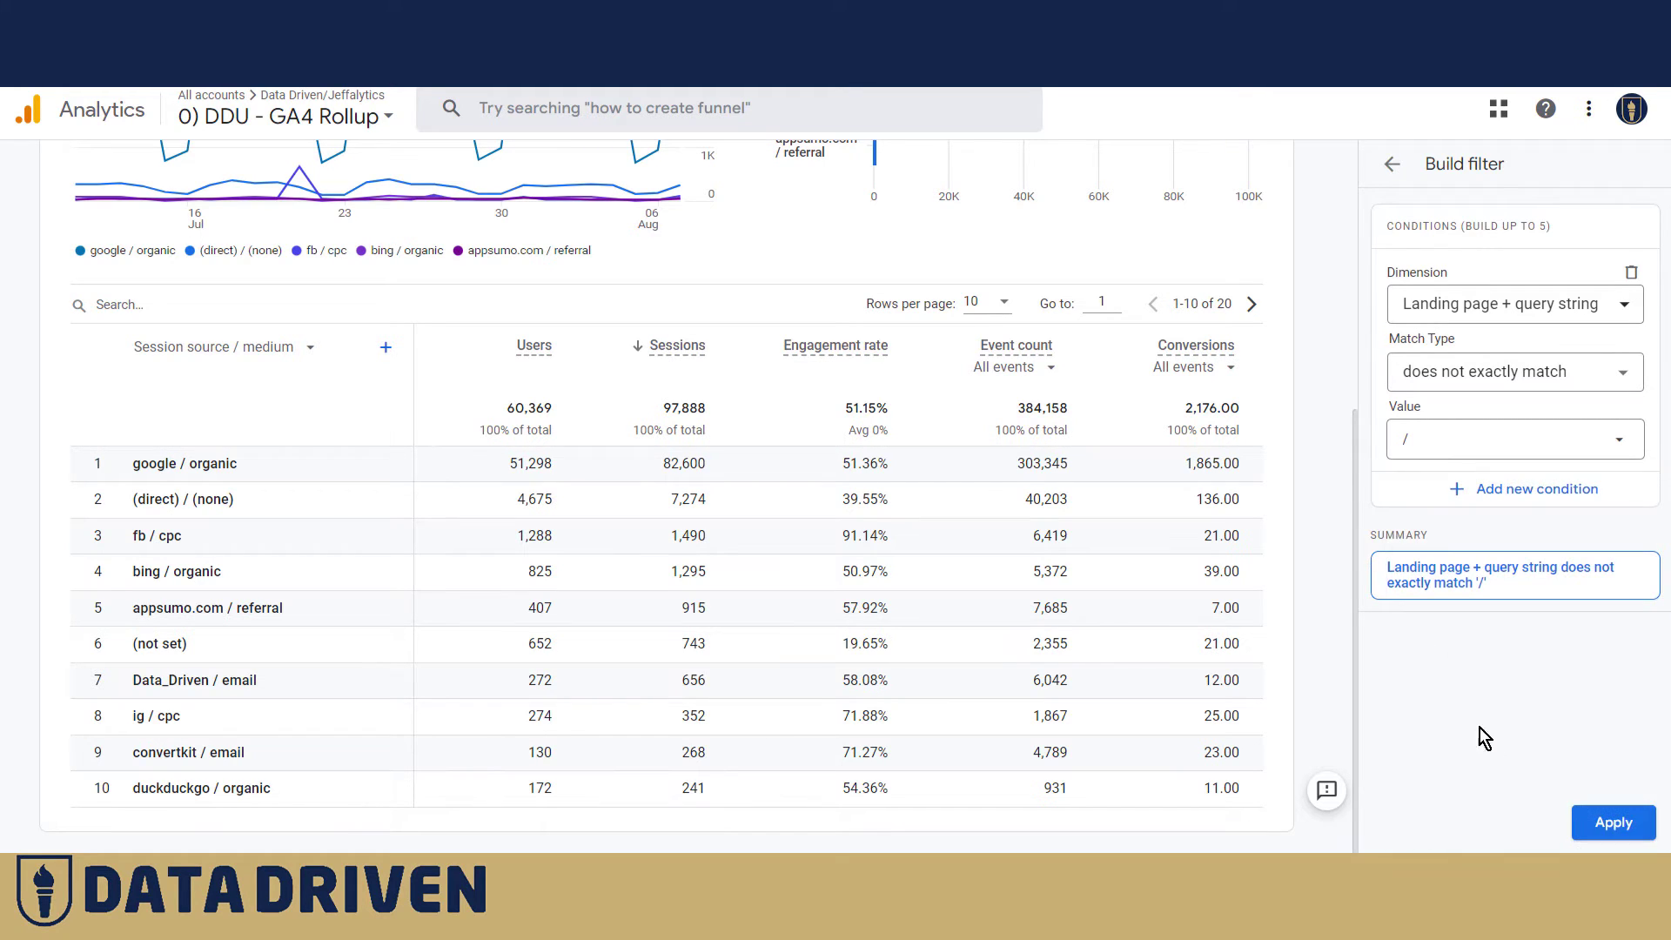
pyautogui.click(1619, 826)
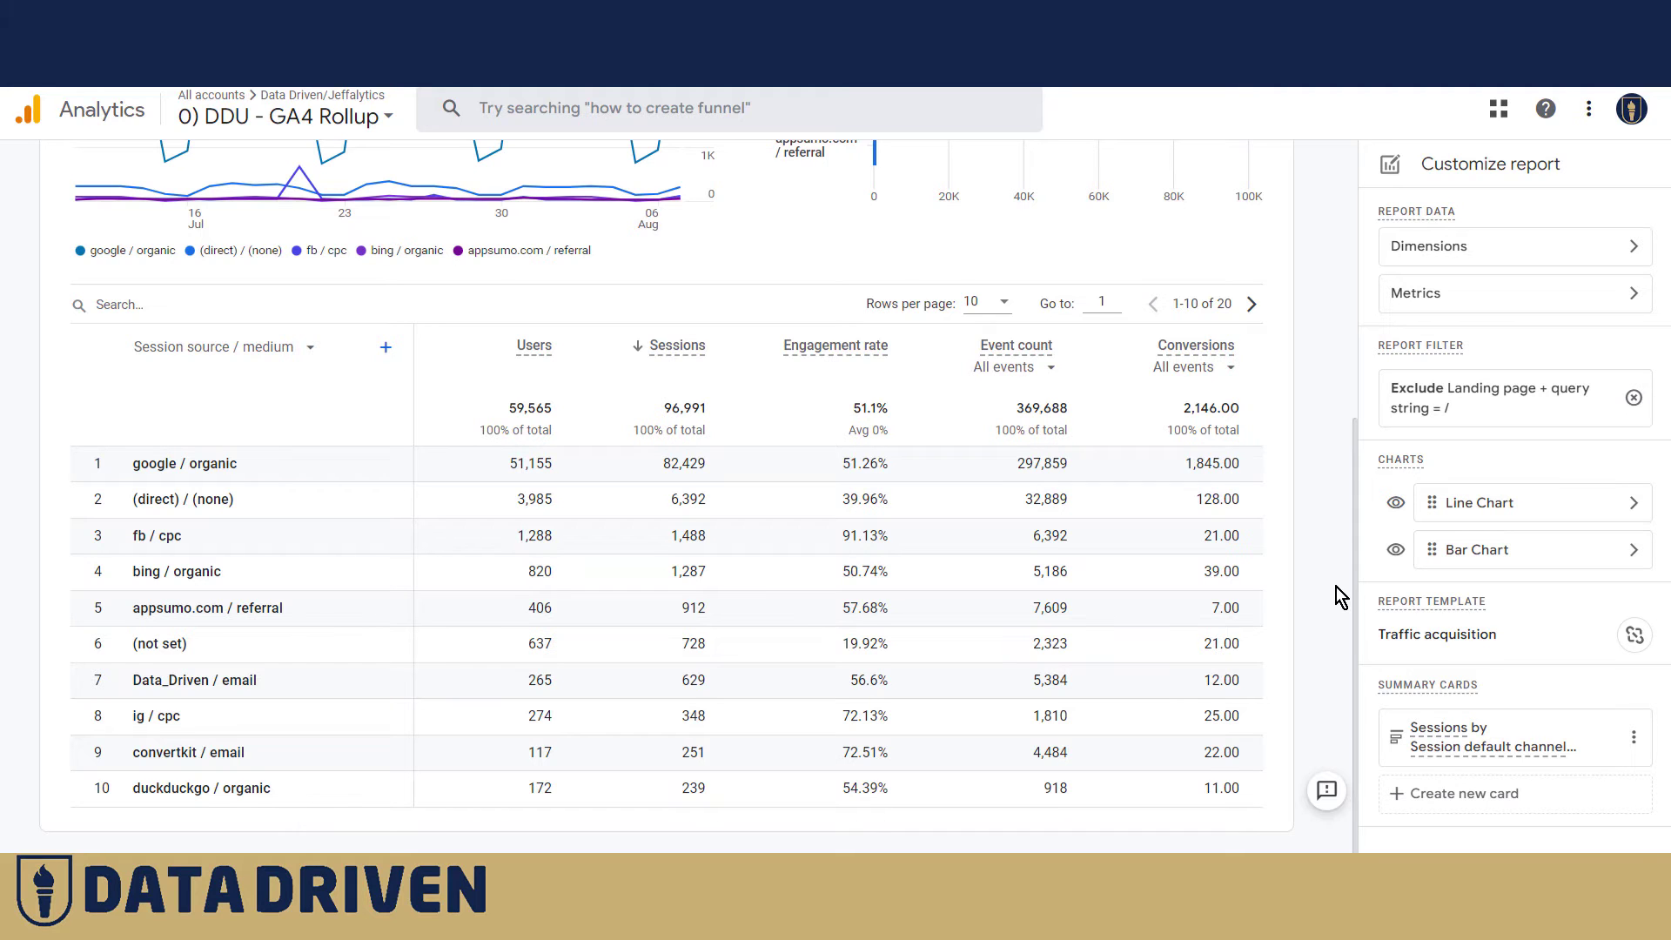
# Save the filtered report as a new report named "Session source / medium noHPLP".
pyautogui.scroll(5, 1330, 588)
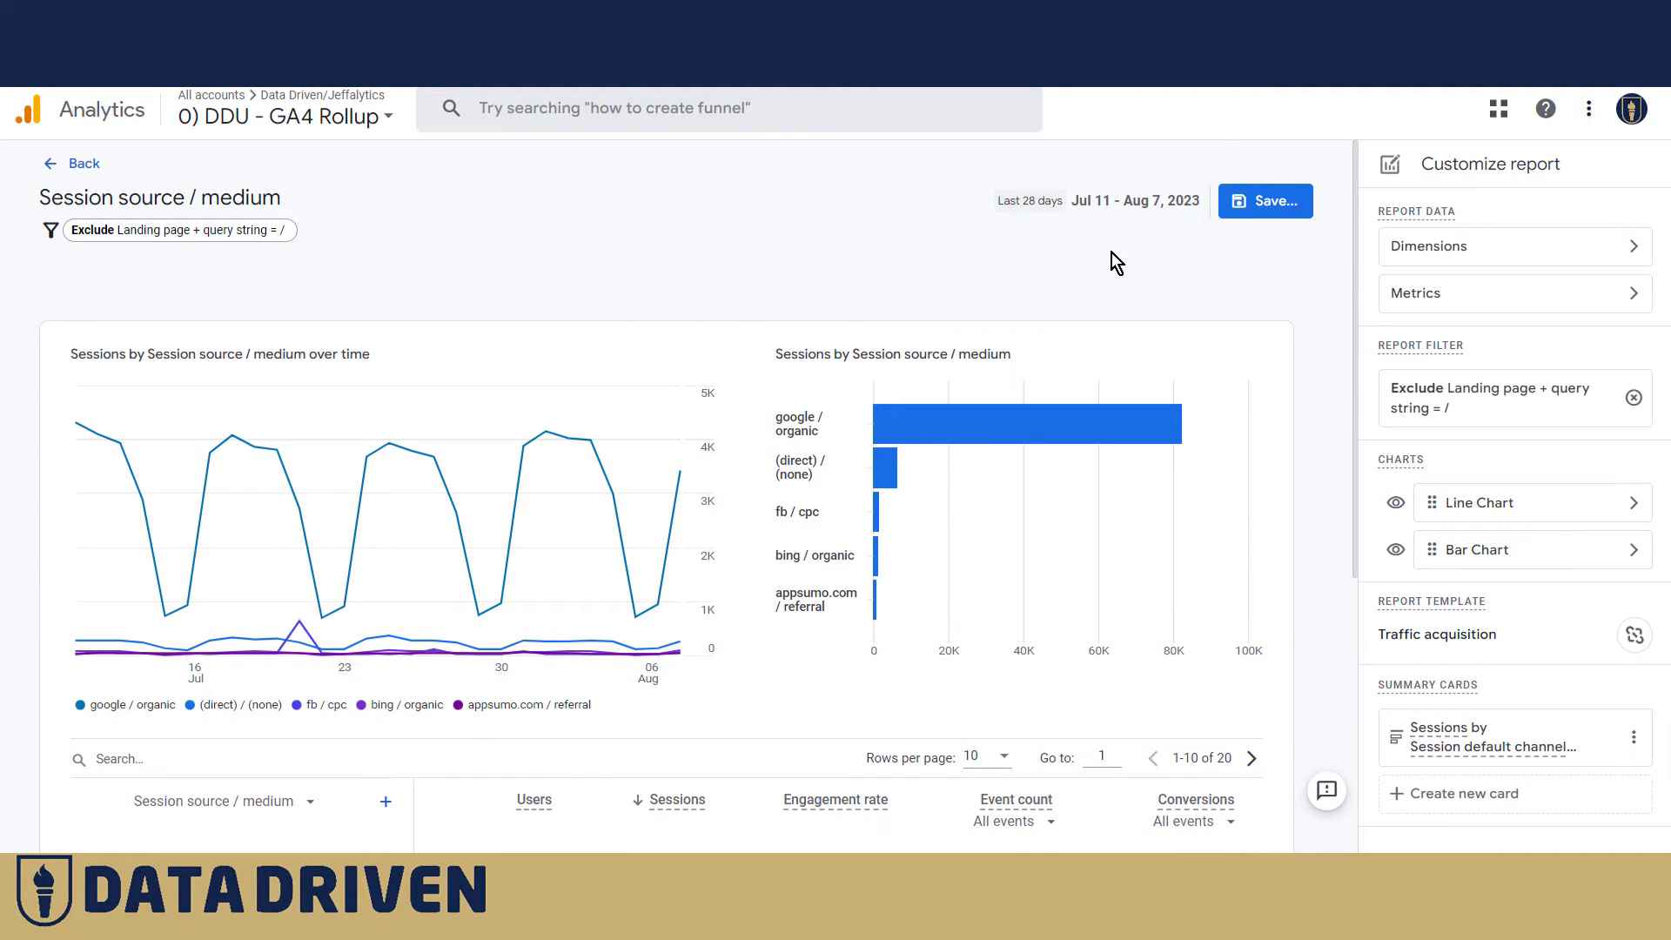
pyautogui.click(1262, 204)
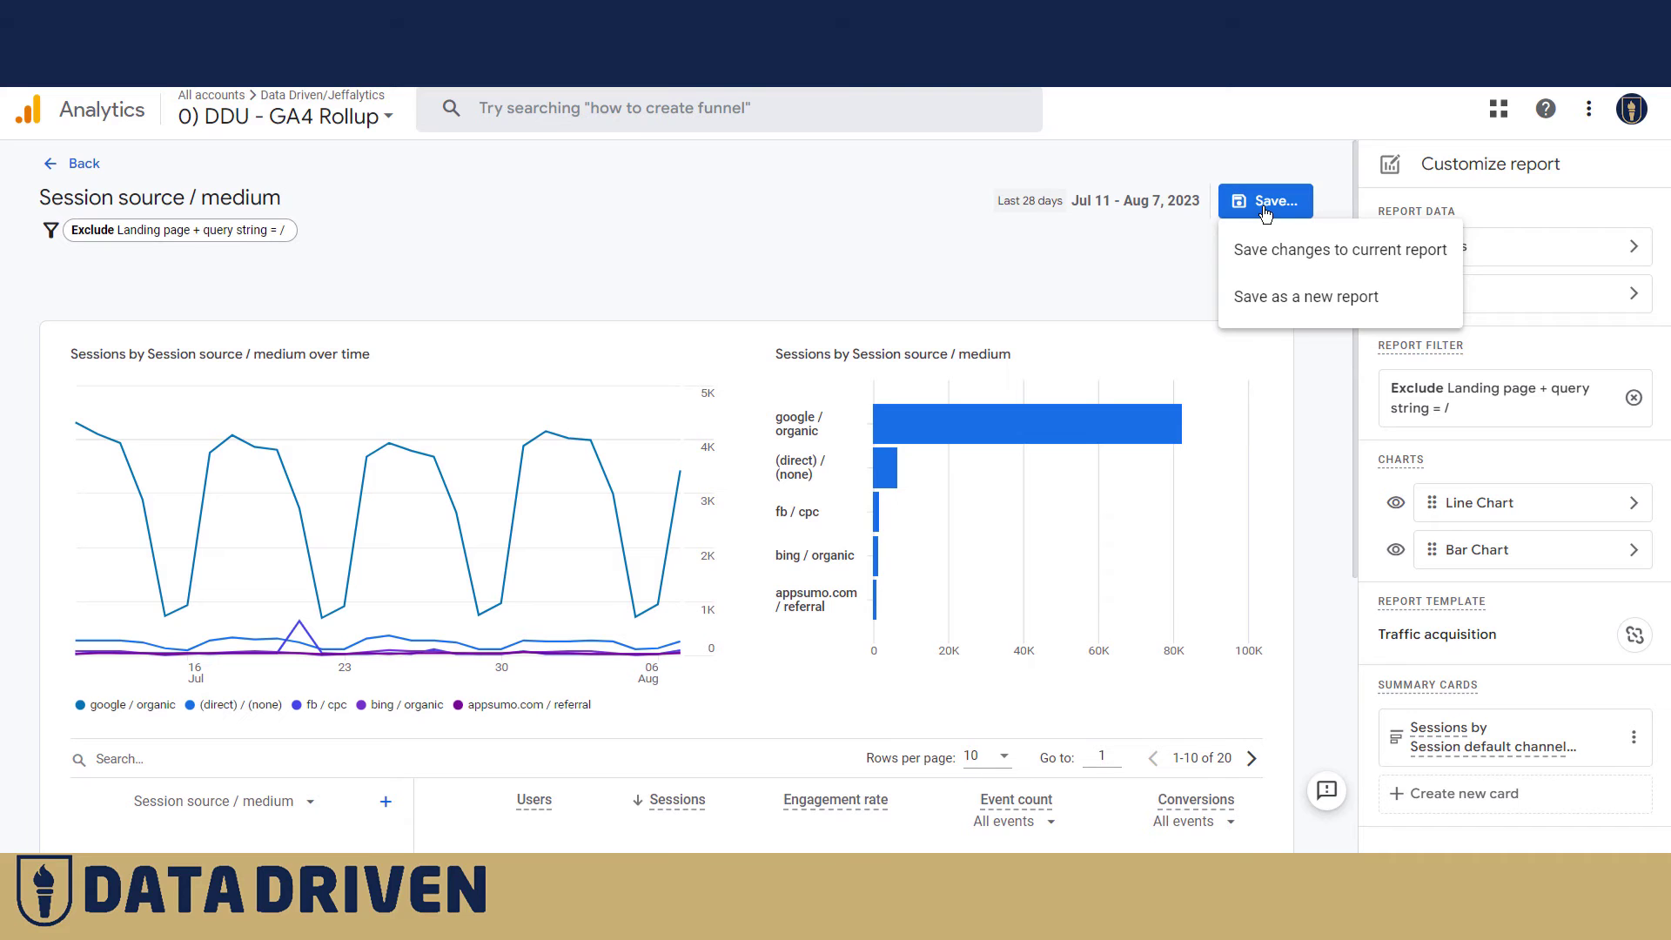
pyautogui.click(1294, 299)
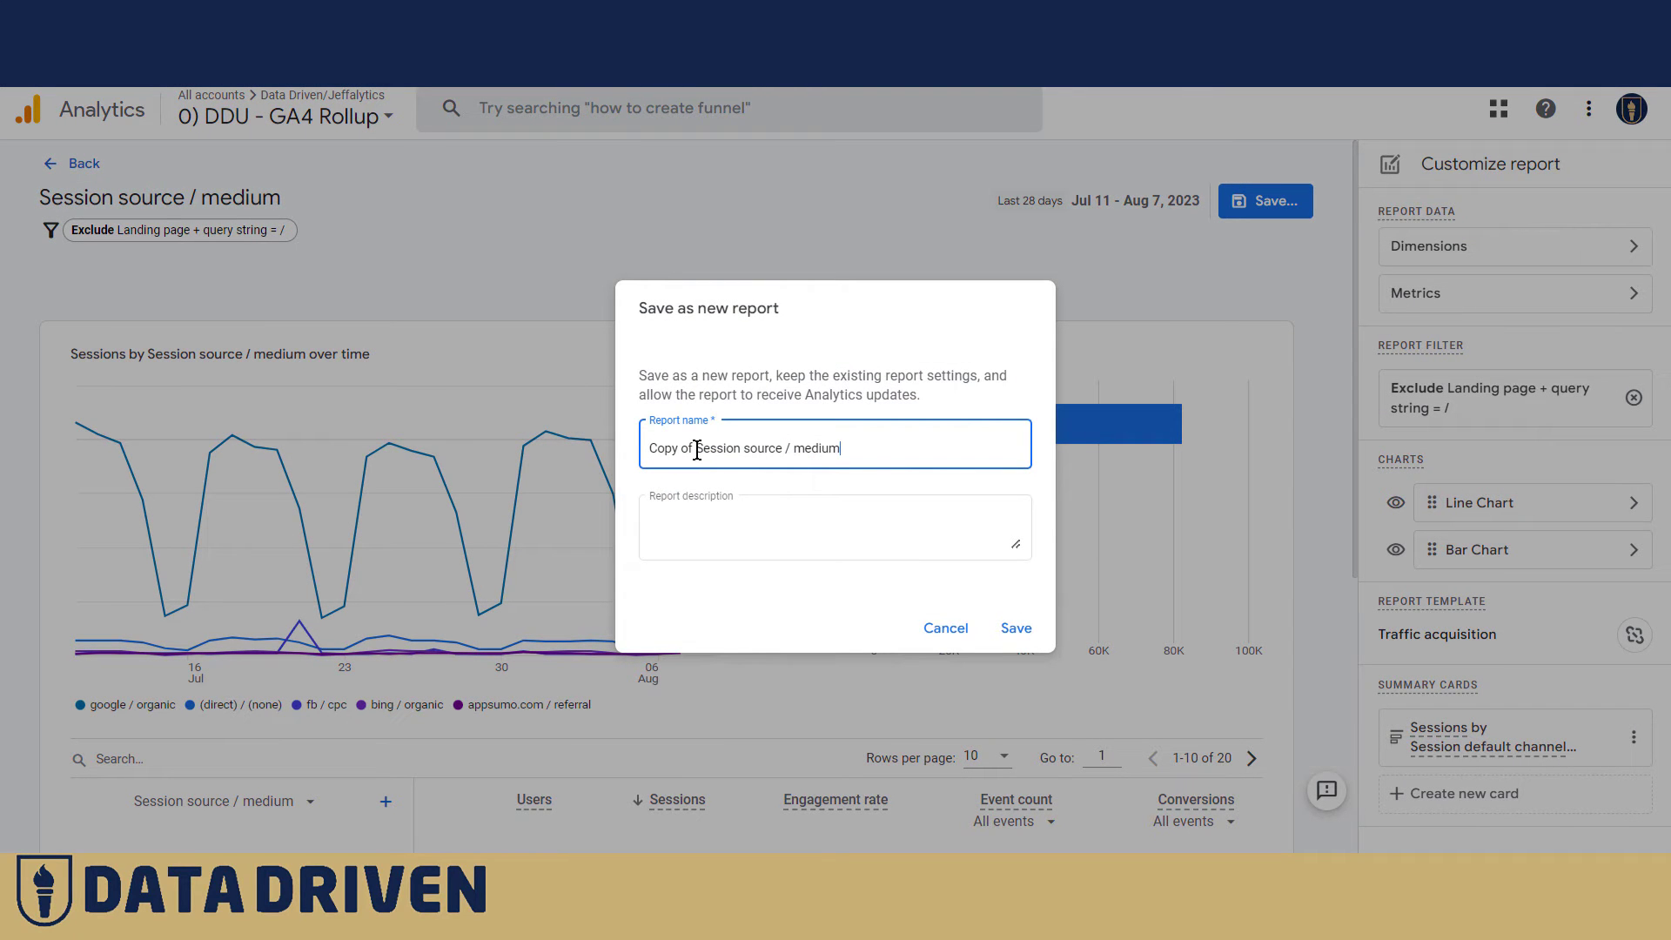
pyautogui.moveTo(695, 447); pyautogui.dragTo(679, 448)
pyautogui.press('BackSpace')
pyautogui.click(1011, 628)
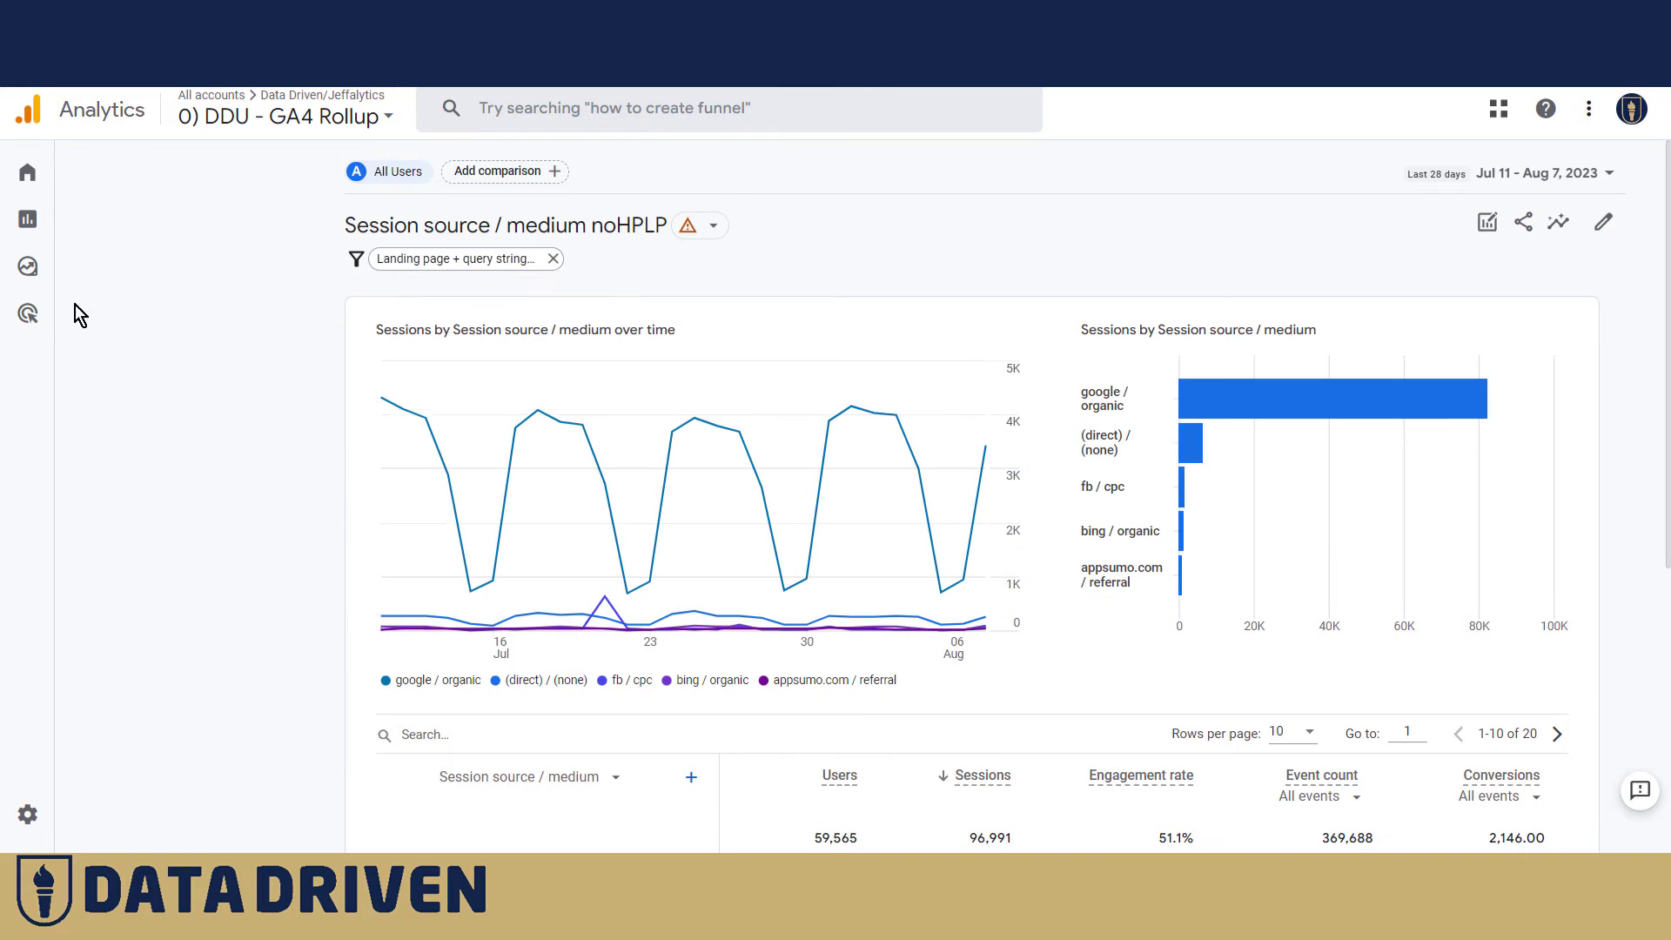
# Create a new blank collection from the report Library.
pyautogui.click(27, 218)
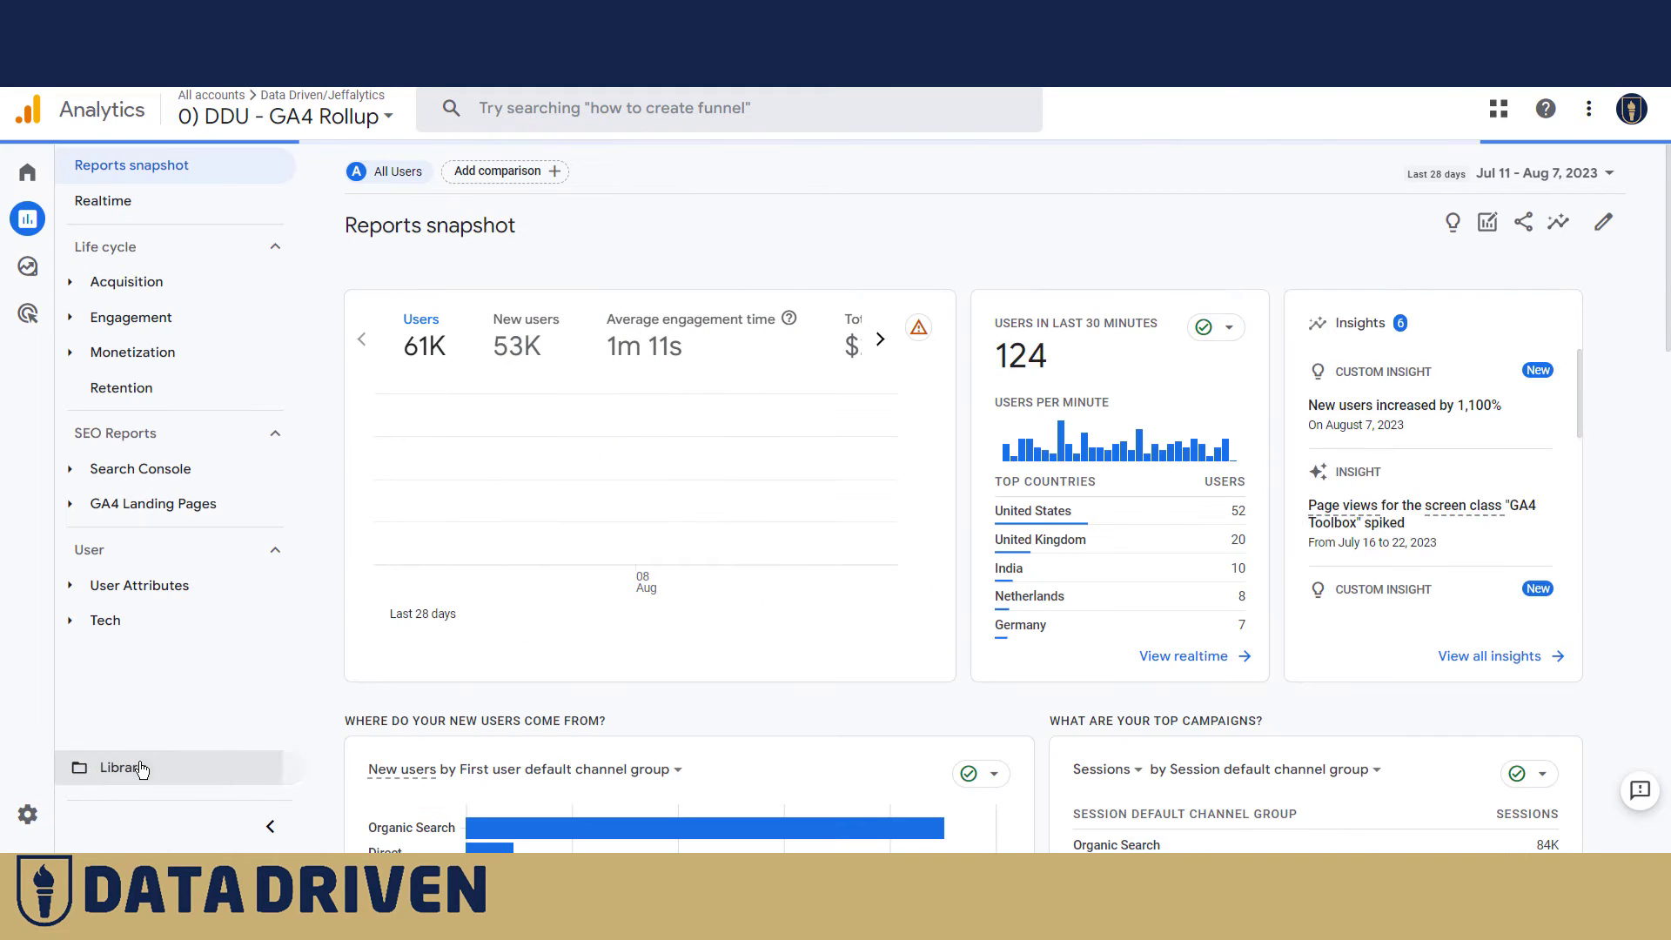
pyautogui.click(142, 768)
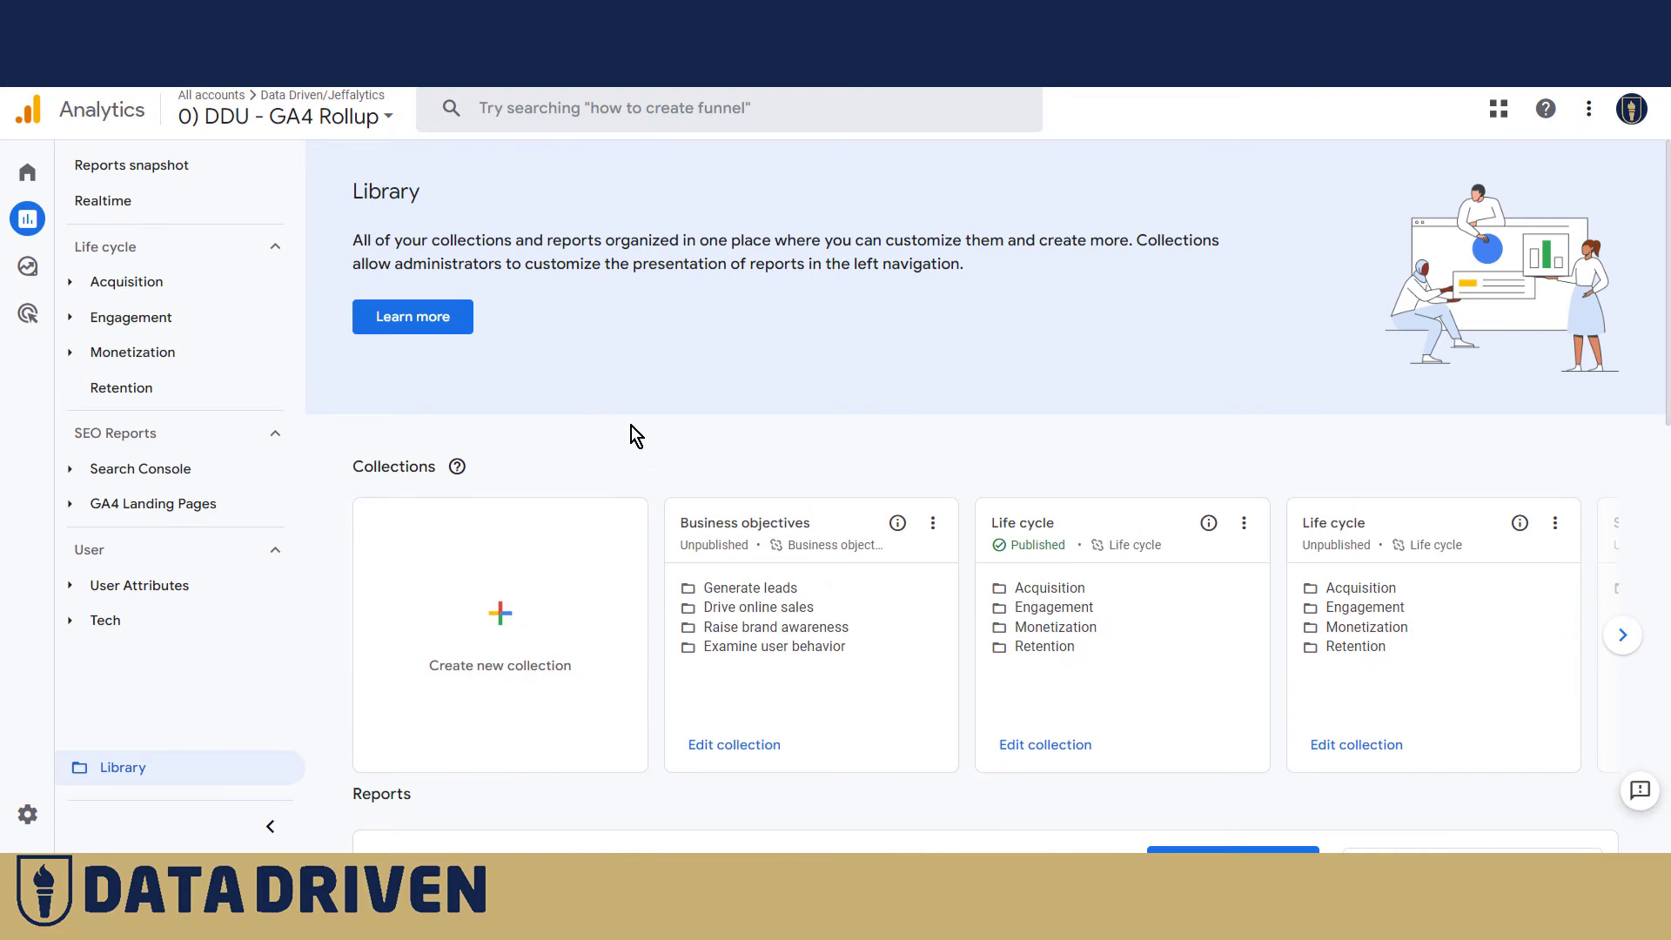
pyautogui.click(502, 618)
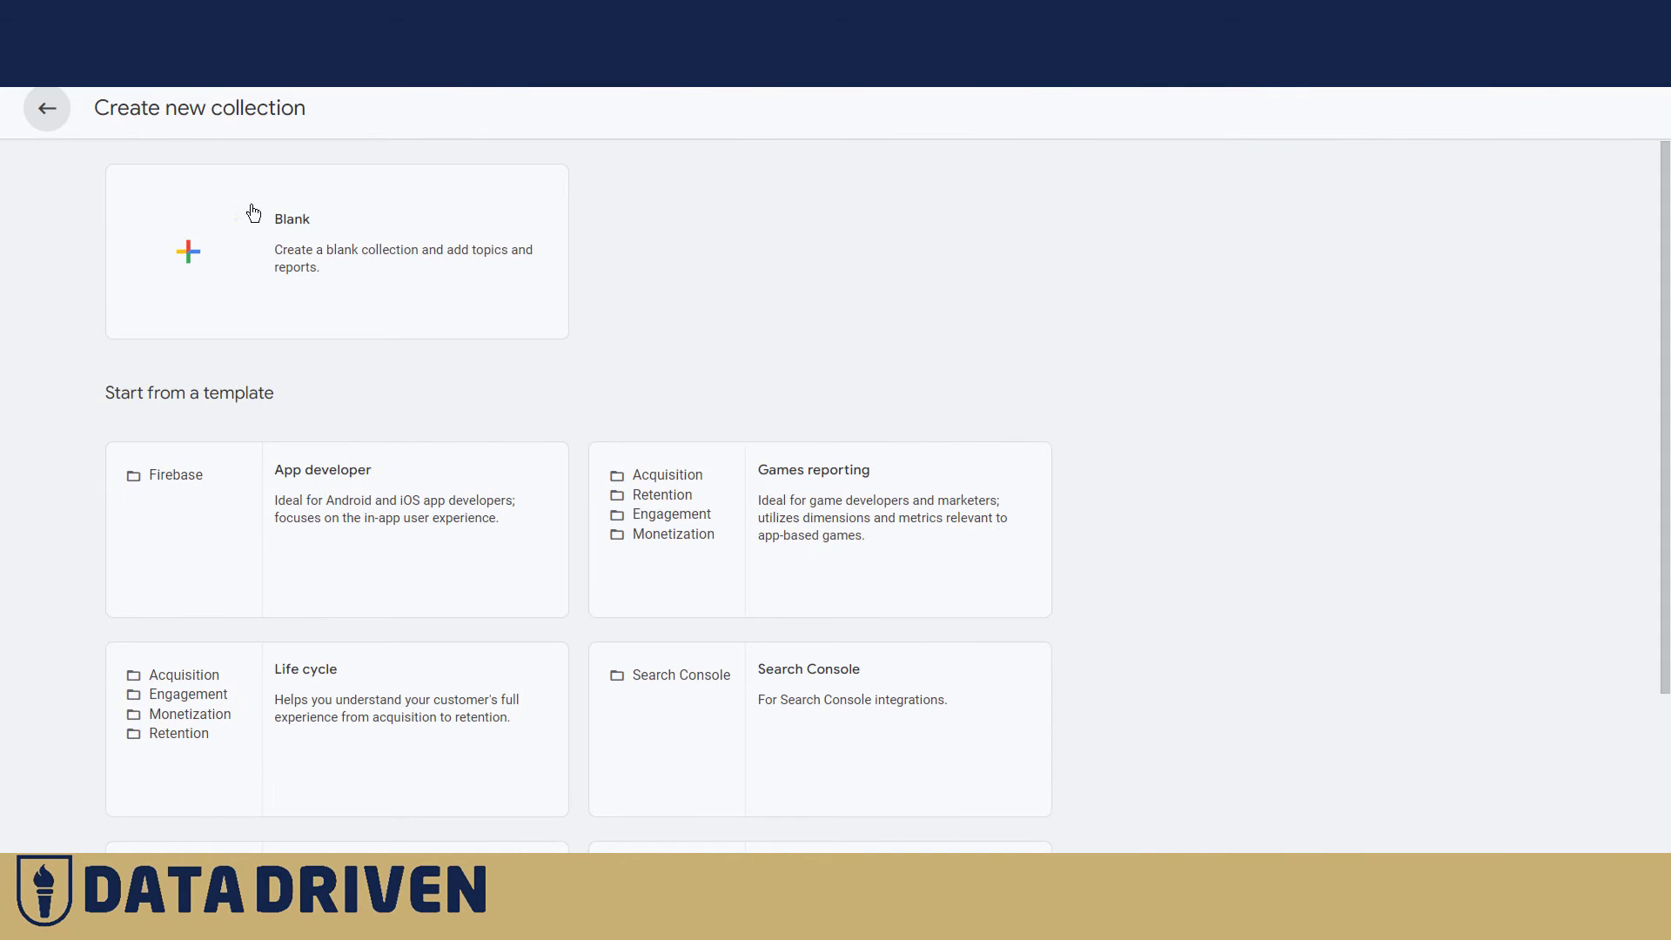
pyautogui.click(202, 255)
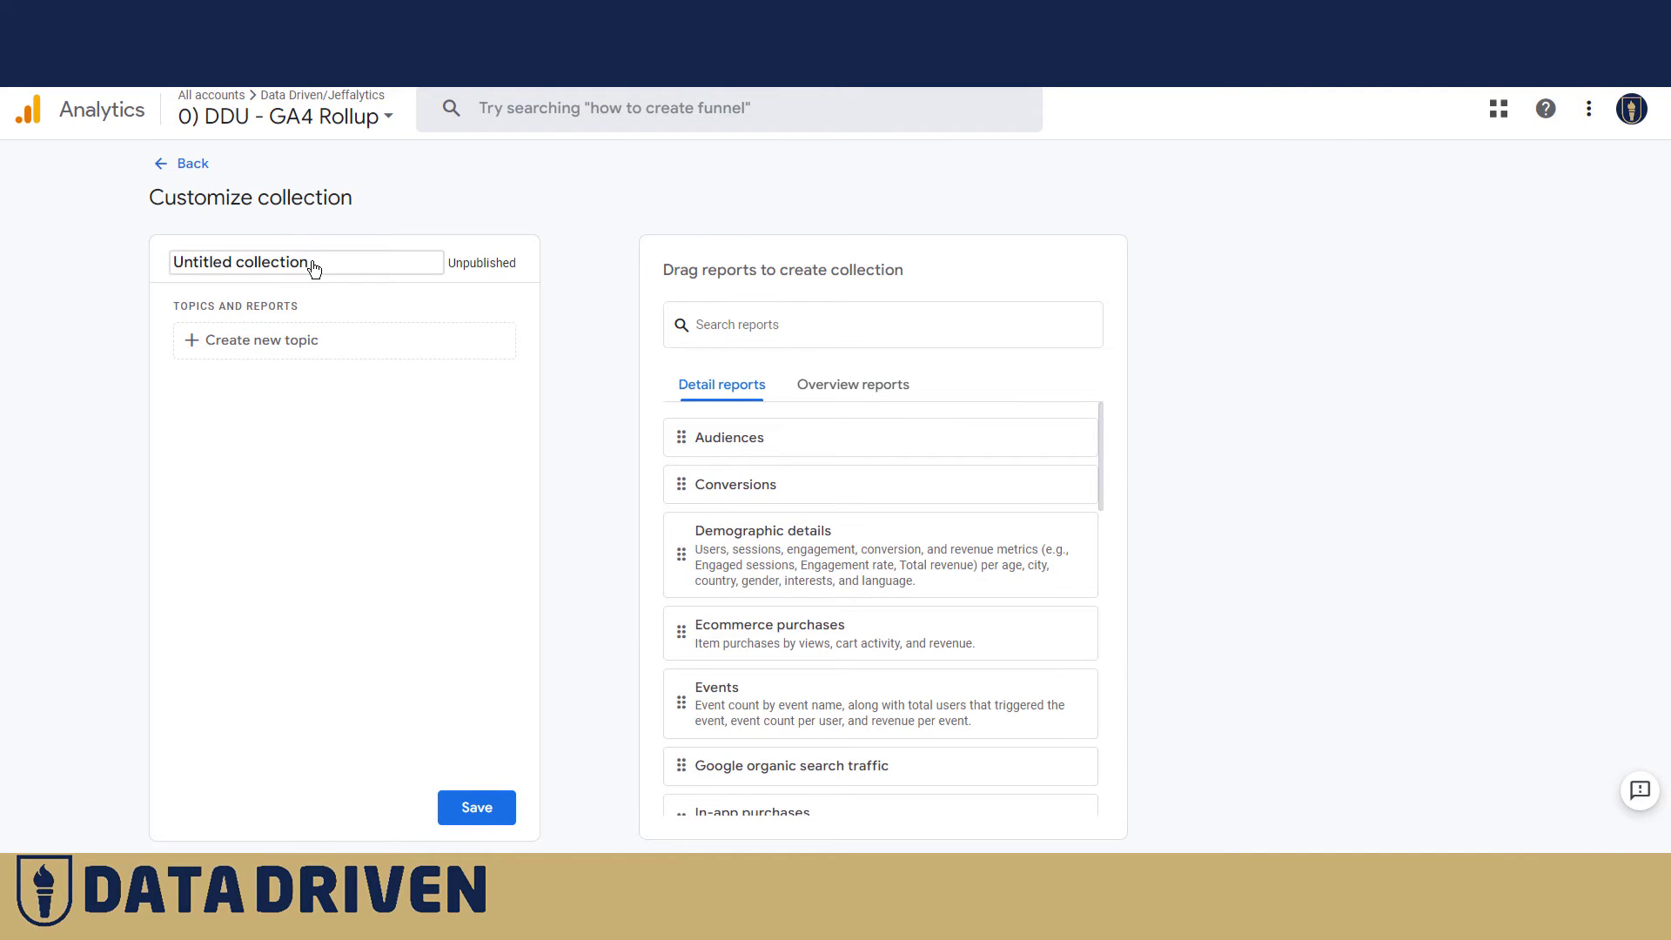
# Name the new collection "DDU reports".
pyautogui.moveTo(298, 263); pyautogui.dragTo(168, 285)
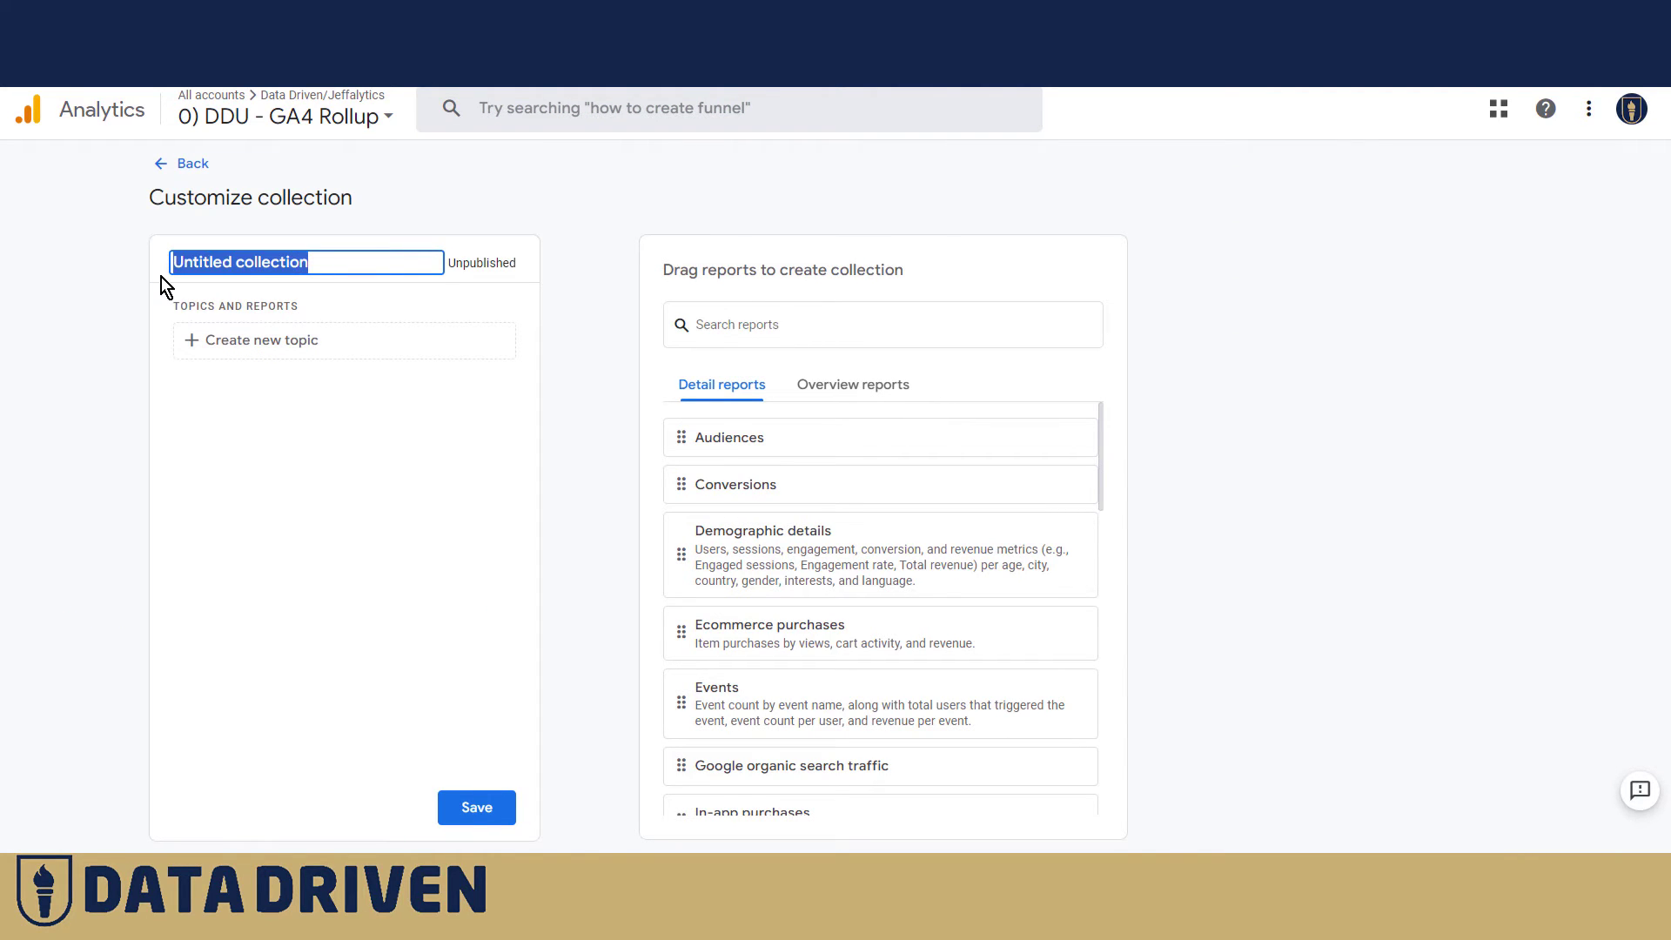
pyautogui.write('DD')
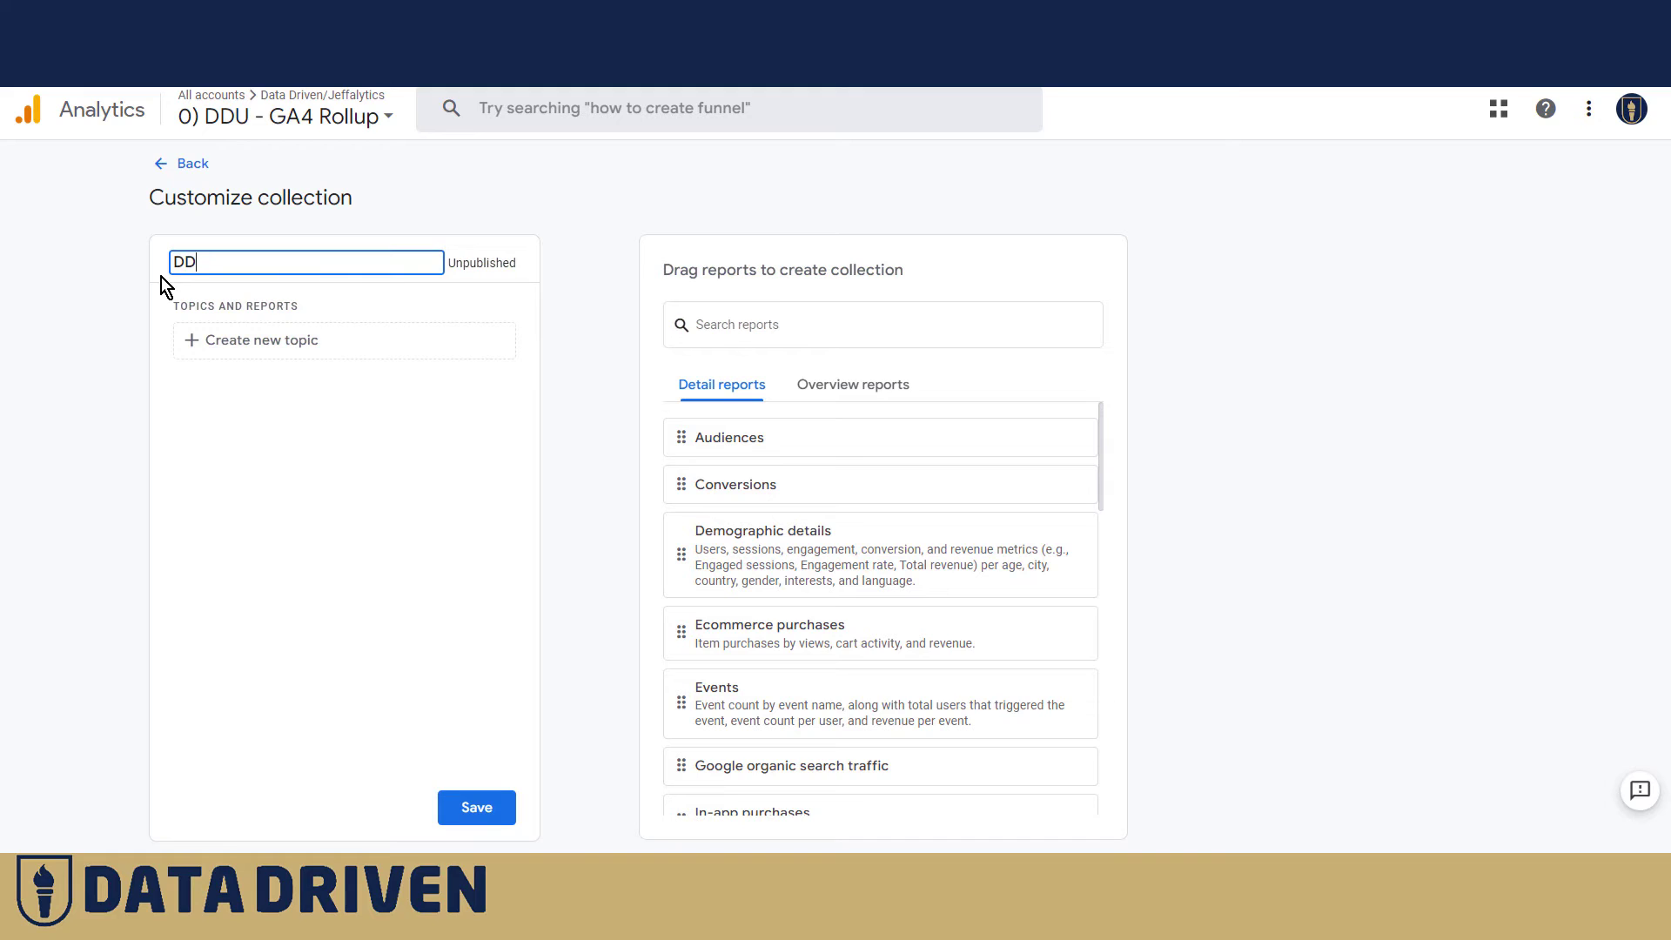
pyautogui.write('U reports')
# Create and apply a new topic named "traffic" in the DDU reports collection.
pyautogui.click(218, 342)
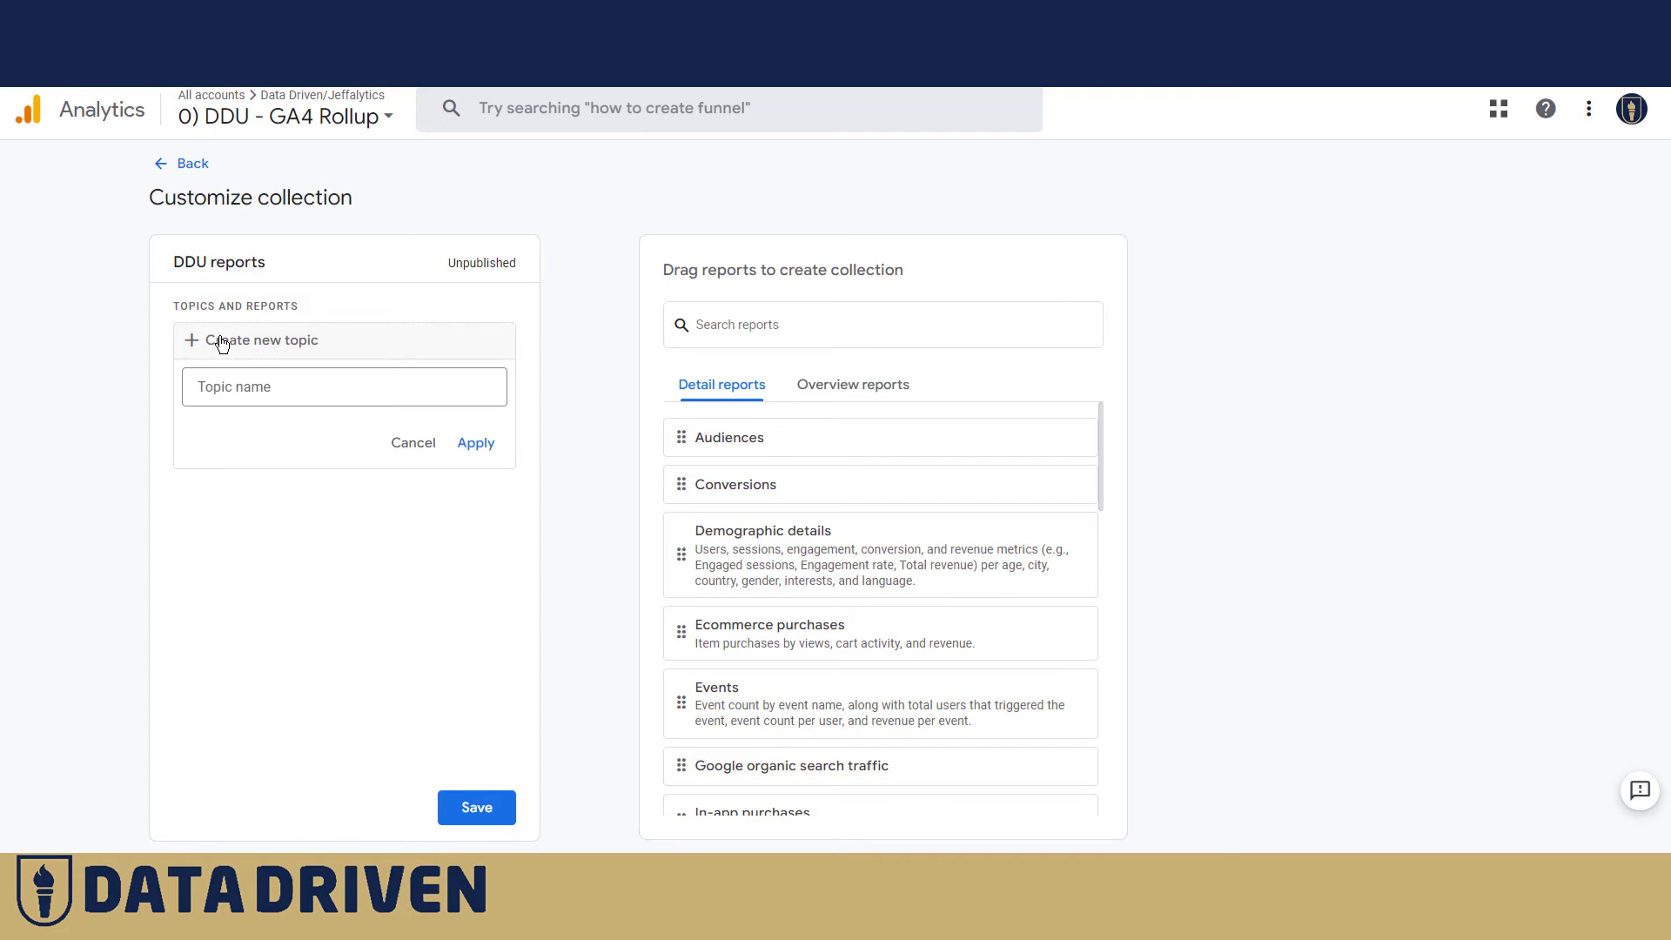
pyautogui.click(265, 386)
pyautogui.write('tr')
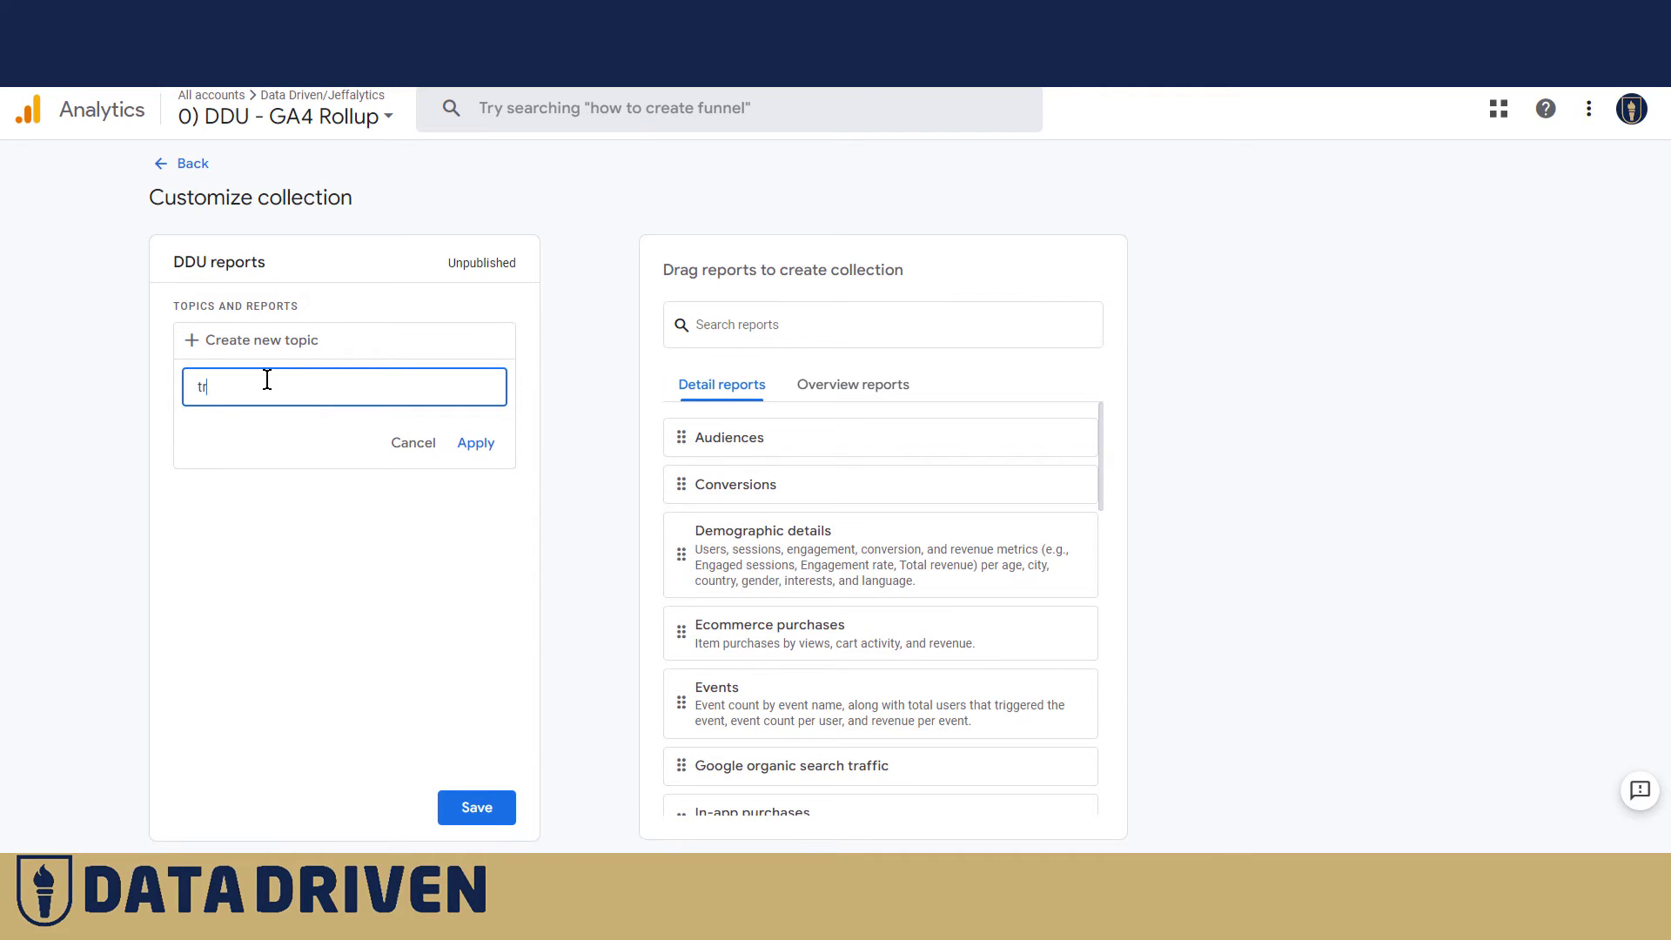
pyautogui.write('affic')
pyautogui.click(478, 445)
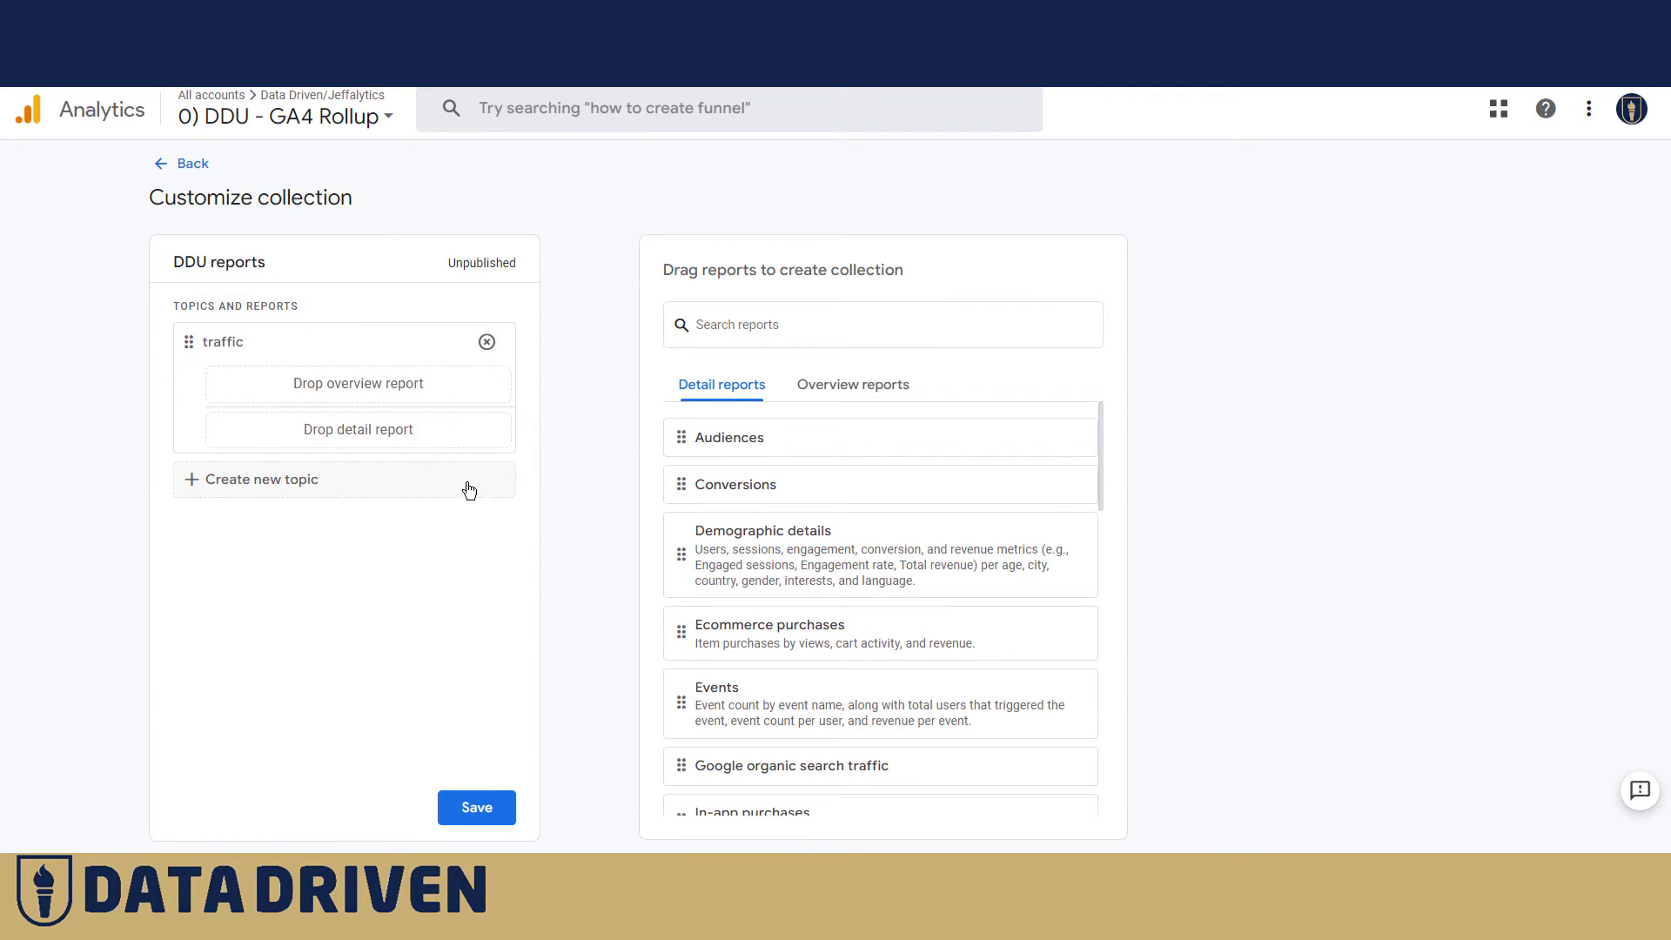
# Add the Session source / medium noHPLP and Session source / medium detail reports to the traffic topic and save the collection.
pyautogui.click(745, 327)
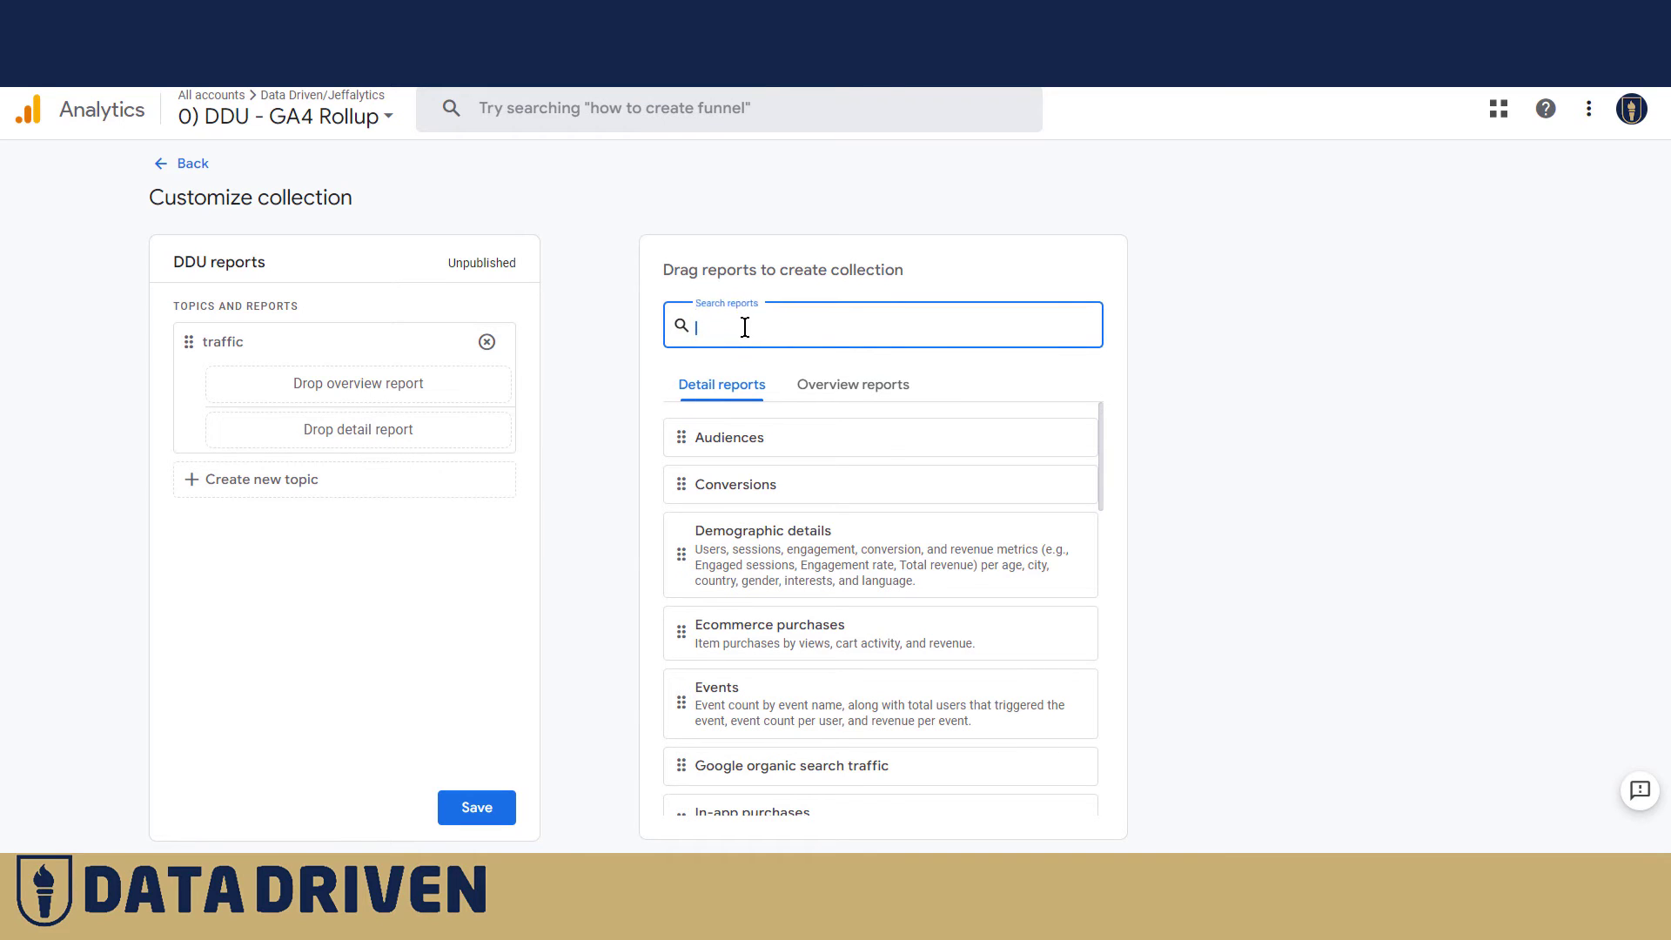
pyautogui.write('sess')
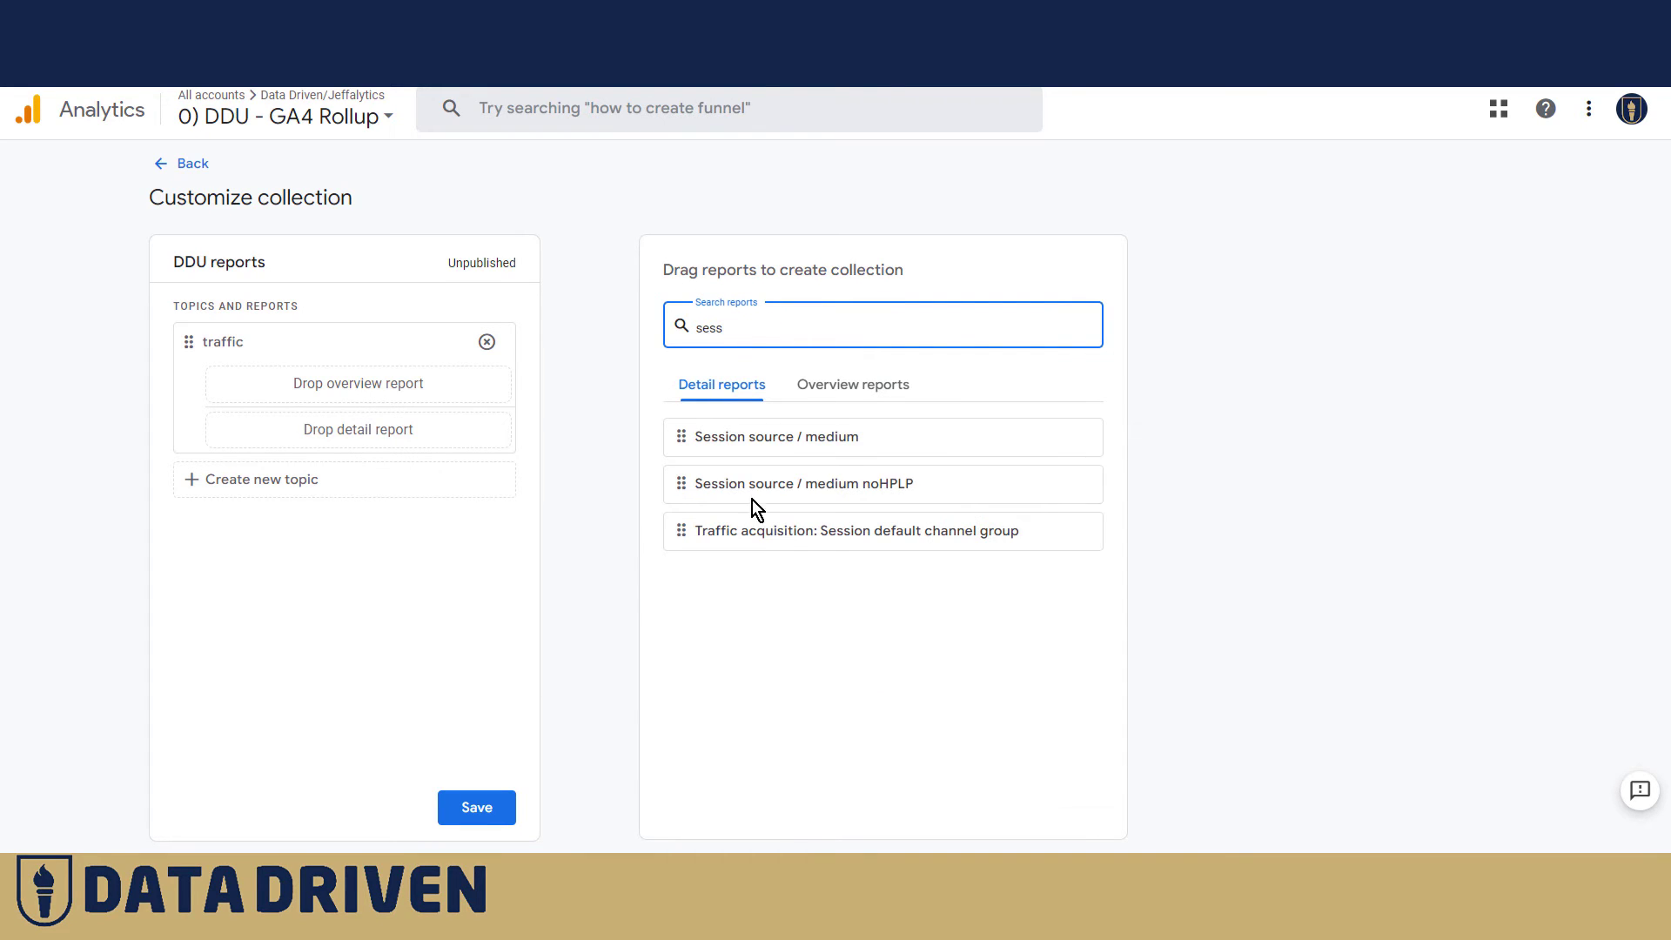
pyautogui.moveTo(682, 484); pyautogui.dragTo(228, 427)
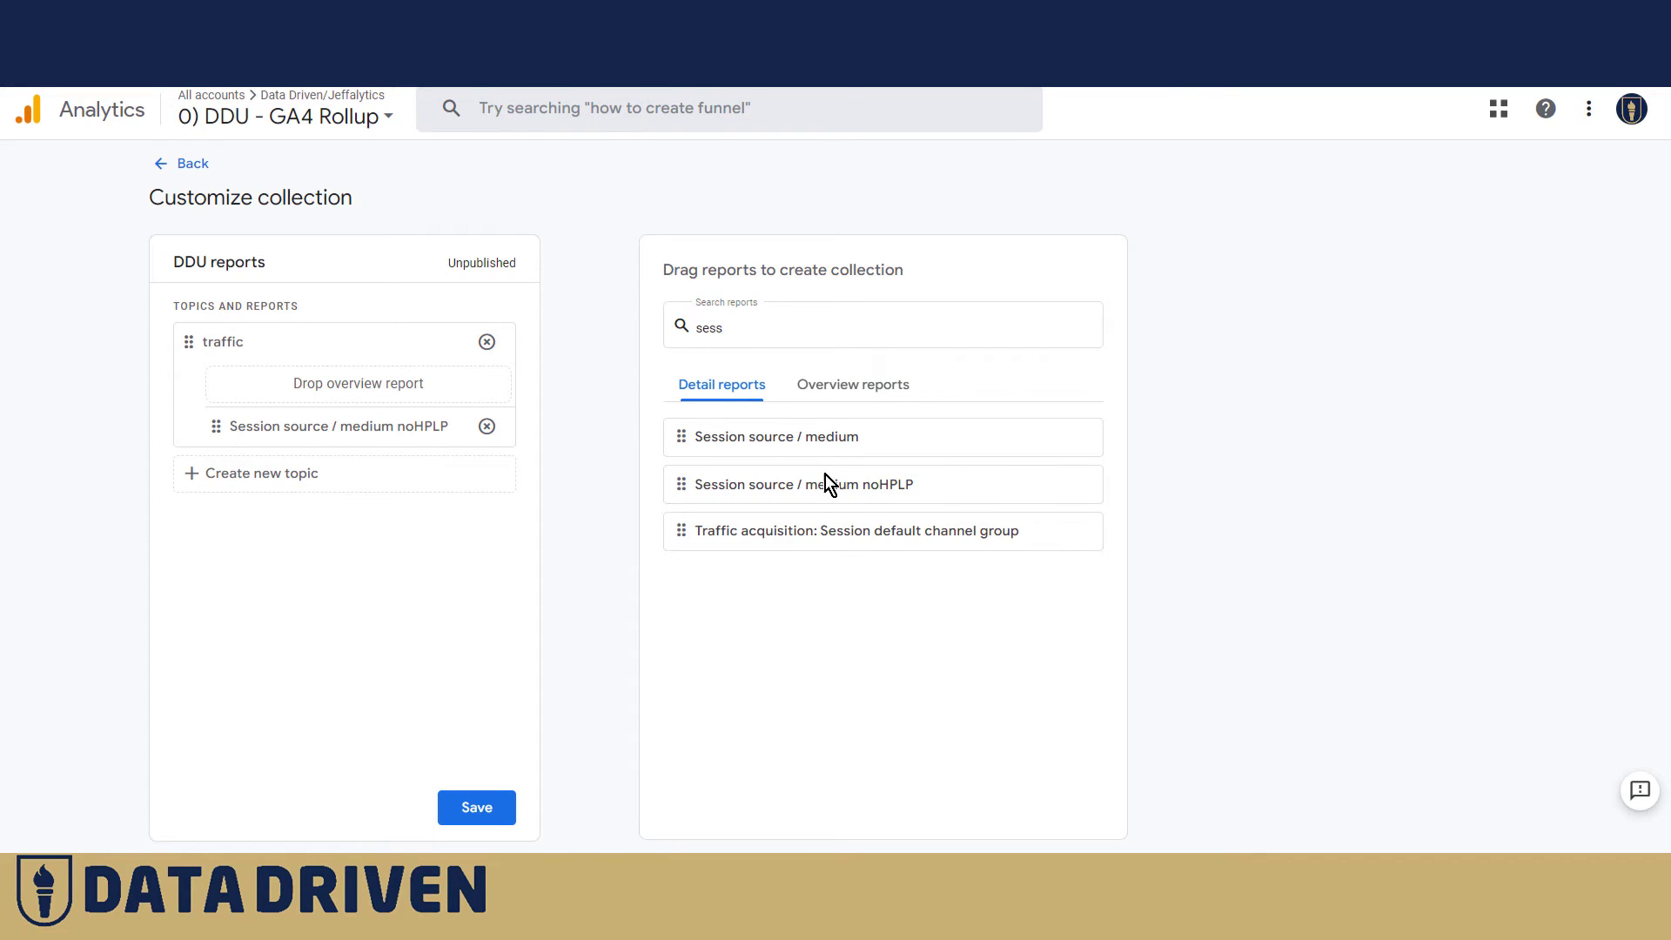
pyautogui.moveTo(682, 436); pyautogui.dragTo(230, 441)
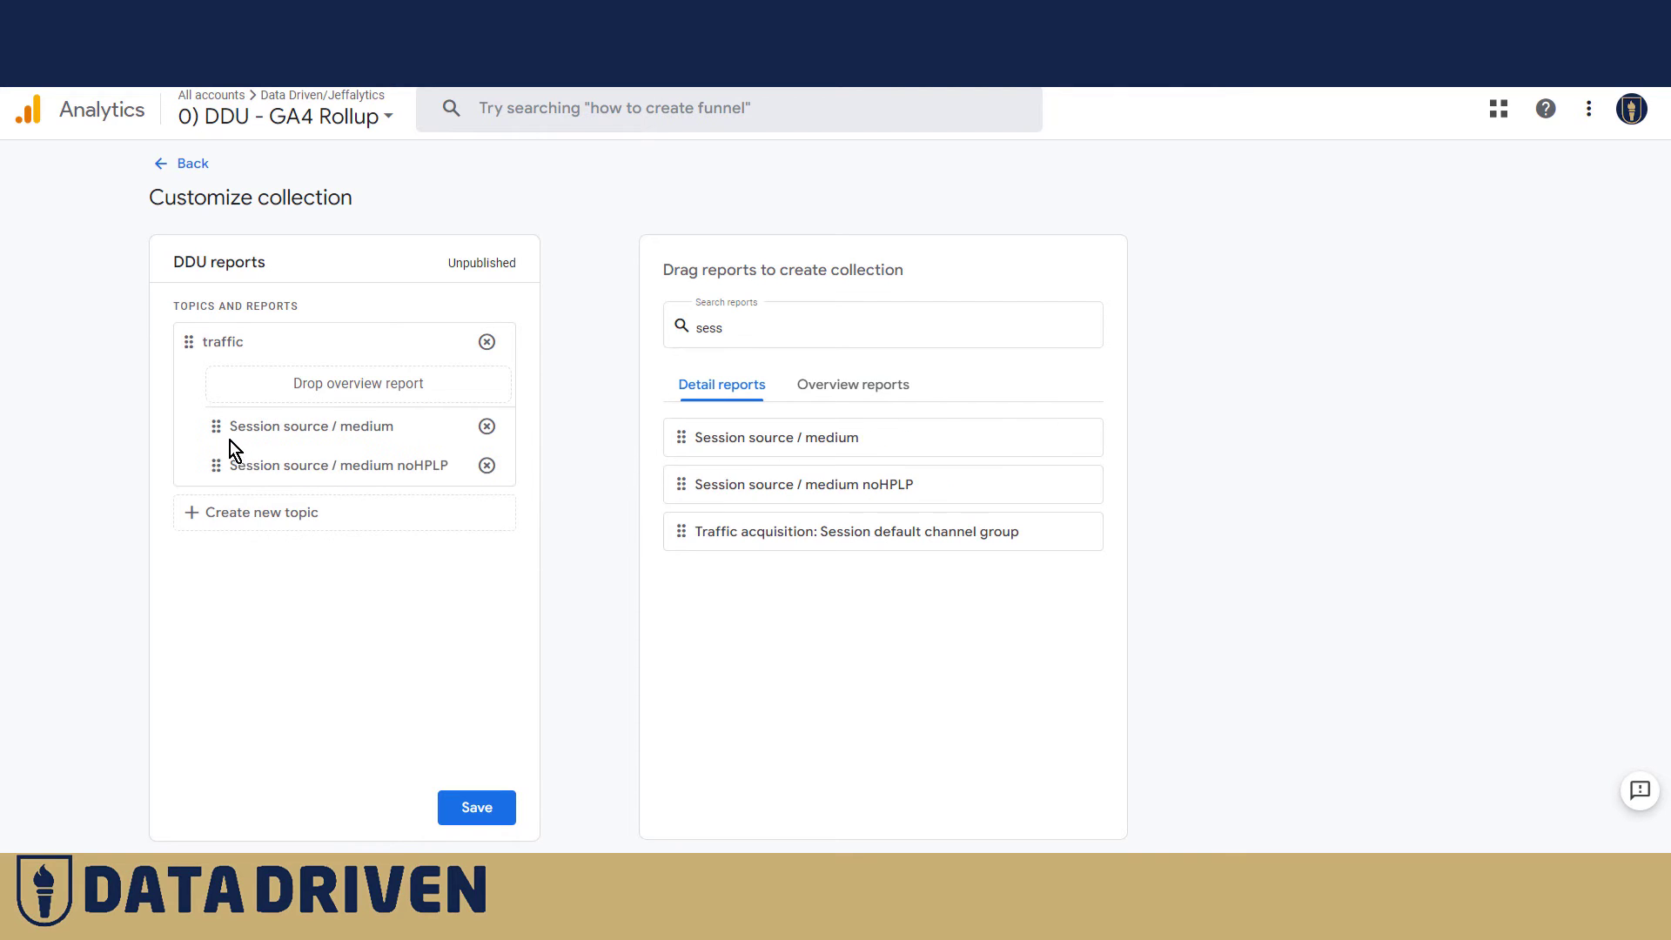
pyautogui.click(468, 809)
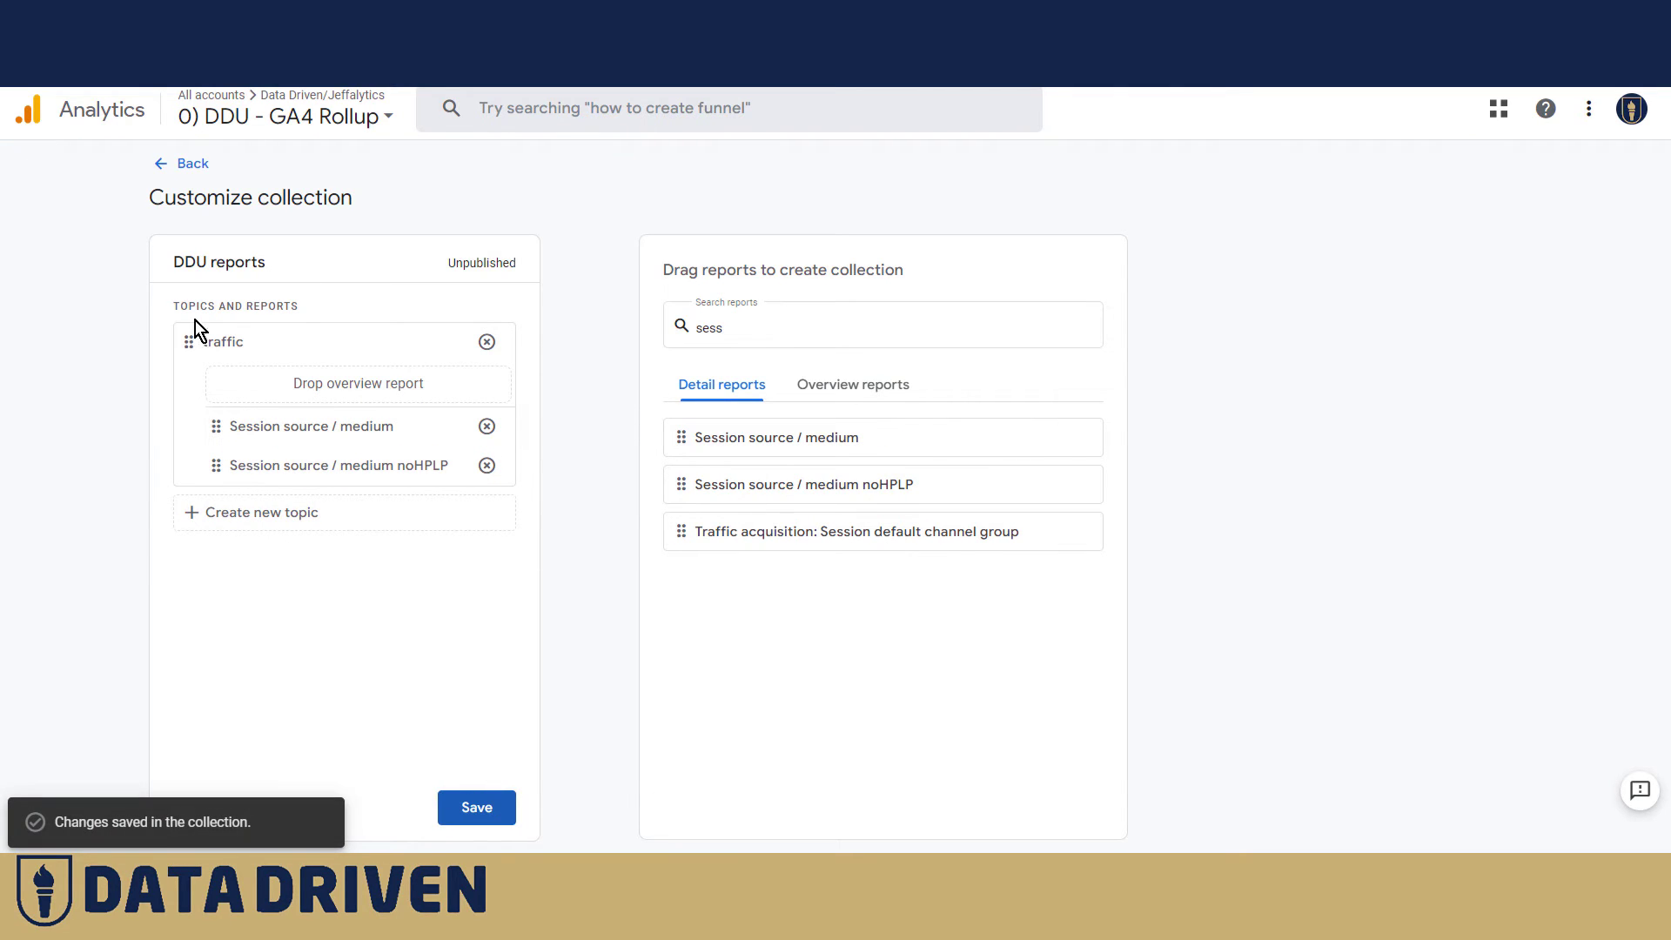
# Return to the Library, publish the DDU reports collection and reload Analytics.
pyautogui.click(157, 161)
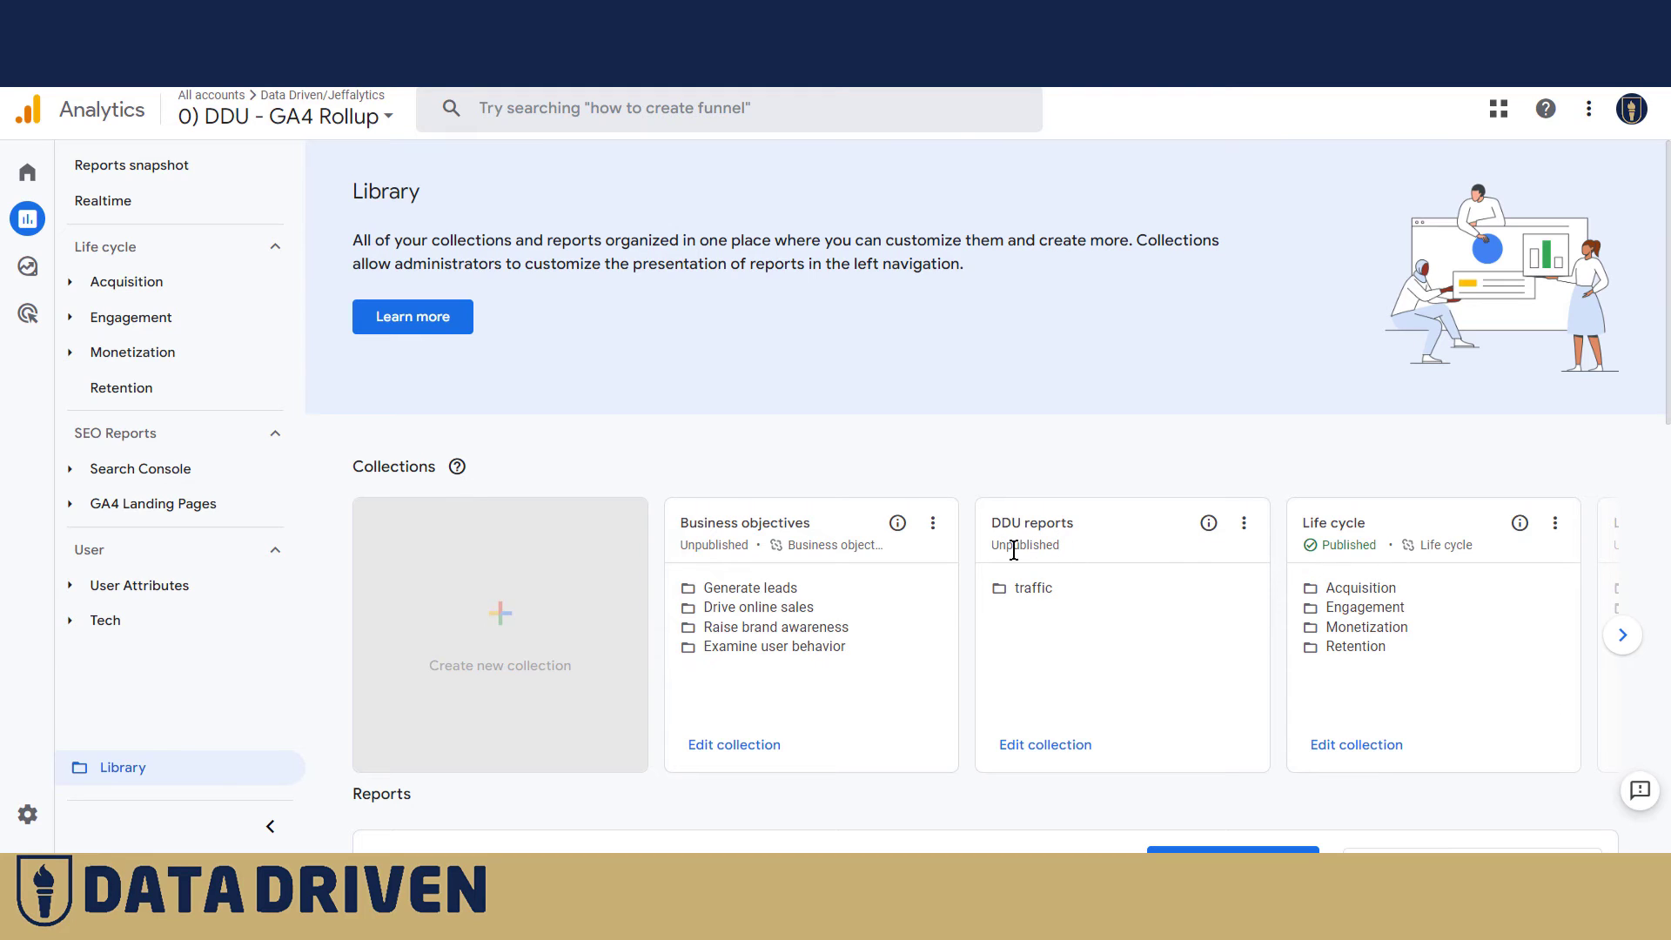
pyautogui.click(1244, 522)
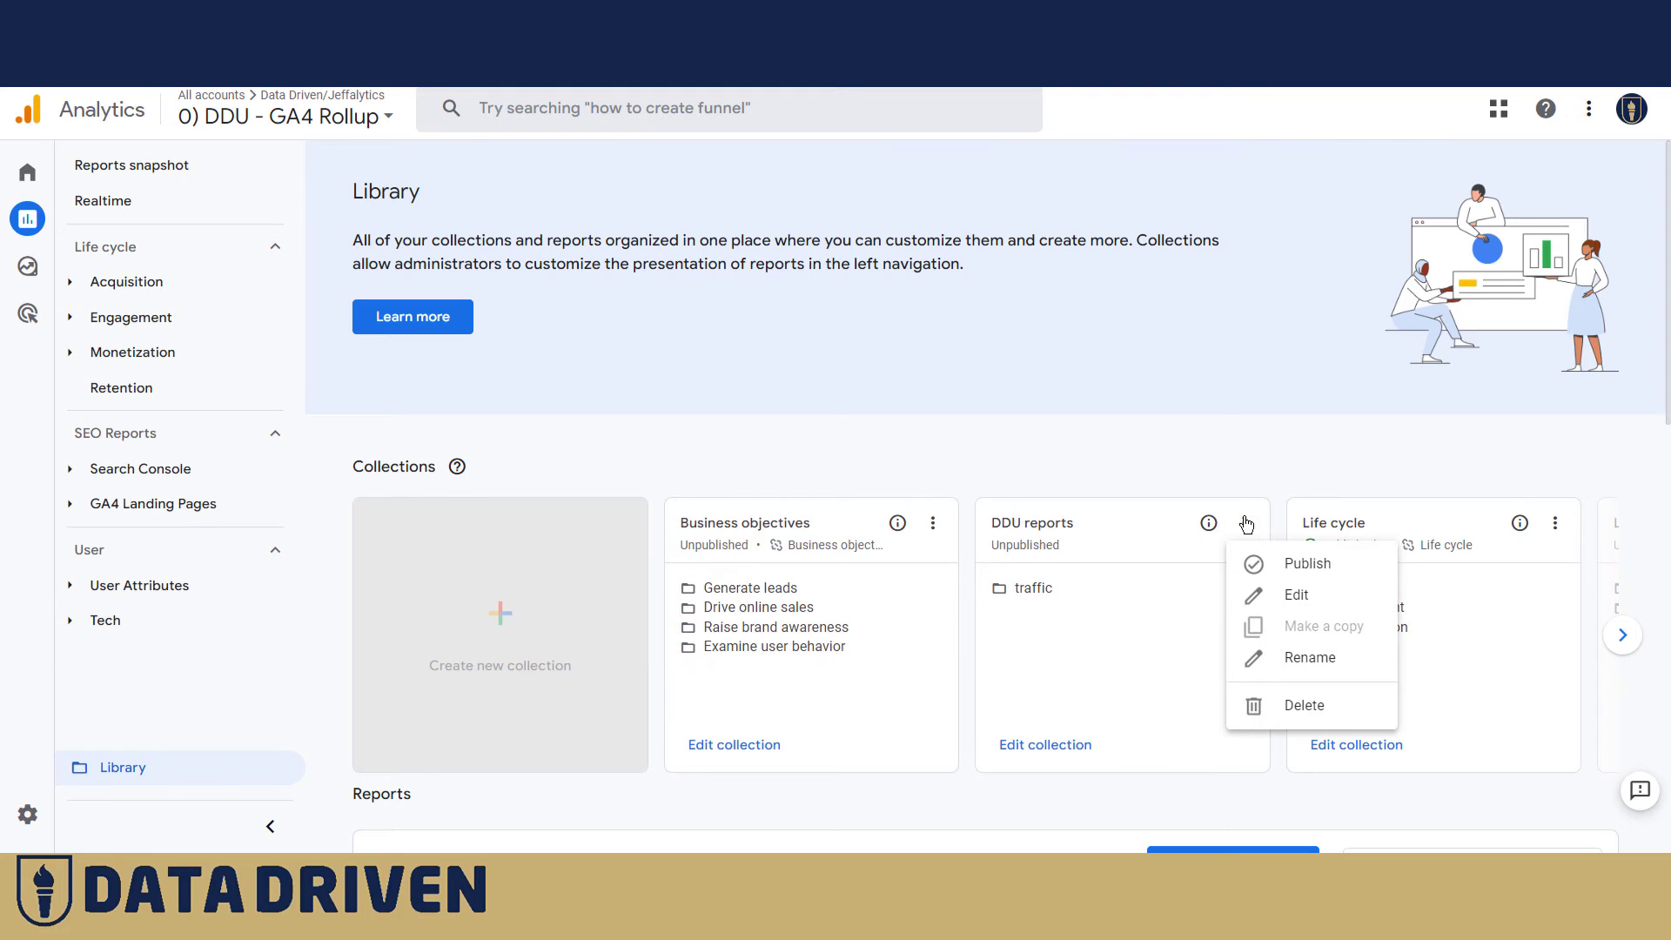
pyautogui.click(1267, 561)
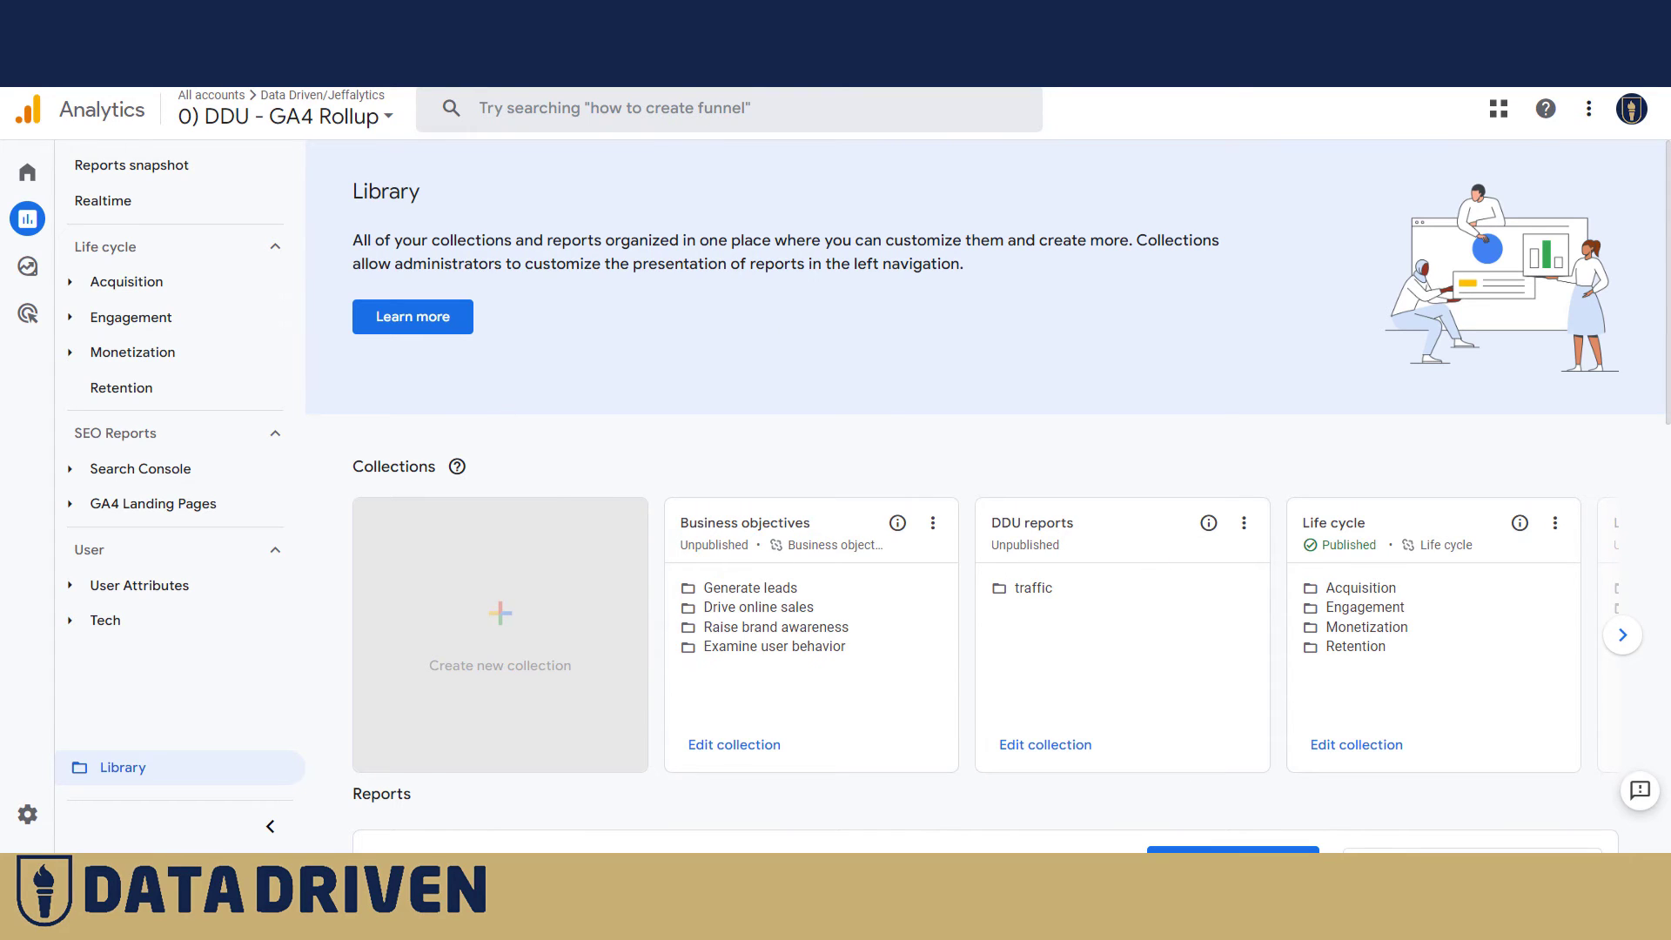
pyautogui.press('F5')
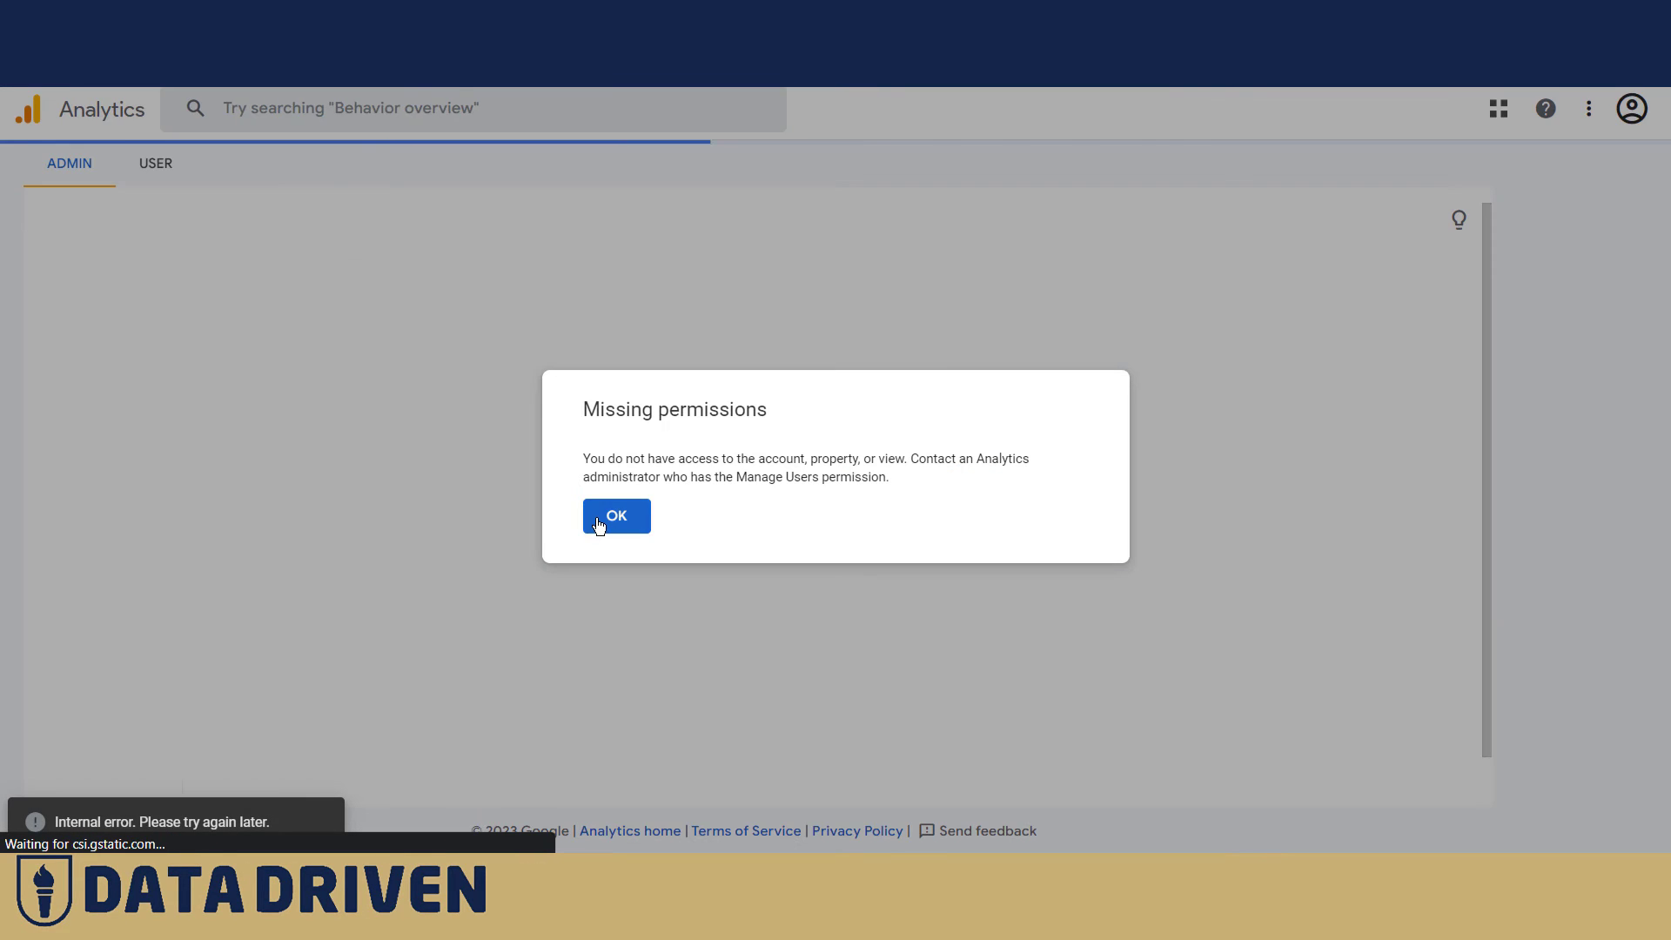
pyautogui.click(599, 523)
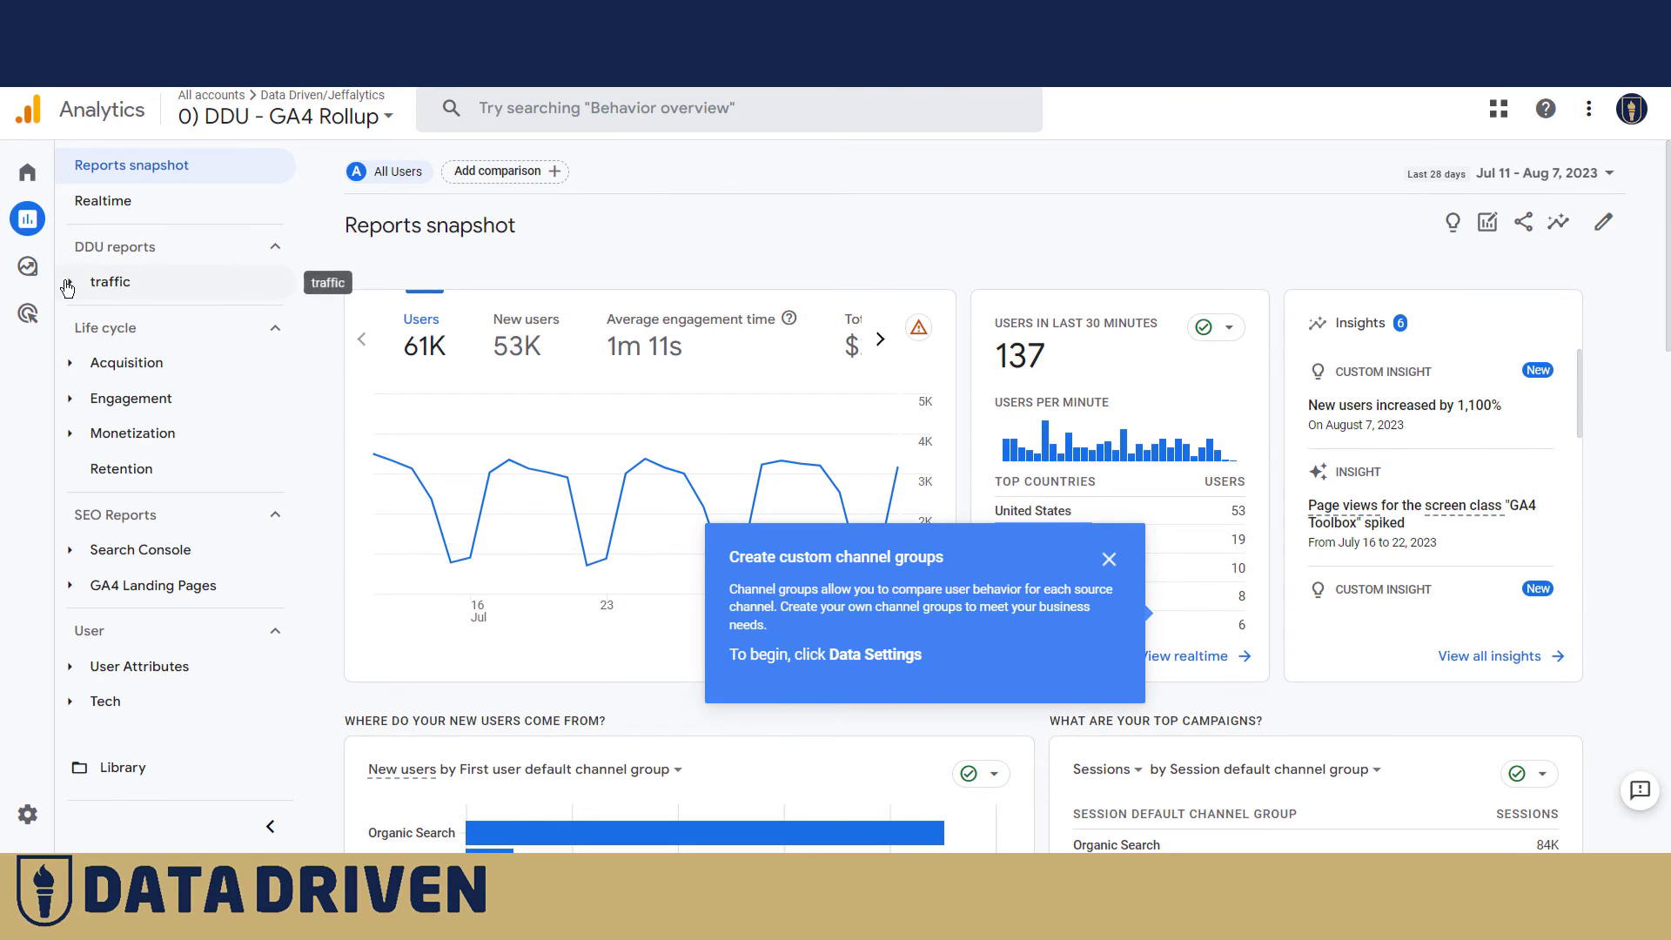
# Open the Session source / medium noHPLP report from the traffic topic for customization and remove its Landing page + query string filter.
pyautogui.click(103, 286)
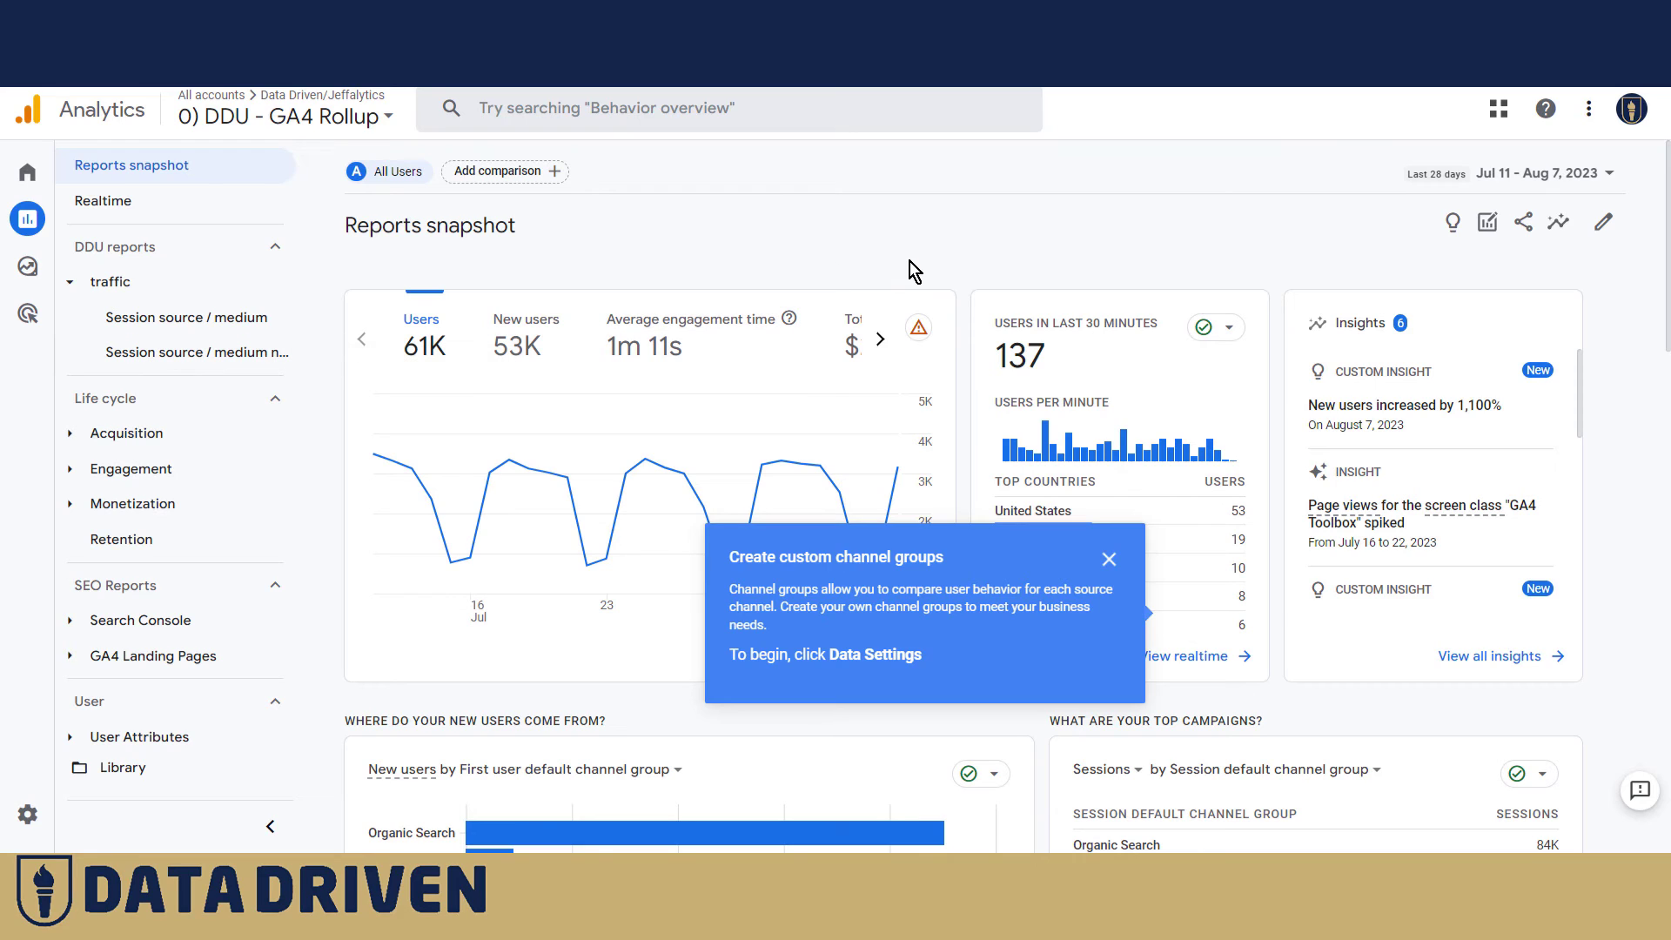
pyautogui.click(165, 358)
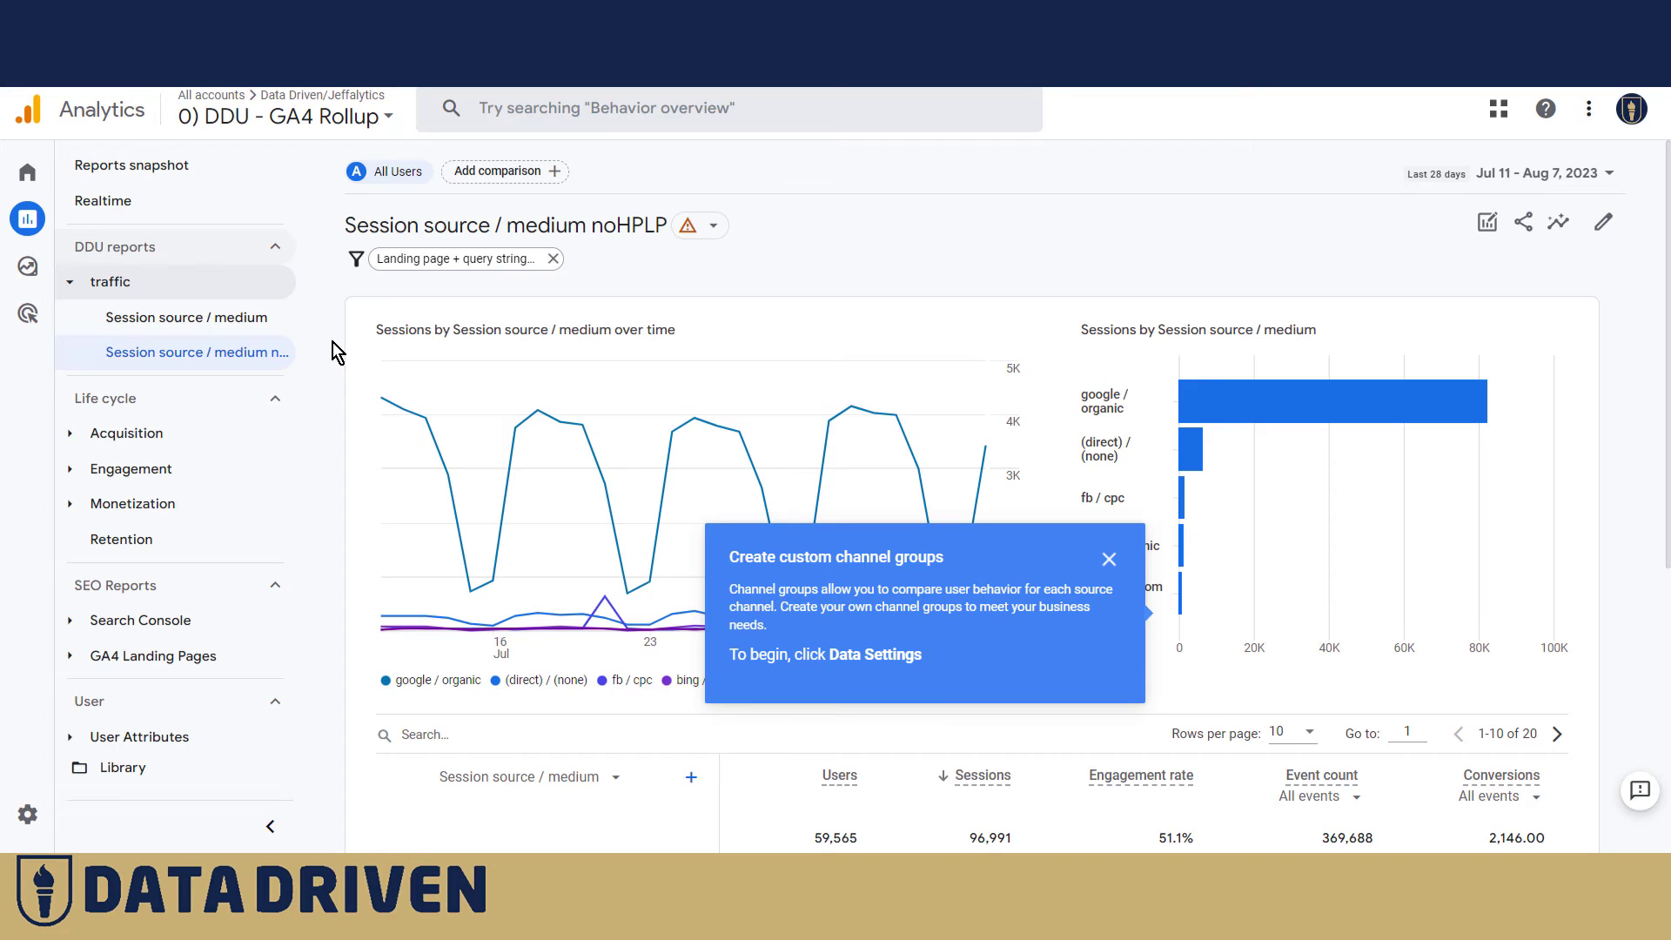
pyautogui.click(1605, 224)
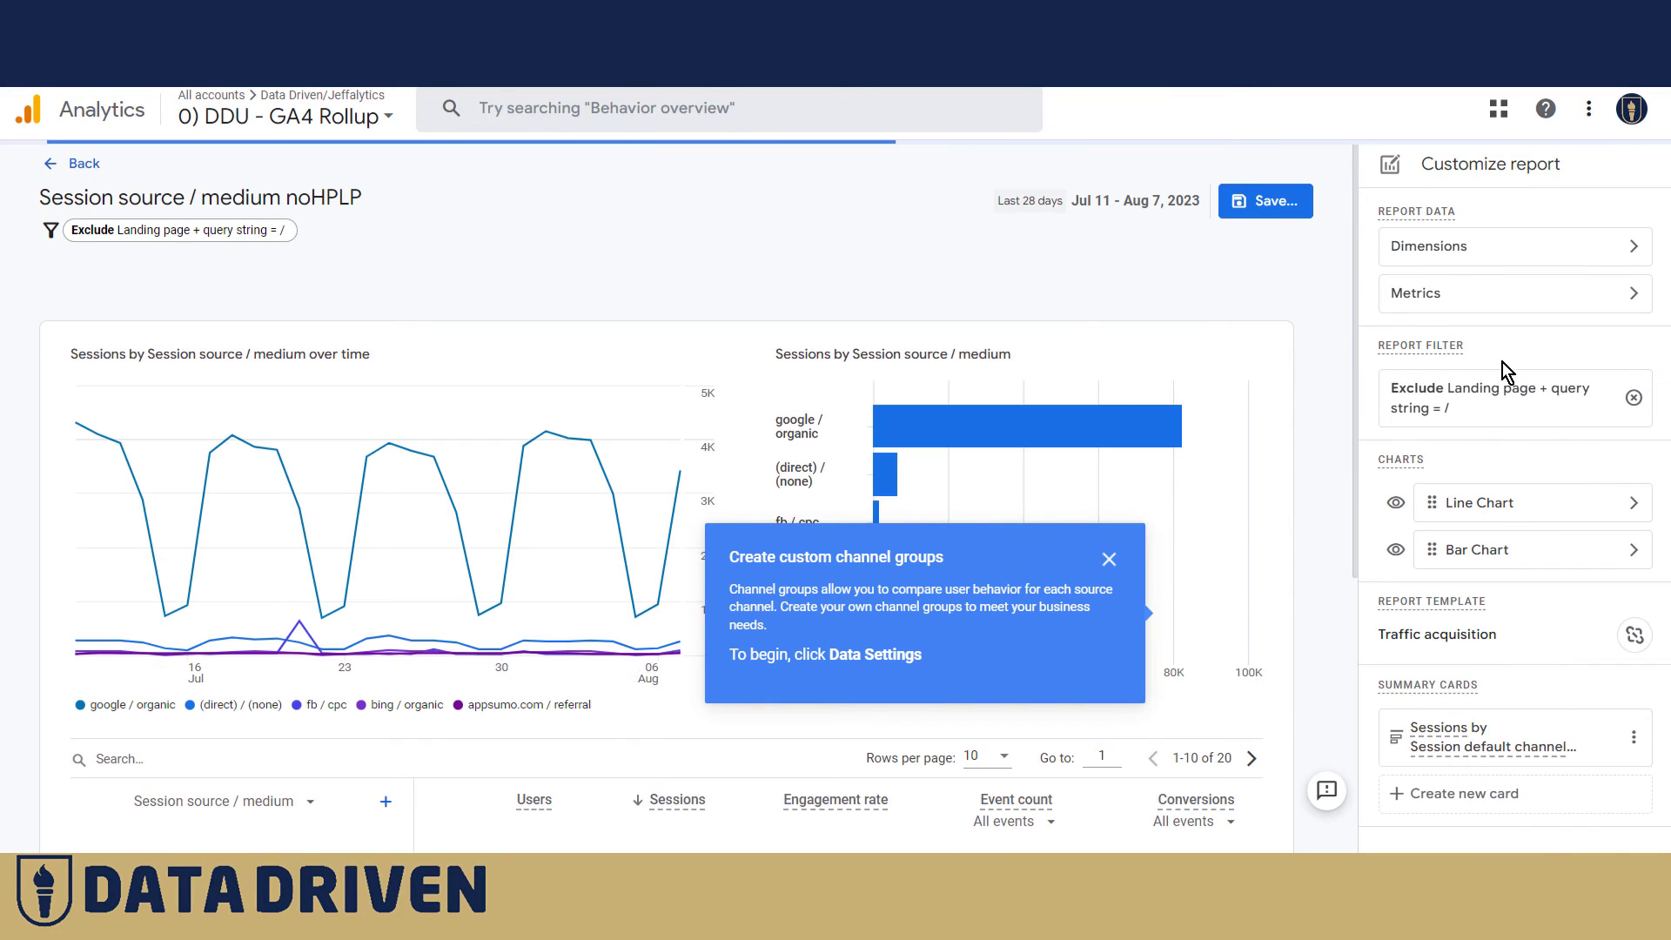
pyautogui.click(1634, 398)
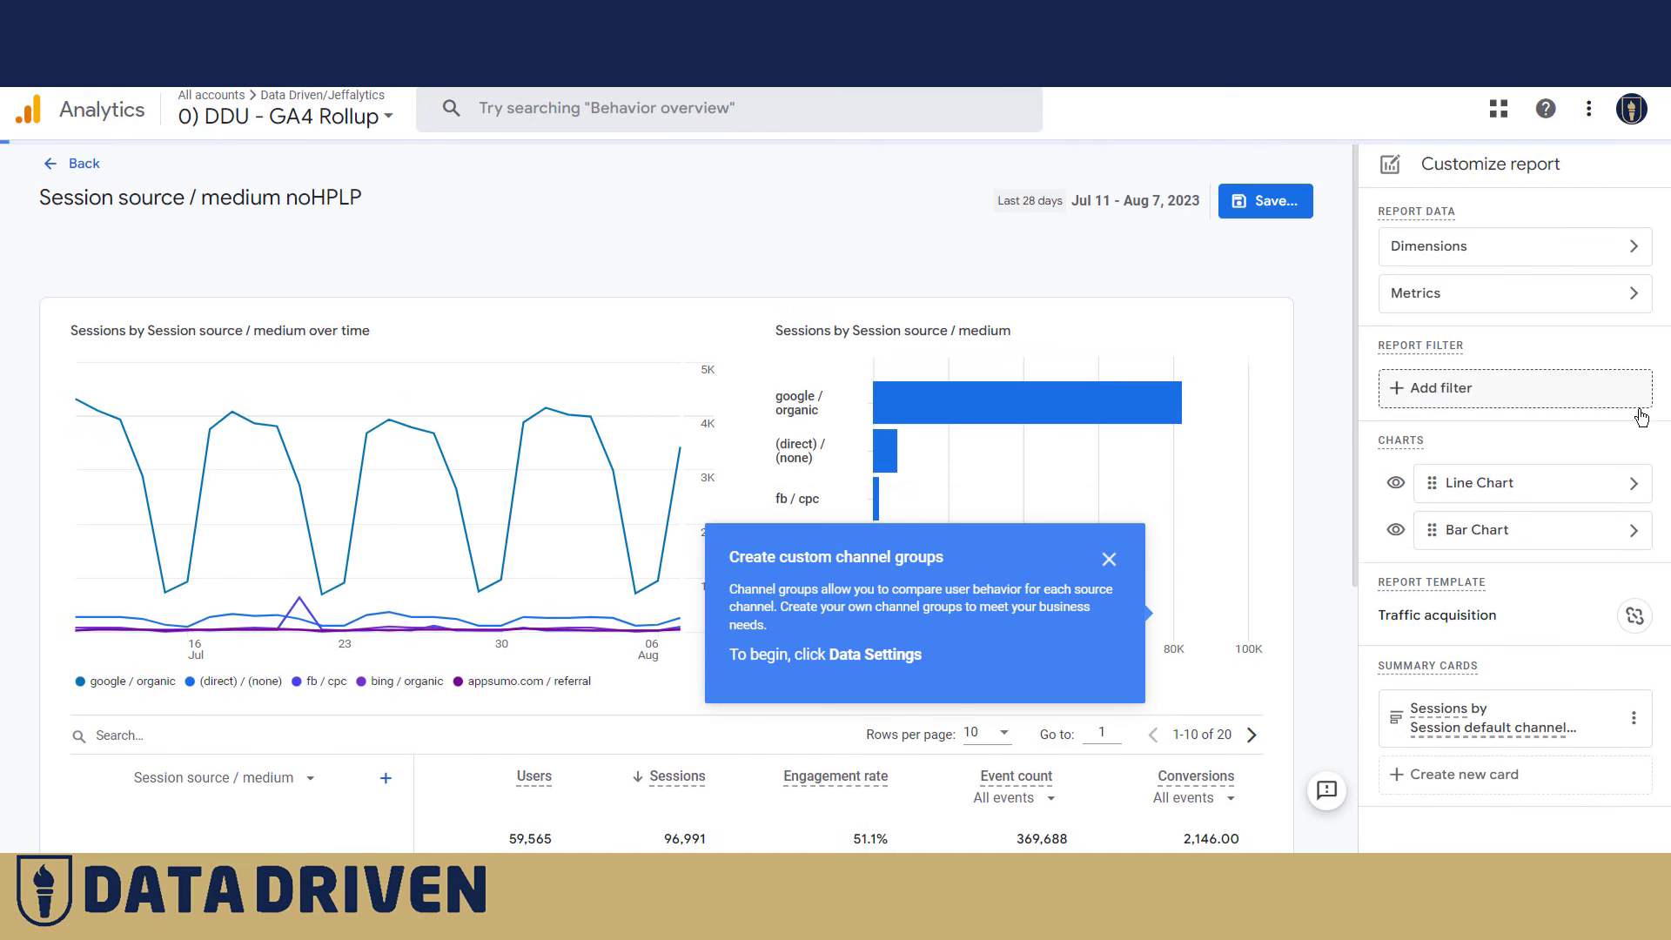
# Add and apply a report filter where page_title contains "analytics".
pyautogui.click(1419, 389)
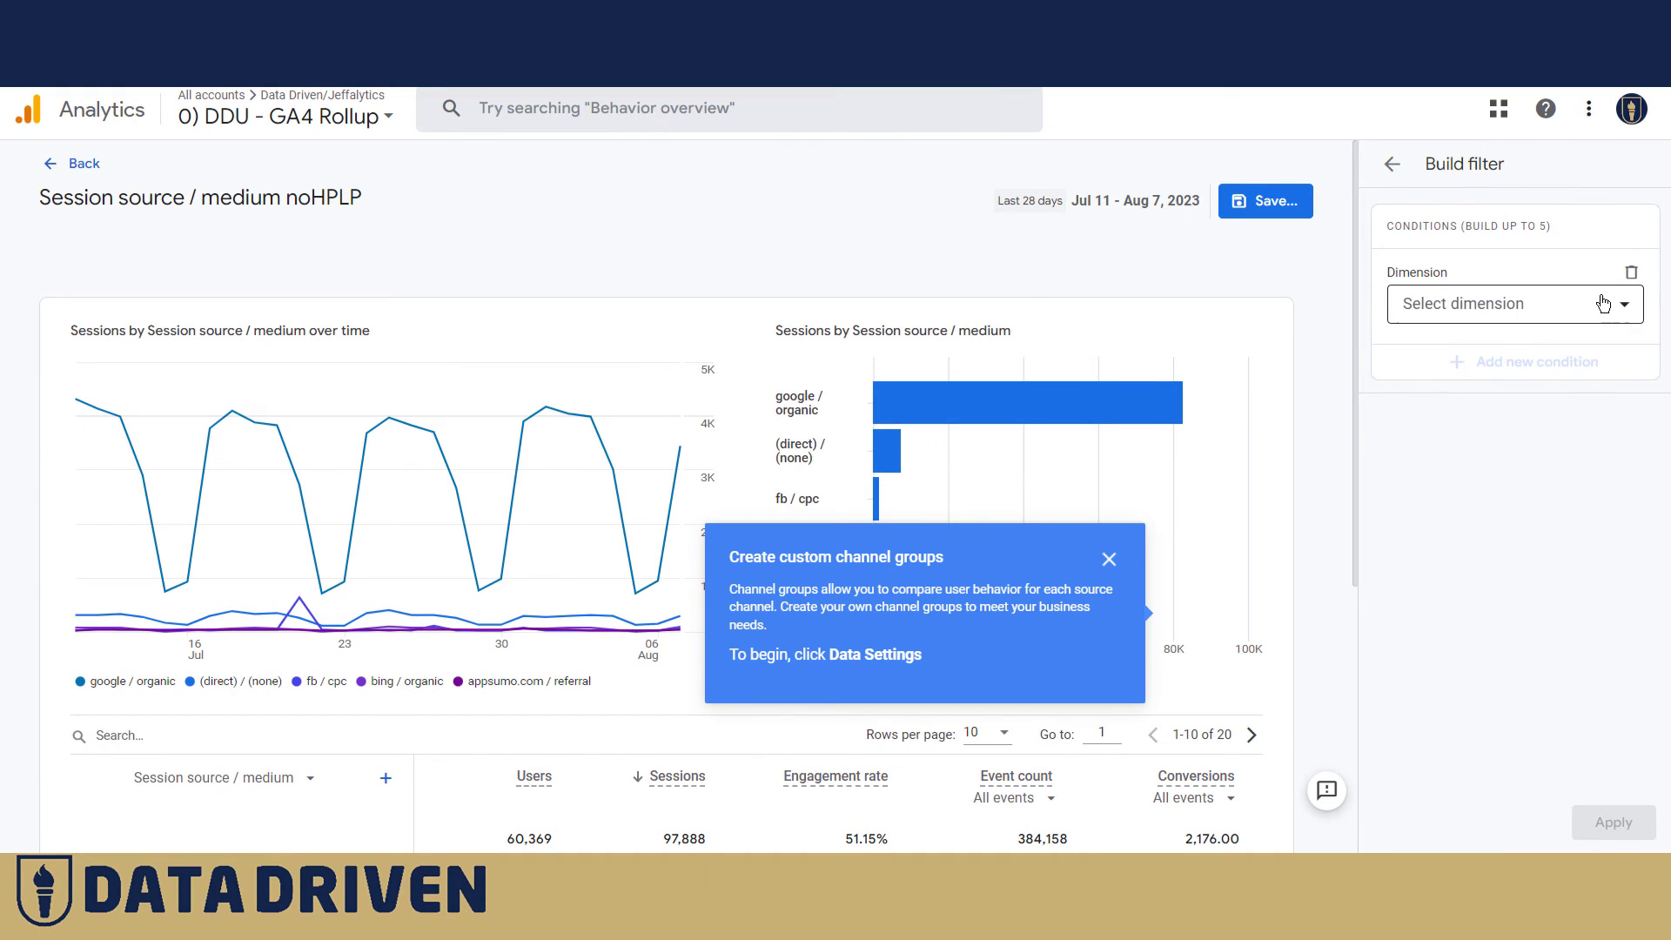
pyautogui.click(1606, 321)
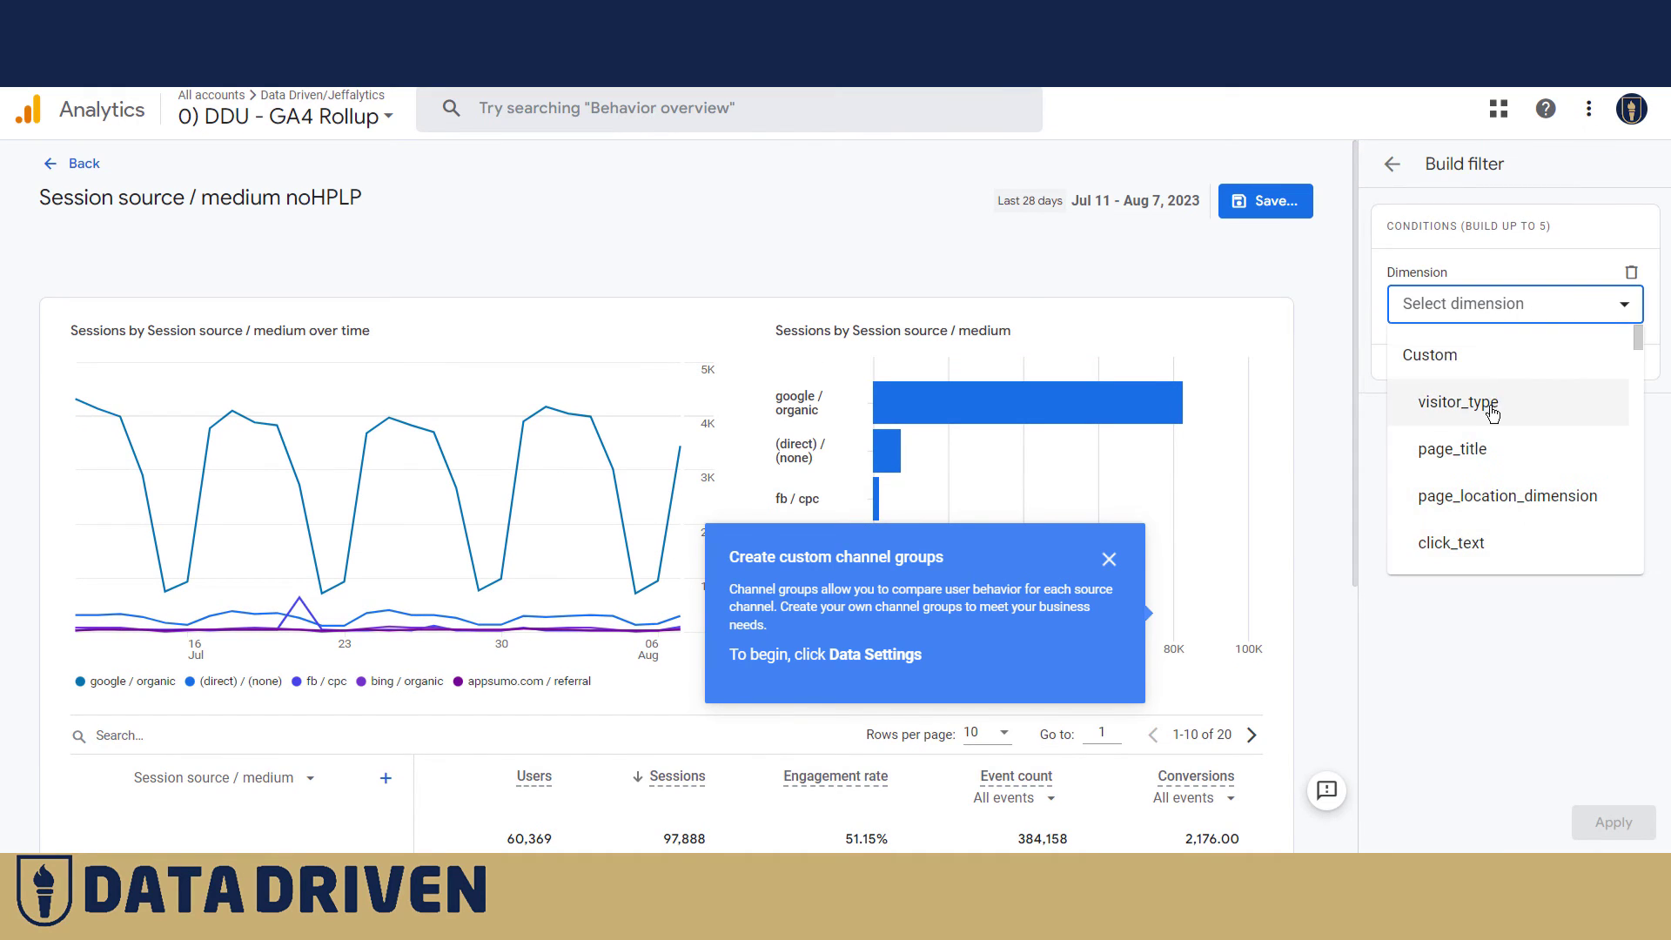
pyautogui.click(1443, 453)
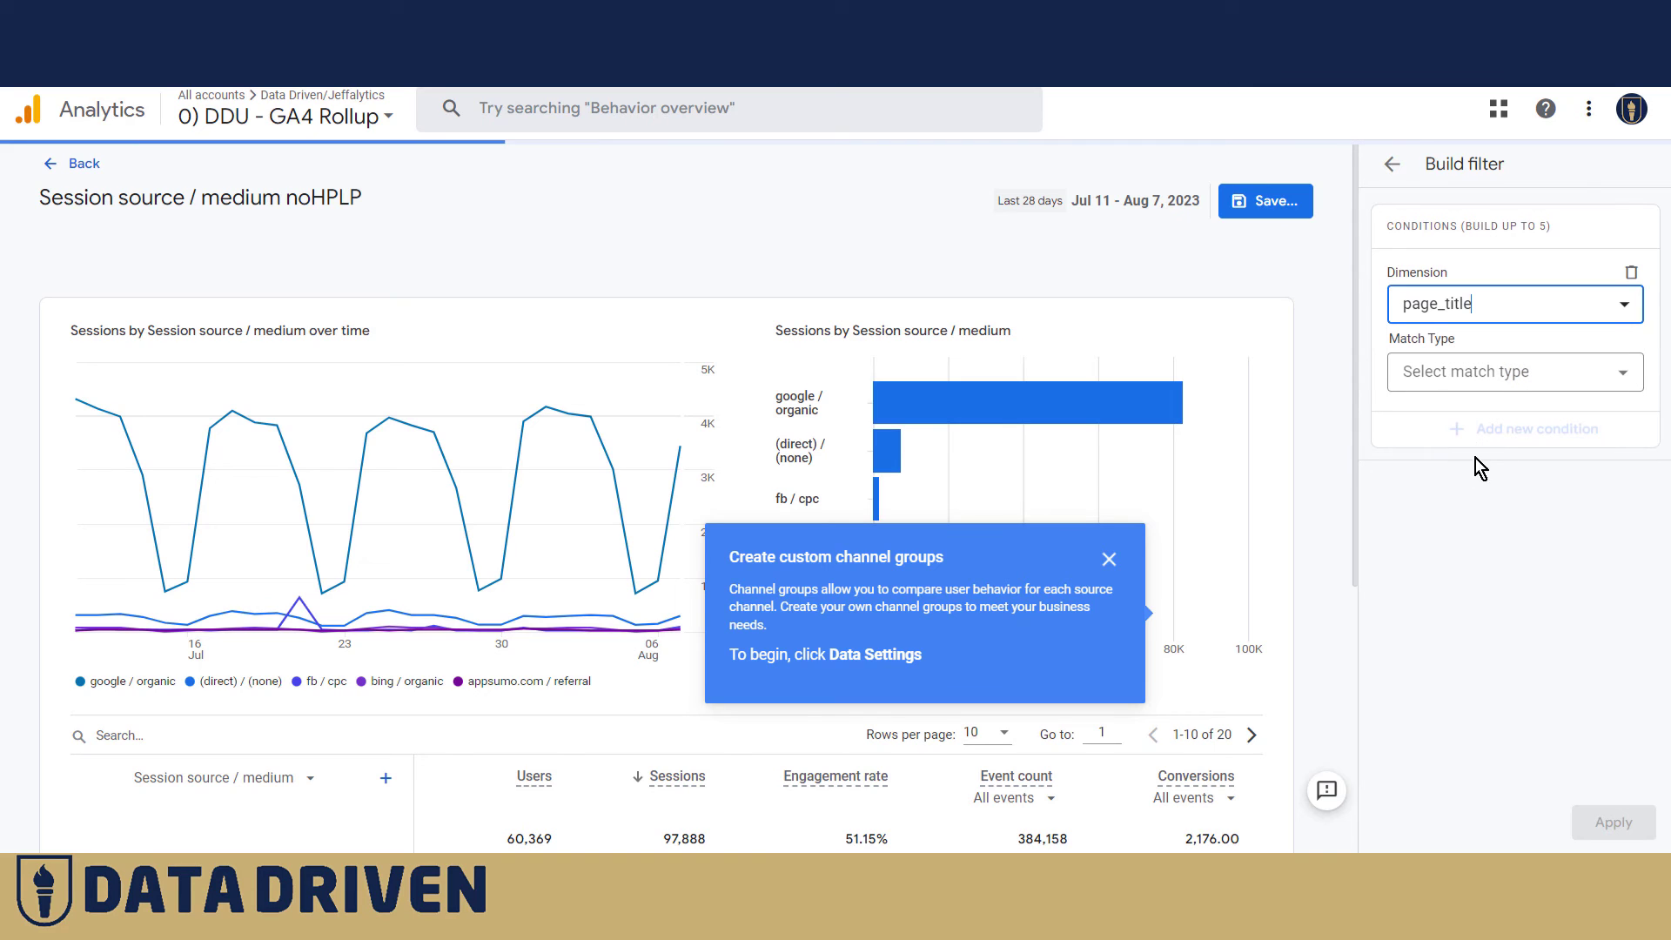
pyautogui.click(1498, 374)
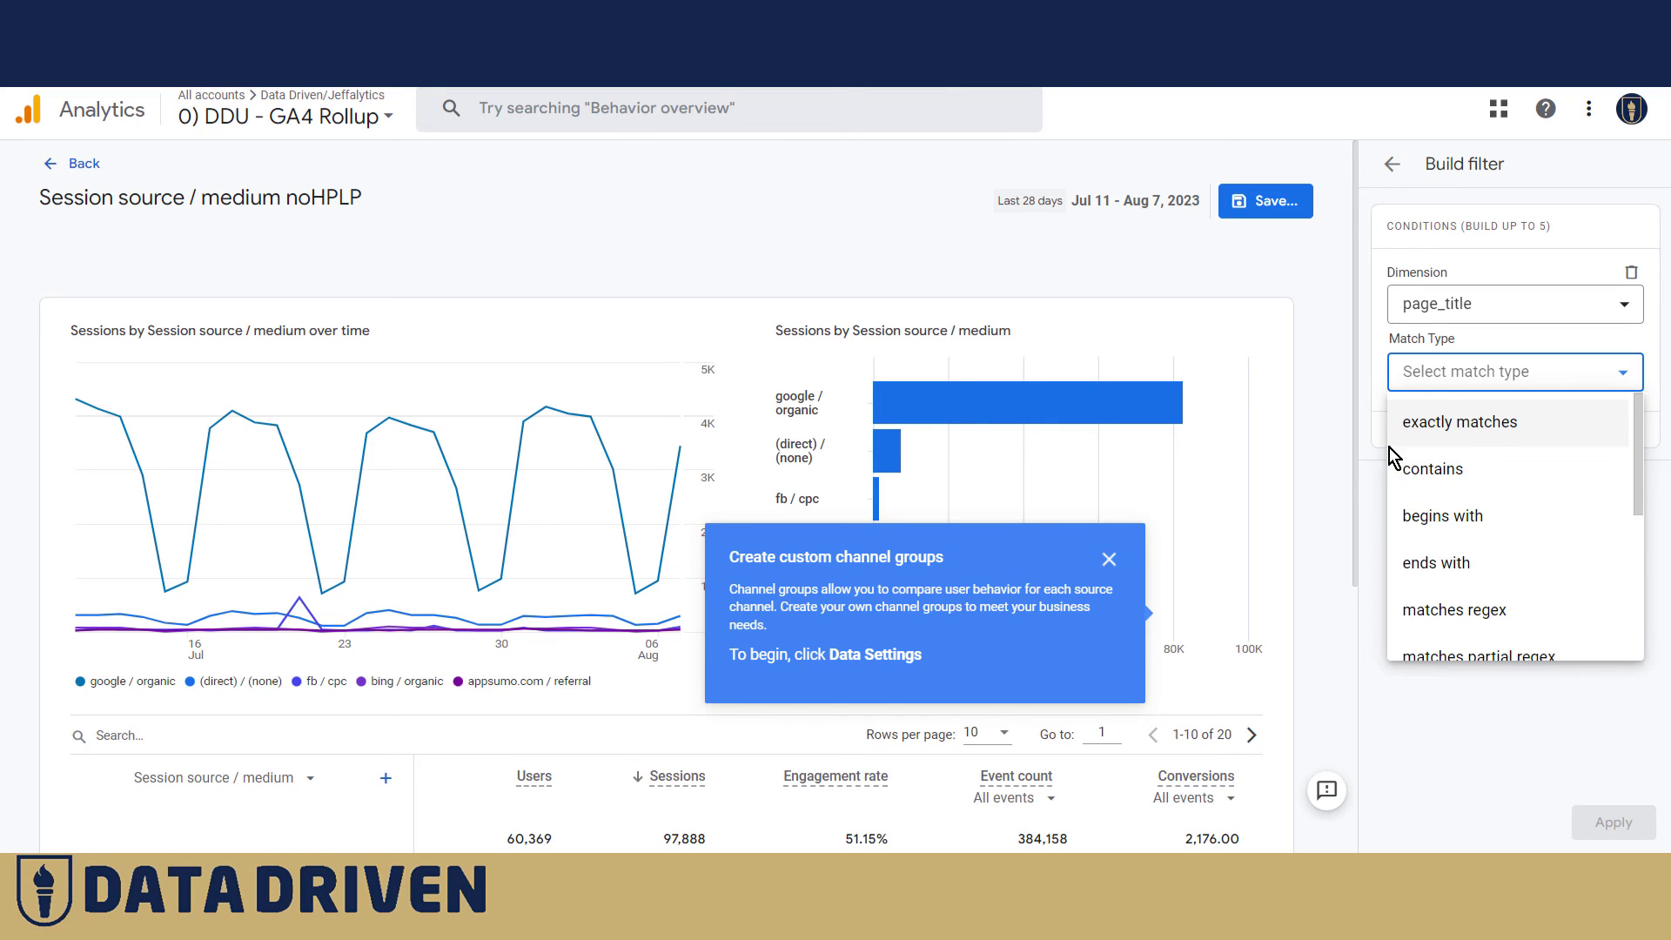
pyautogui.scroll(-2, 1474, 591)
pyautogui.scroll(-3, 1475, 591)
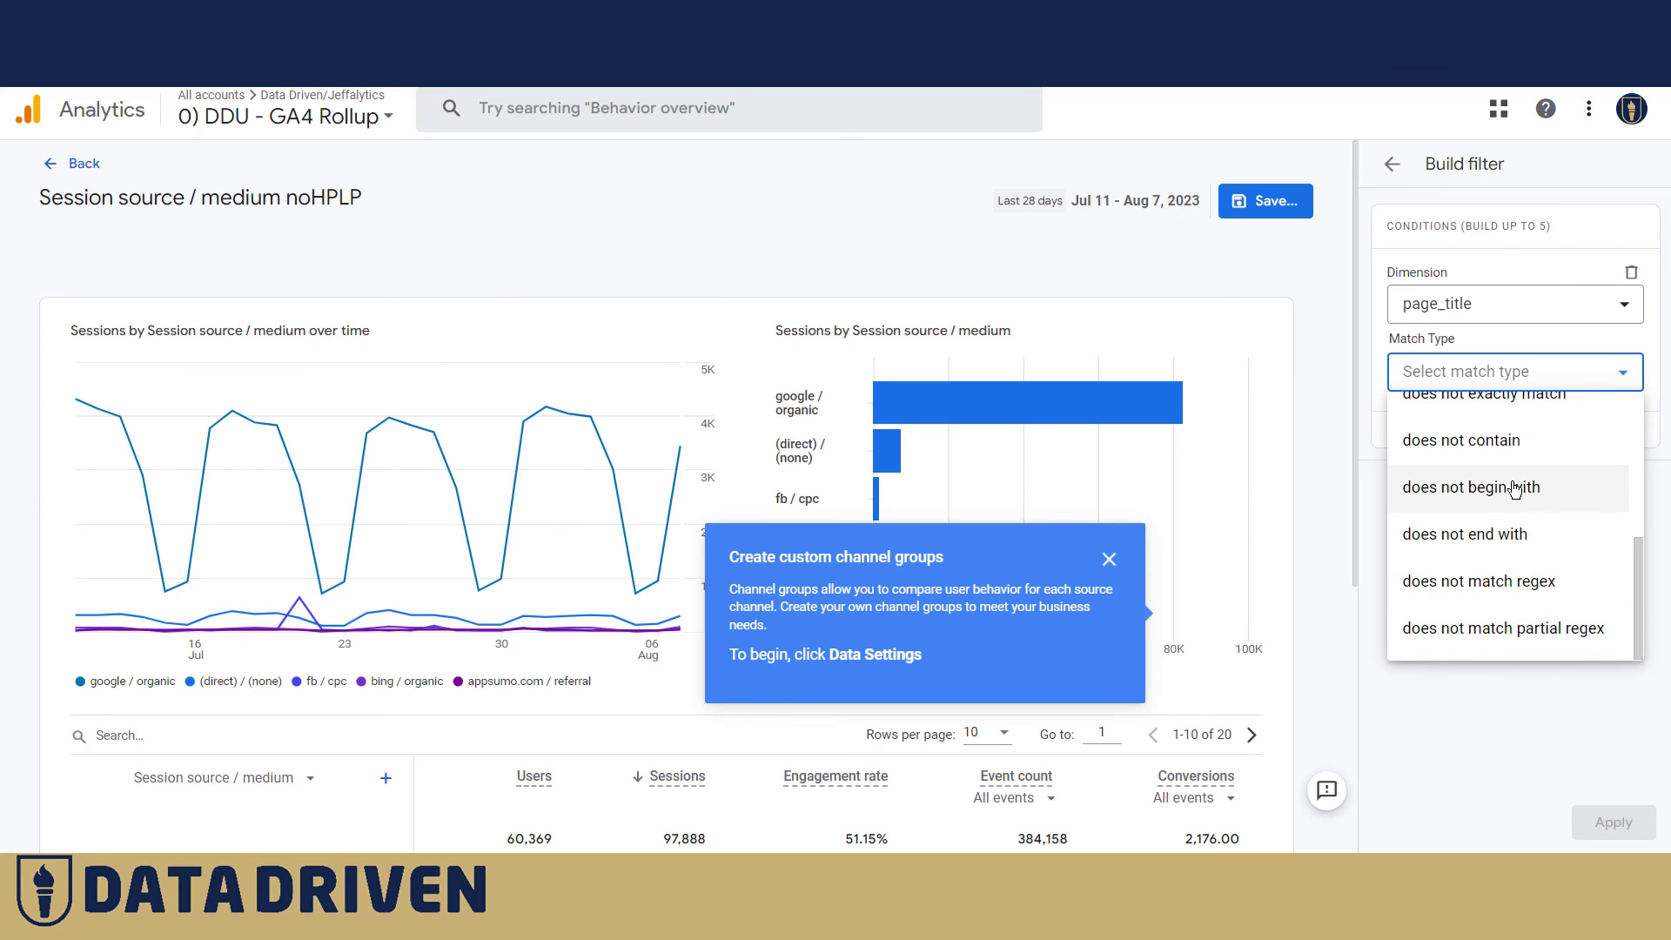
pyautogui.click(1373, 411)
pyautogui.click(1570, 376)
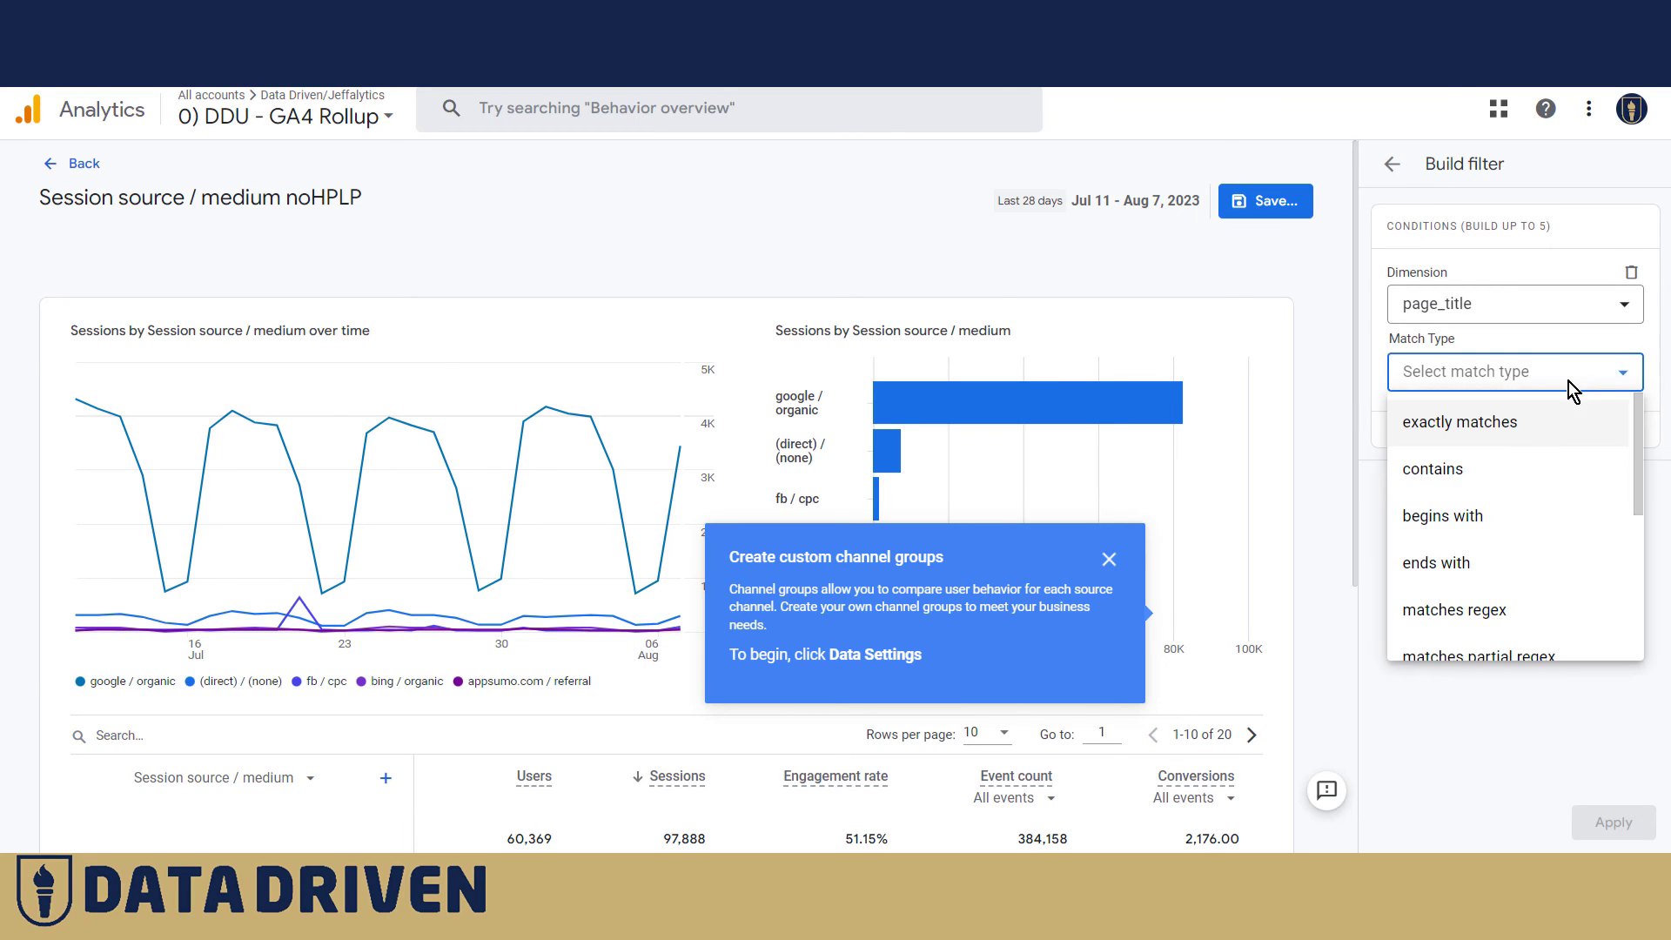
pyautogui.click(1461, 477)
pyautogui.click(1471, 443)
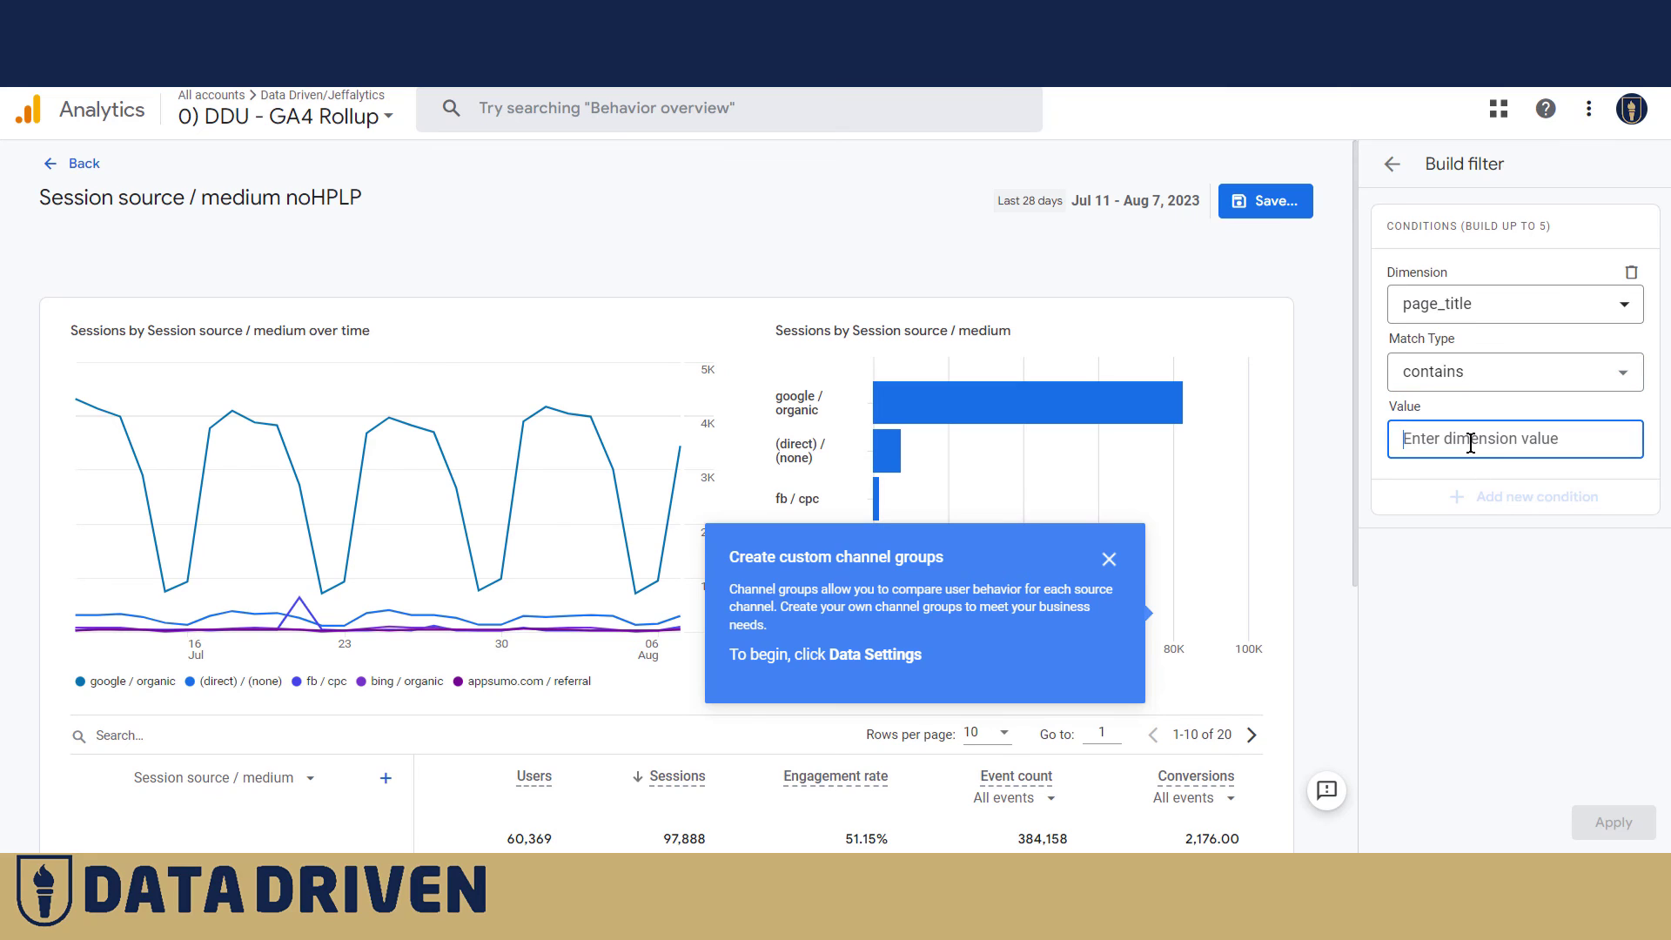
pyautogui.write('analytics')
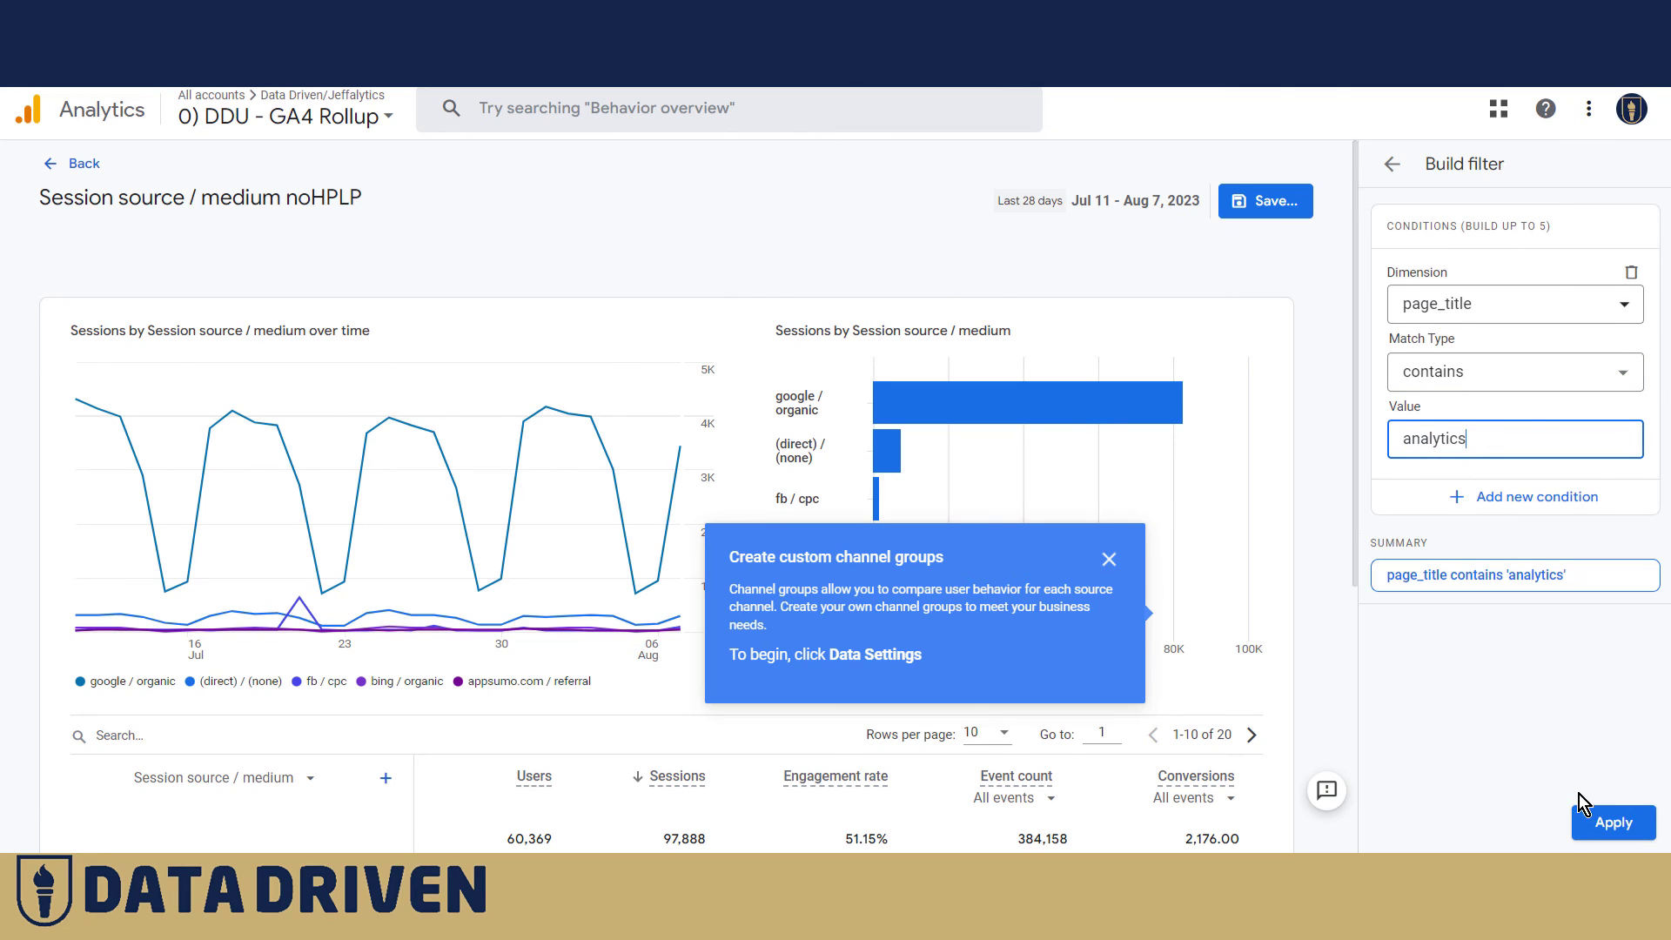
pyautogui.click(1616, 829)
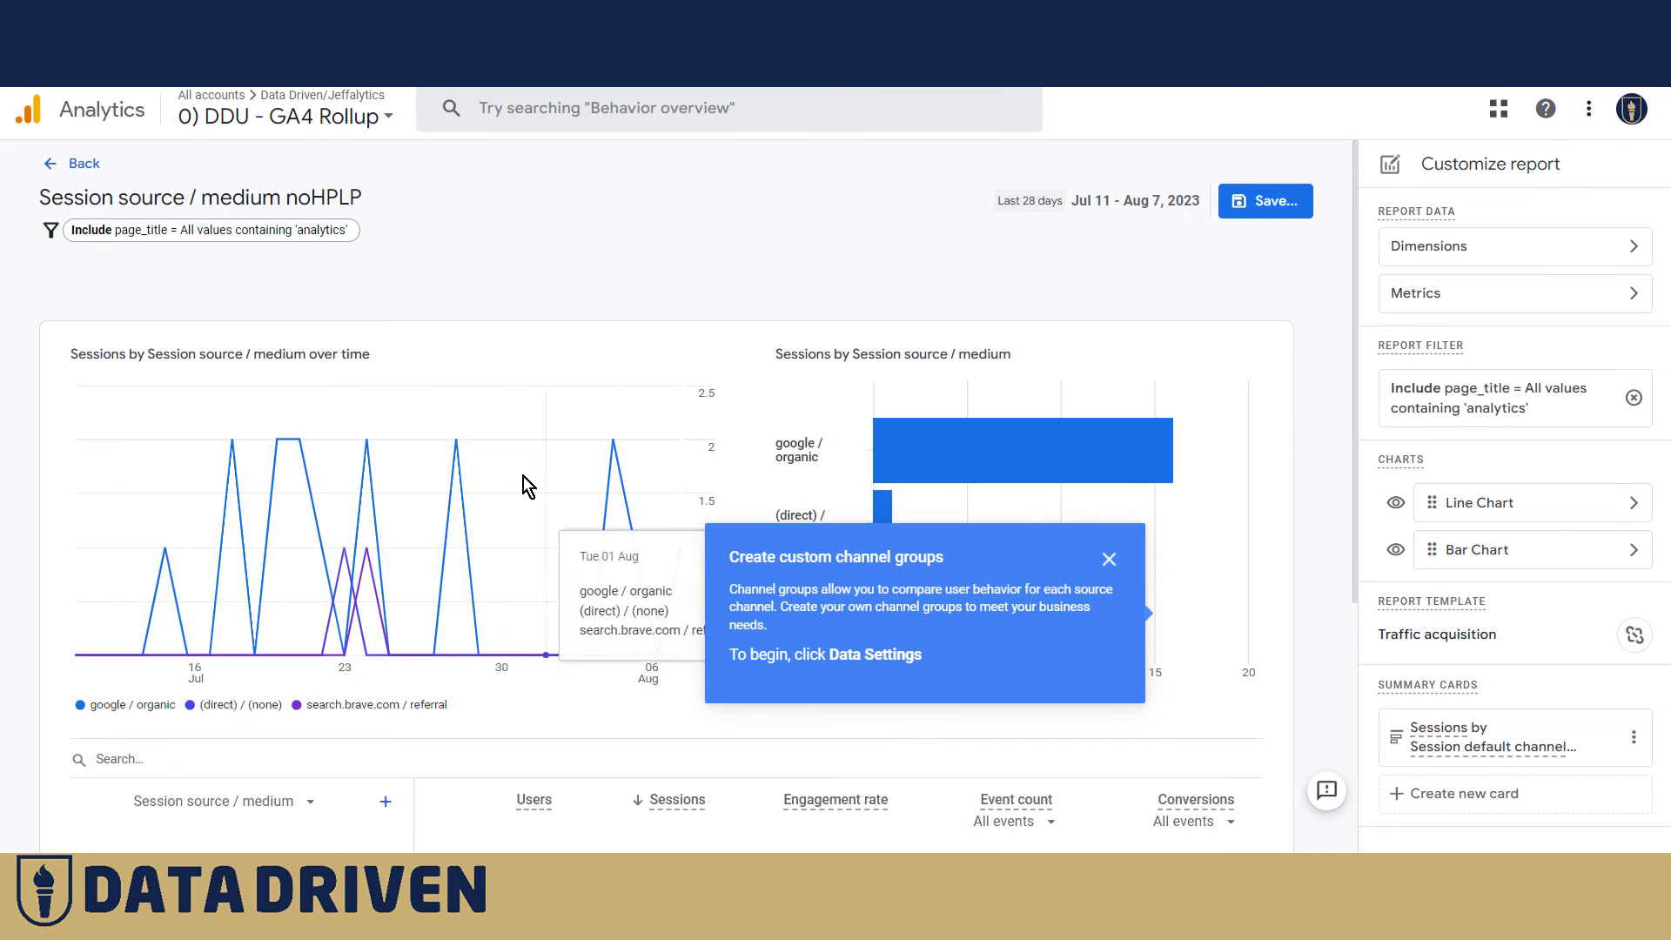
pyautogui.scroll(-3, 496, 440)
pyautogui.scroll(3, 533, 552)
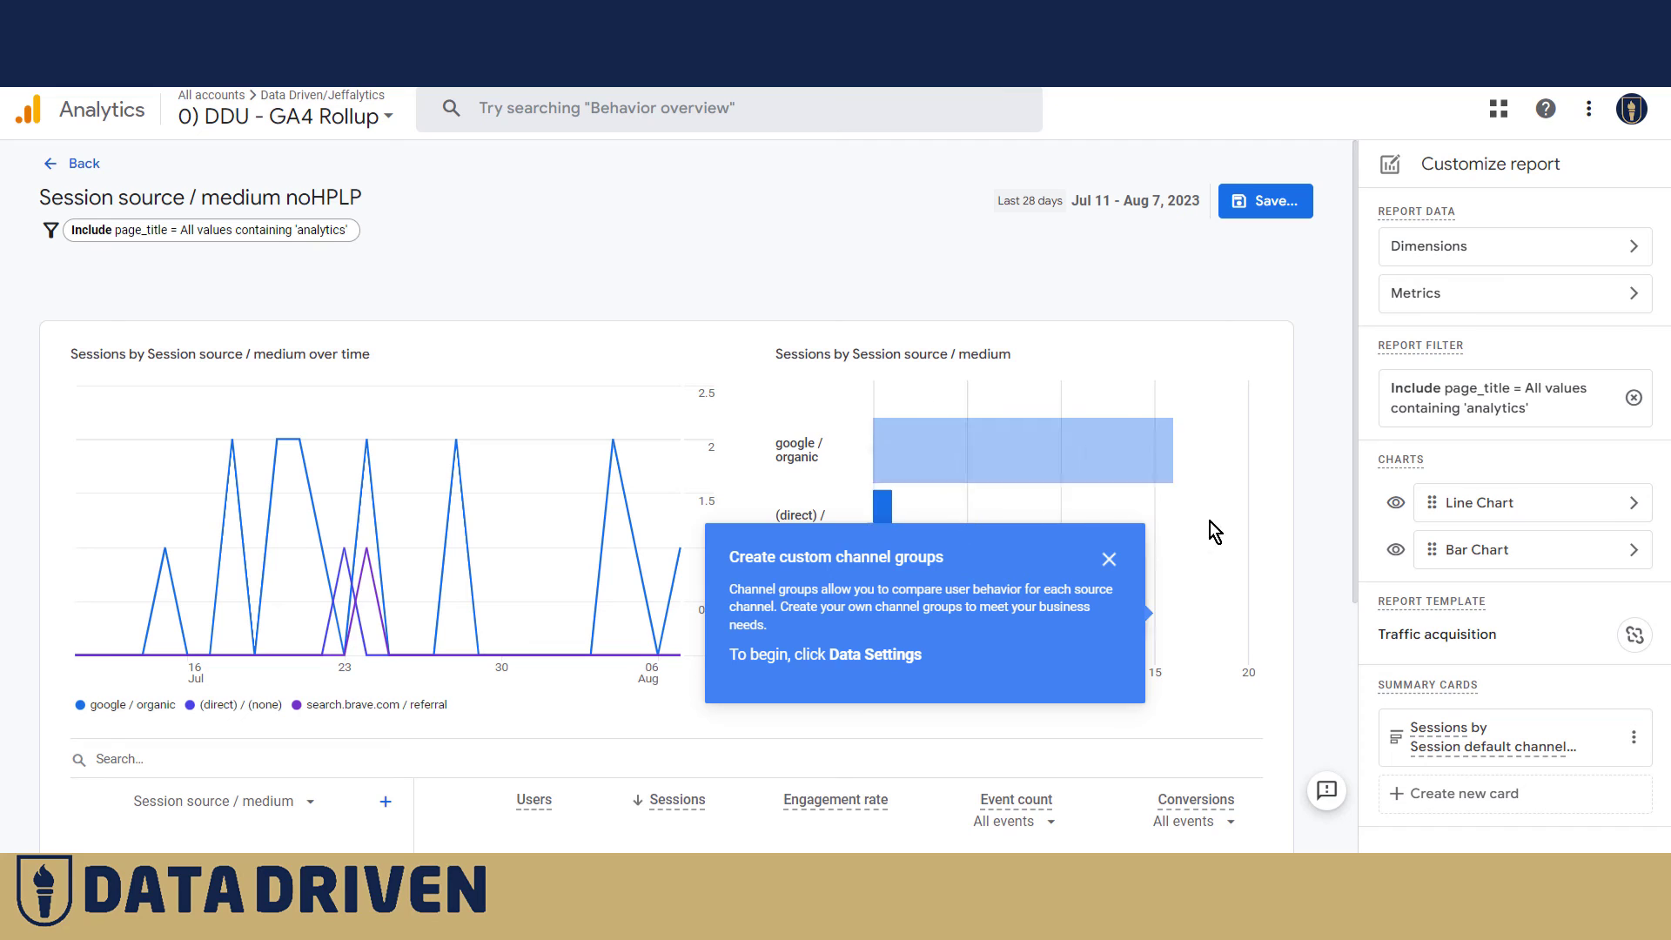
# Dismiss the custom channel groups tip and remove the page_title "analytics" filter from the report.
pyautogui.click(1110, 560)
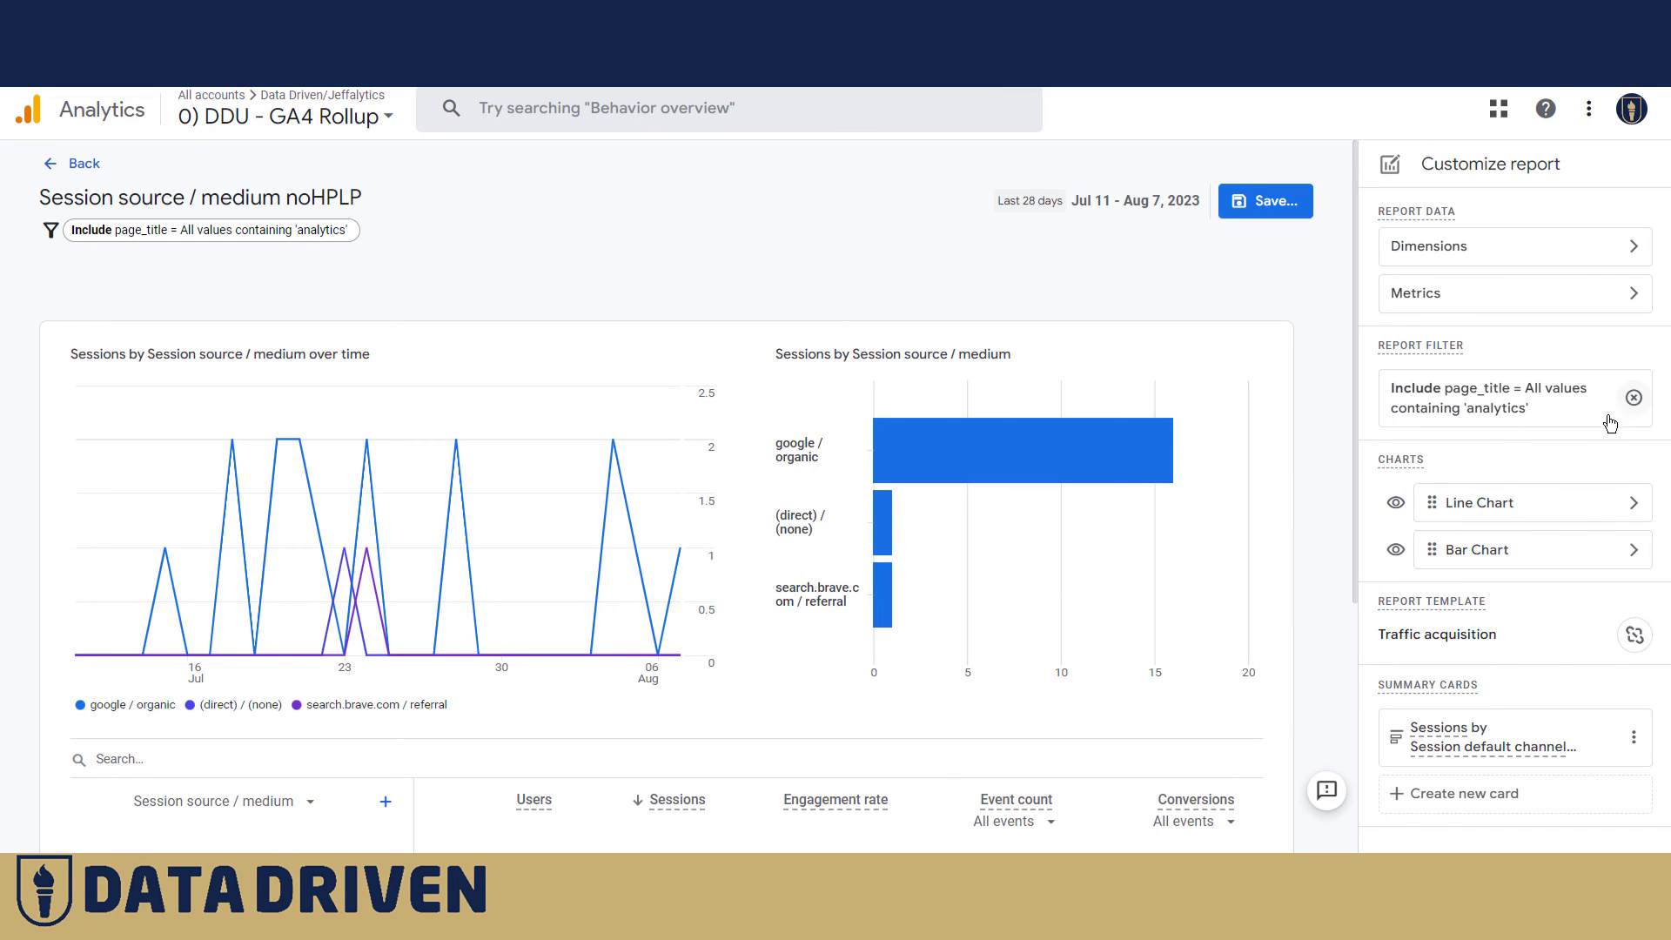
pyautogui.click(1633, 399)
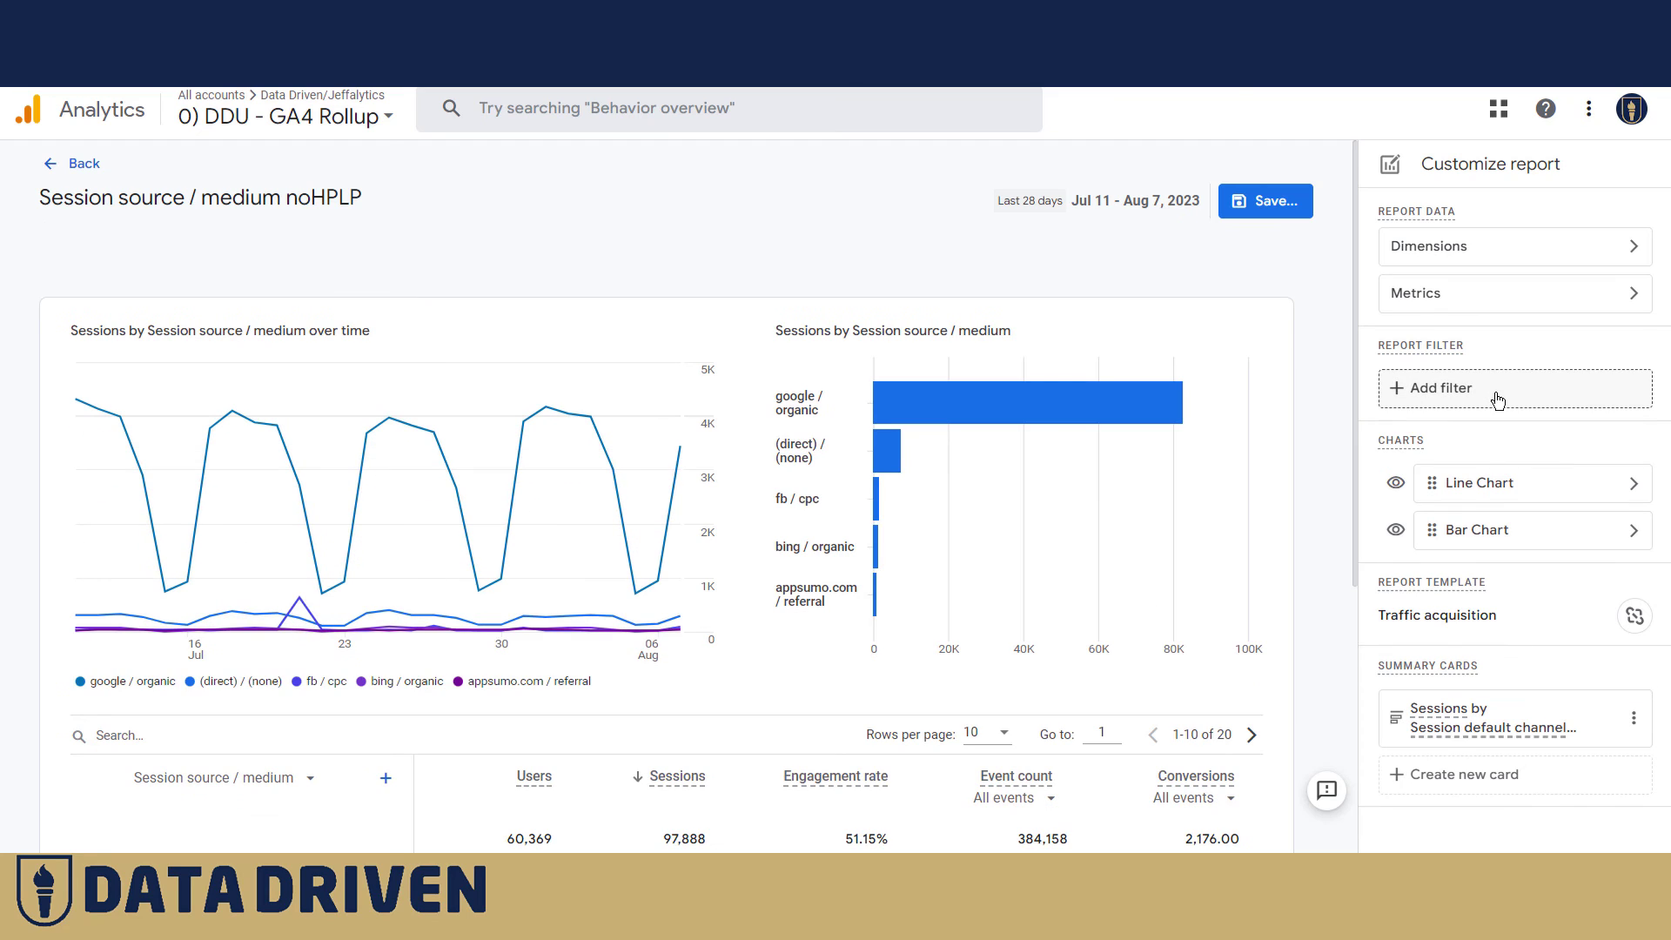
# Add and apply a report filter where page_title contains "GA4" and review the filtered charts and table.
pyautogui.click(1489, 389)
pyautogui.click(1515, 314)
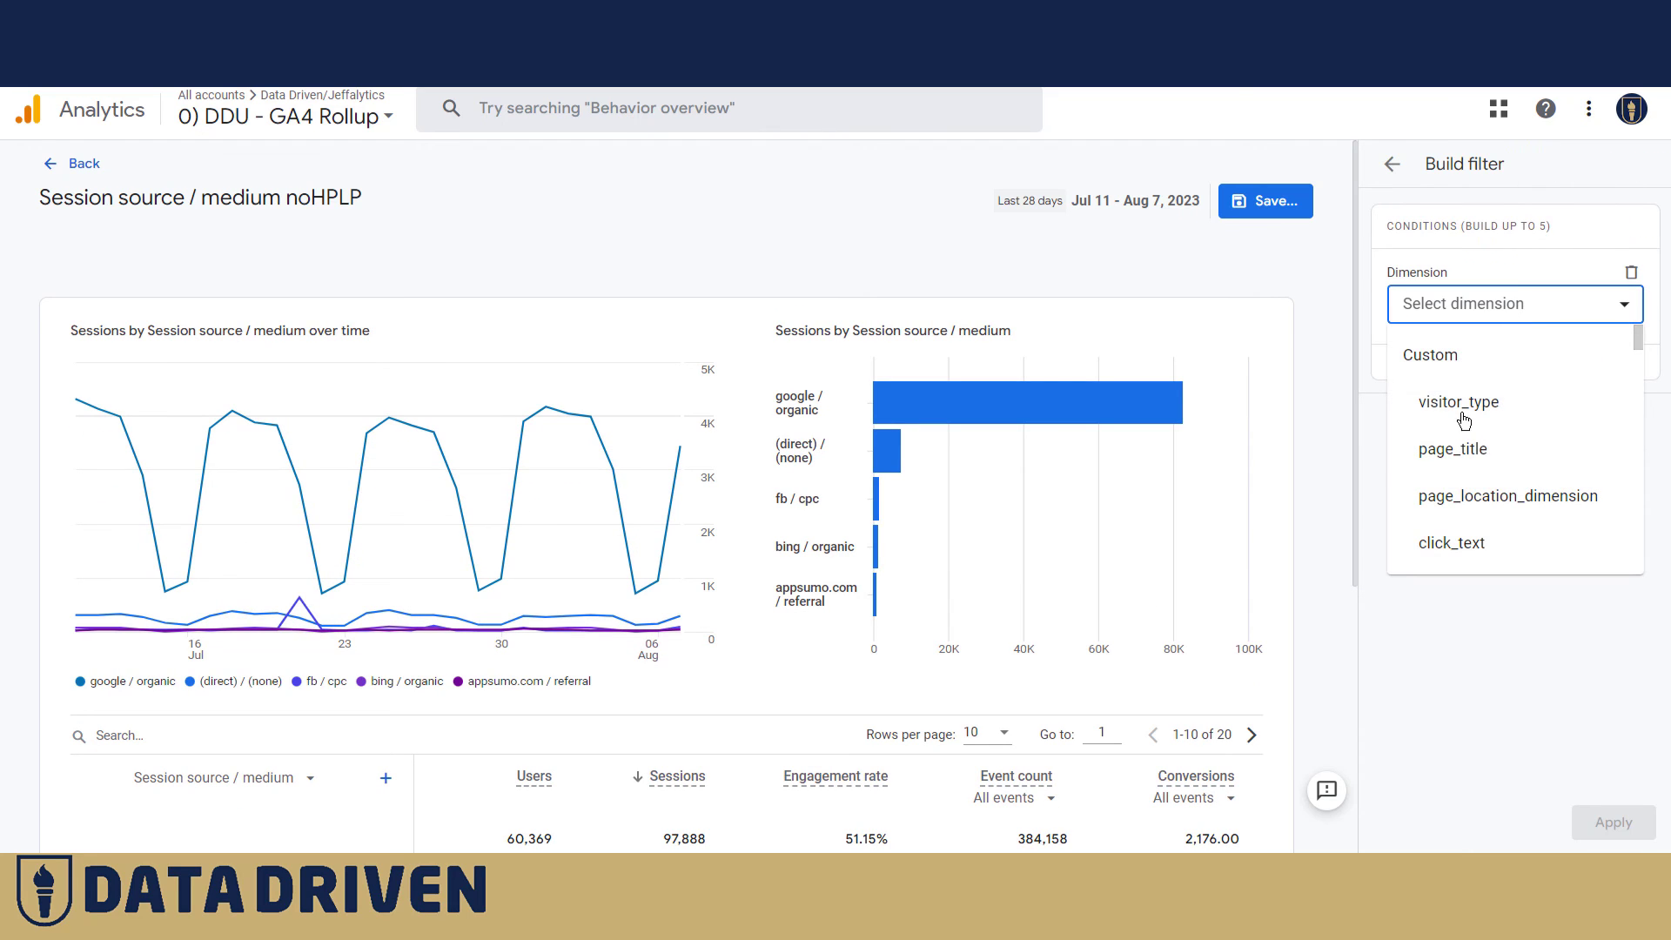
pyautogui.click(1447, 448)
pyautogui.click(1441, 374)
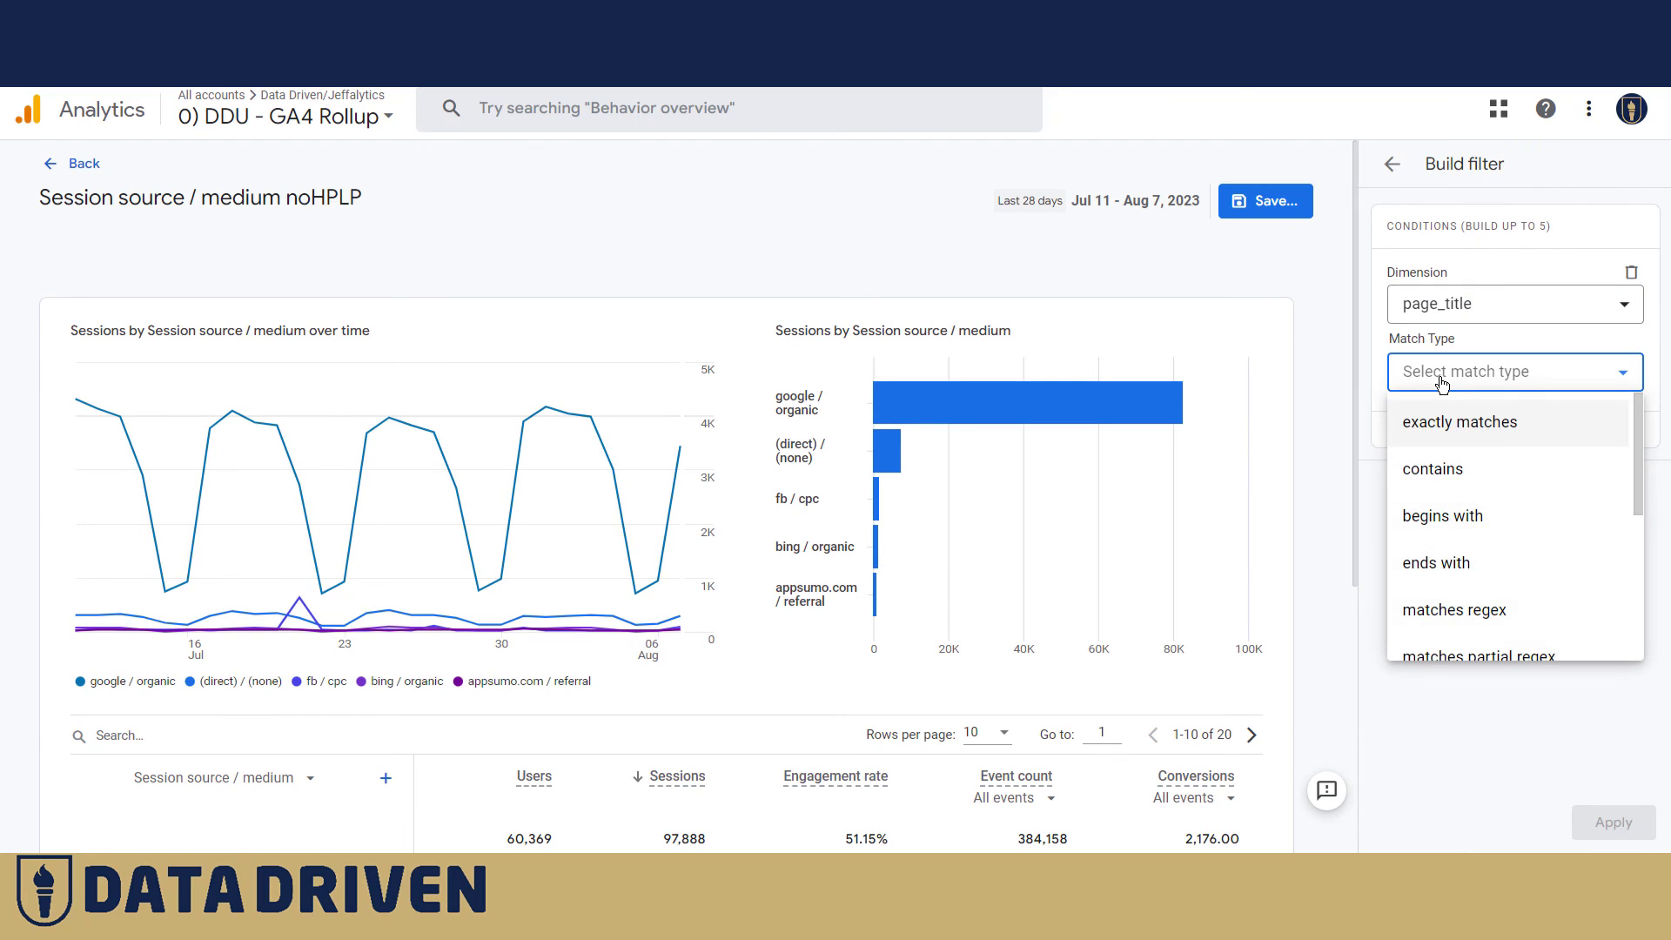
pyautogui.click(1420, 468)
pyautogui.click(1471, 438)
pyautogui.write('GA4')
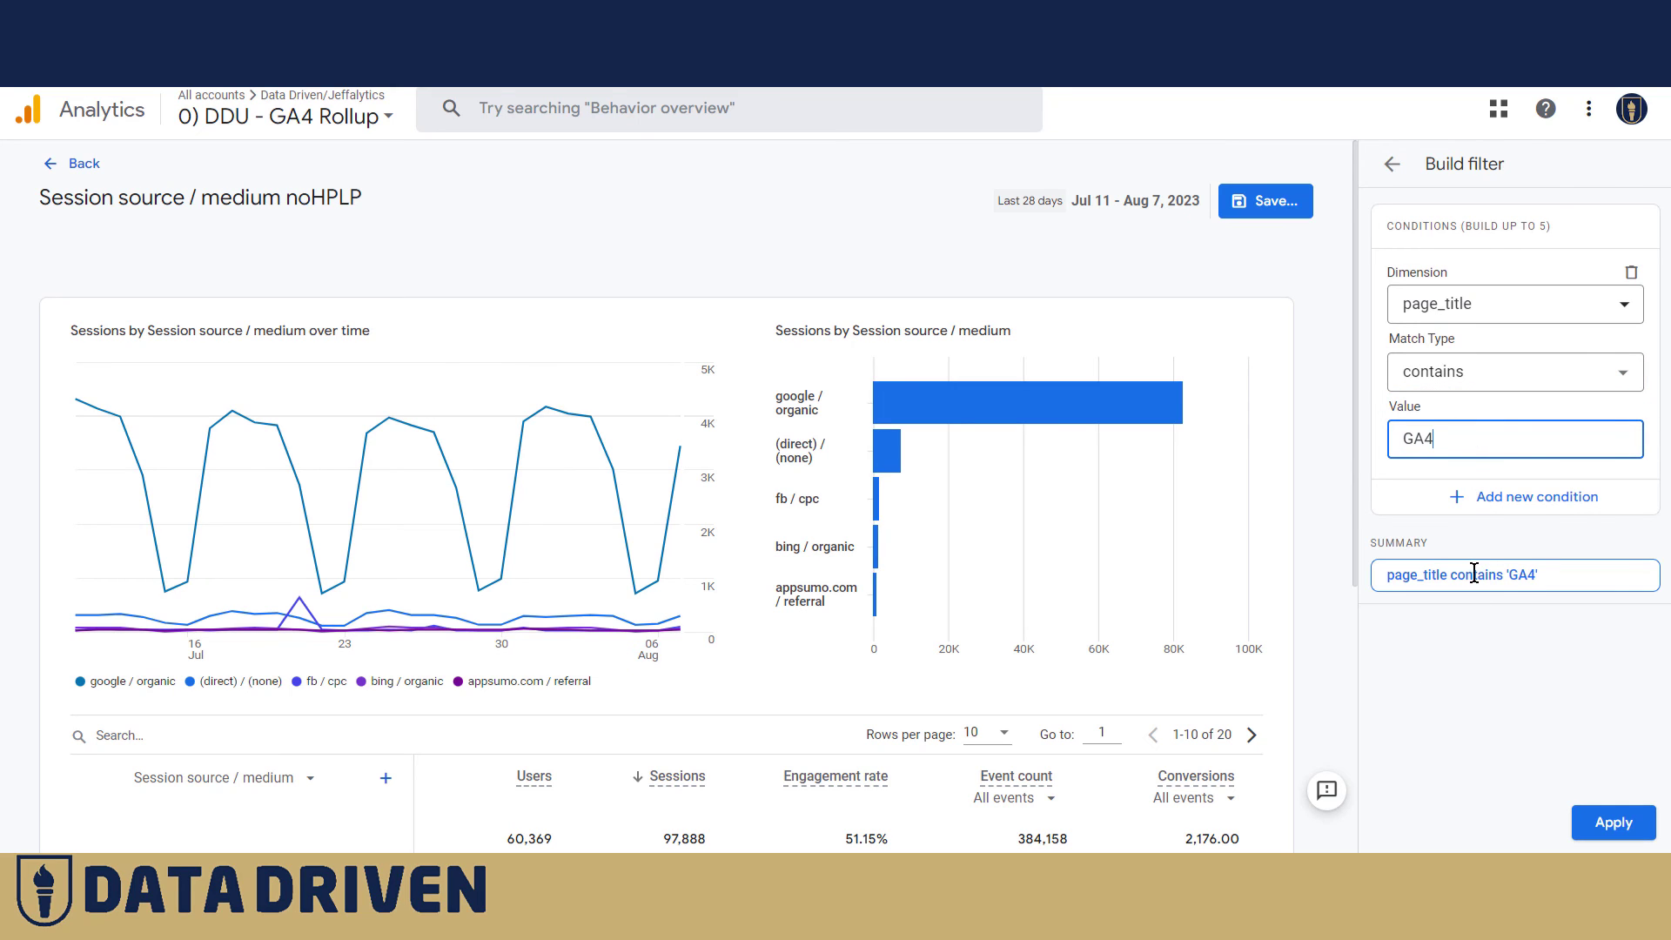
pyautogui.click(1597, 825)
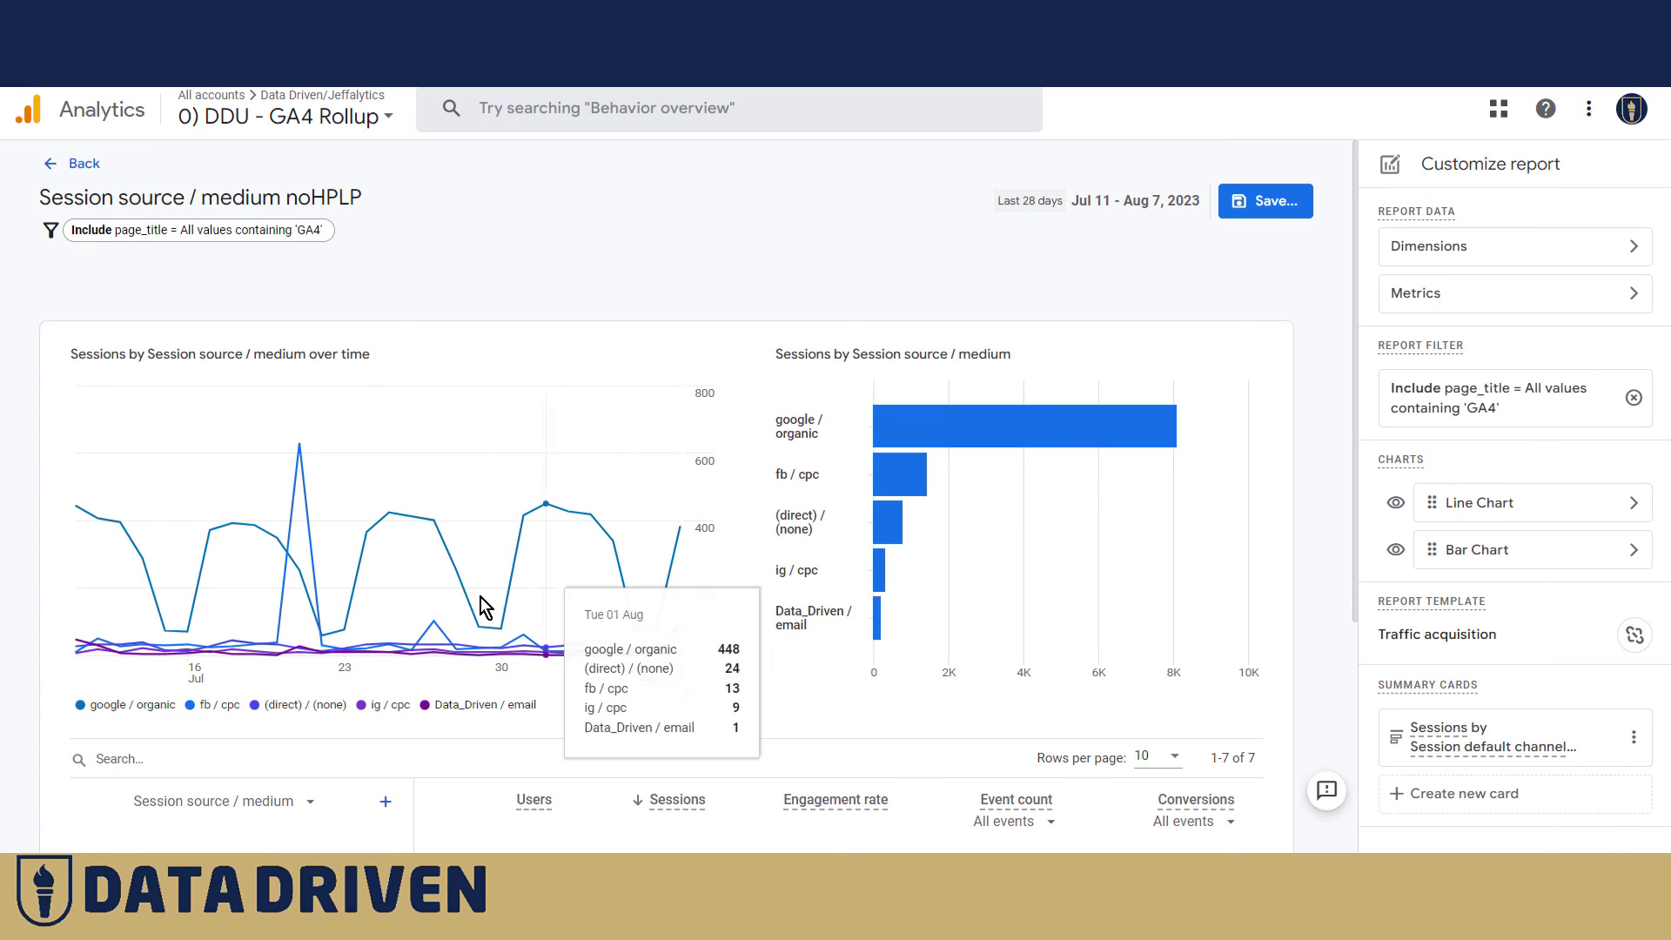
pyautogui.scroll(-2, 1324, 417)
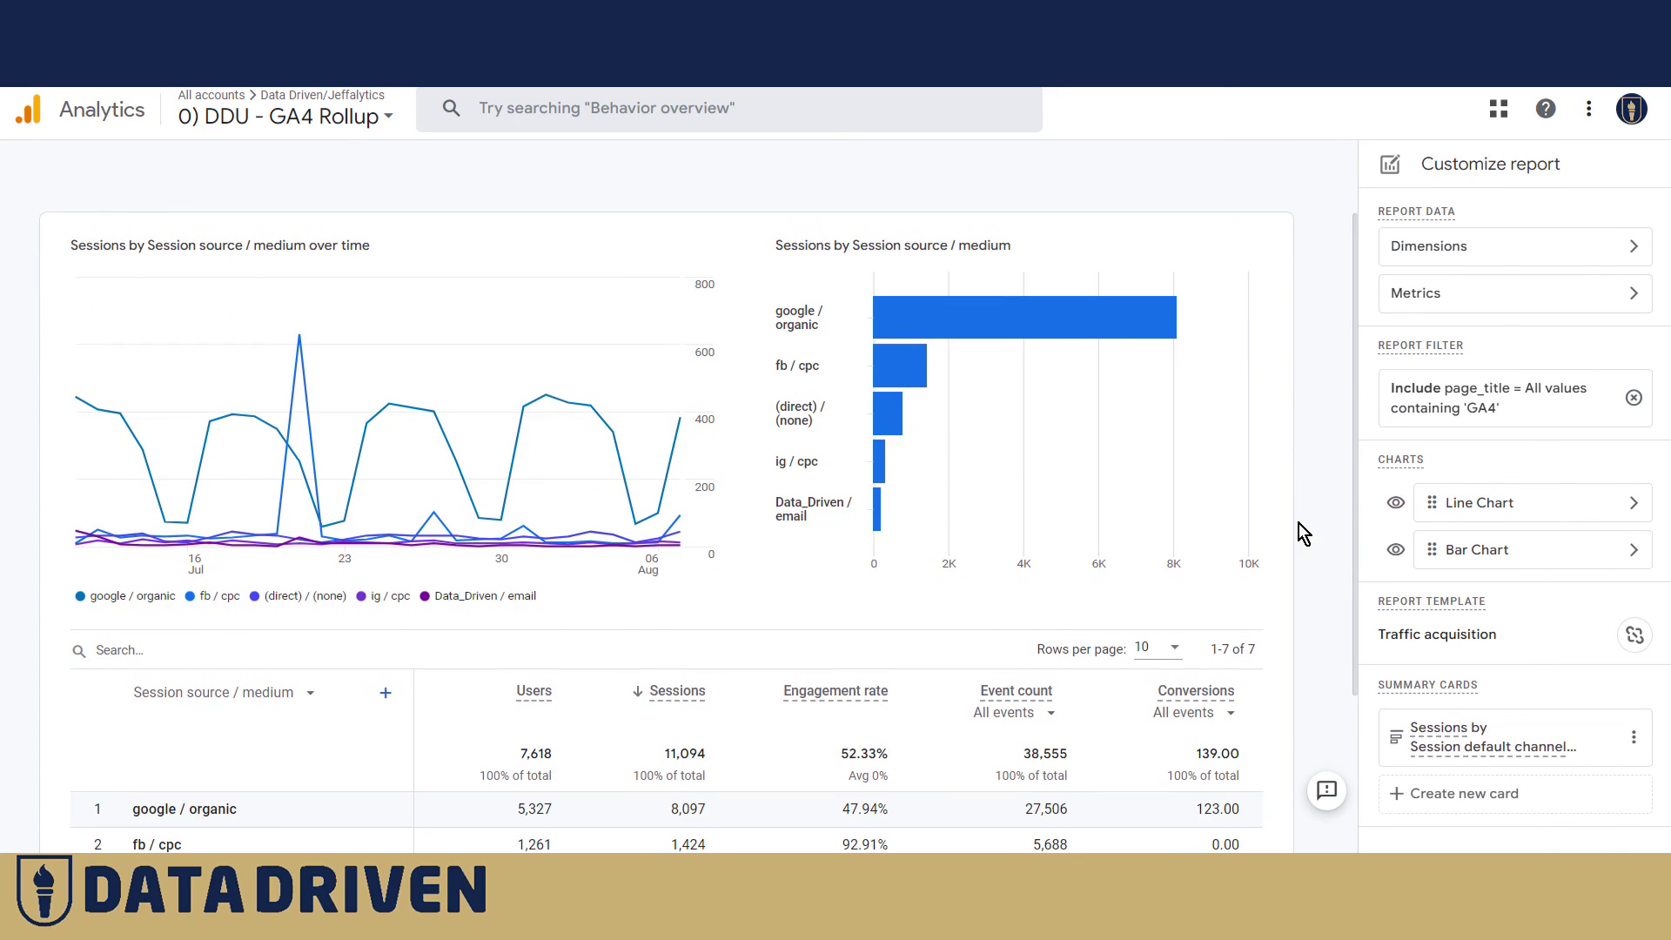
pyautogui.scroll(-3, 1299, 524)
pyautogui.scroll(3, 1299, 526)
pyautogui.scroll(-3, 1315, 329)
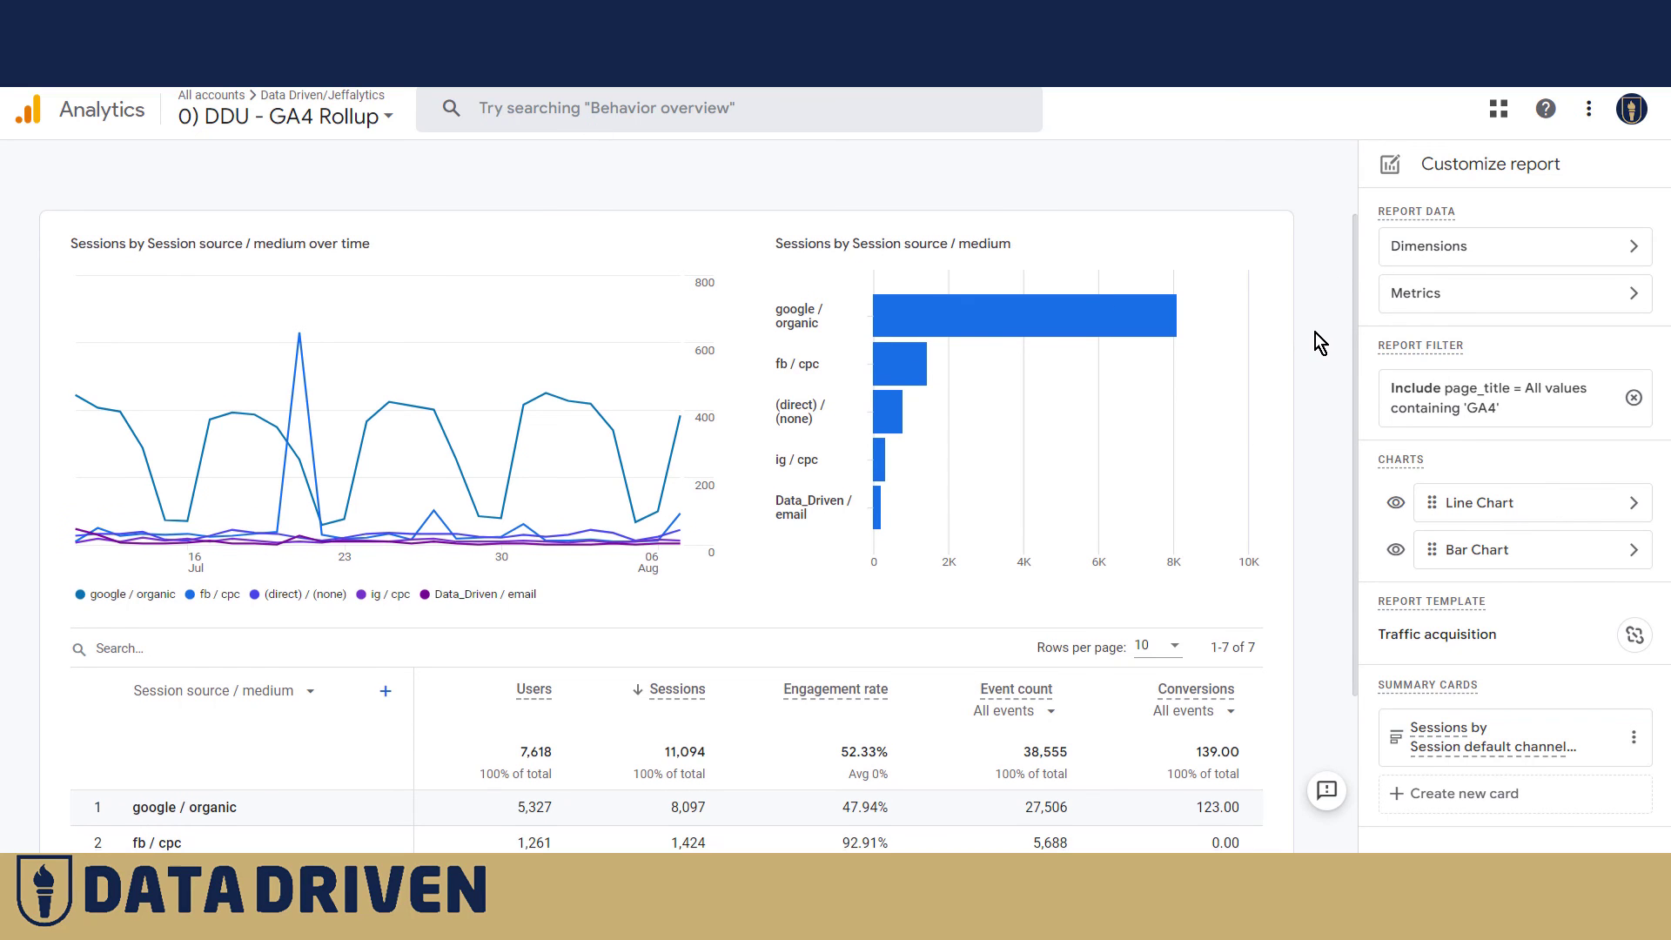
pyautogui.scroll(4, 1330, 393)
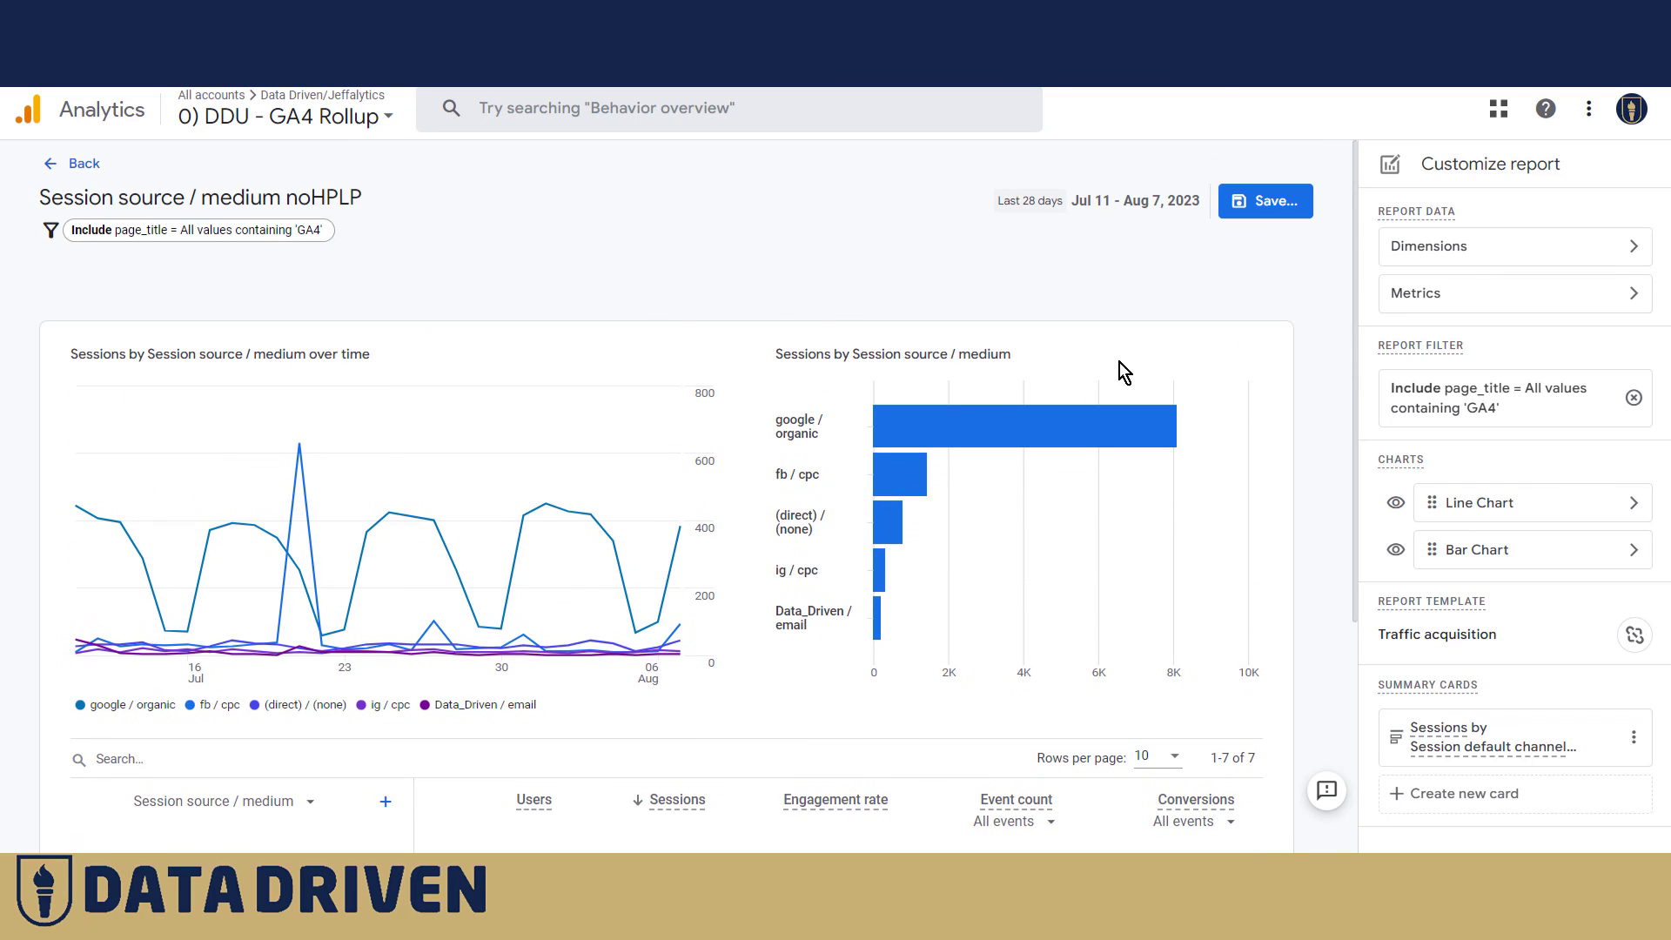